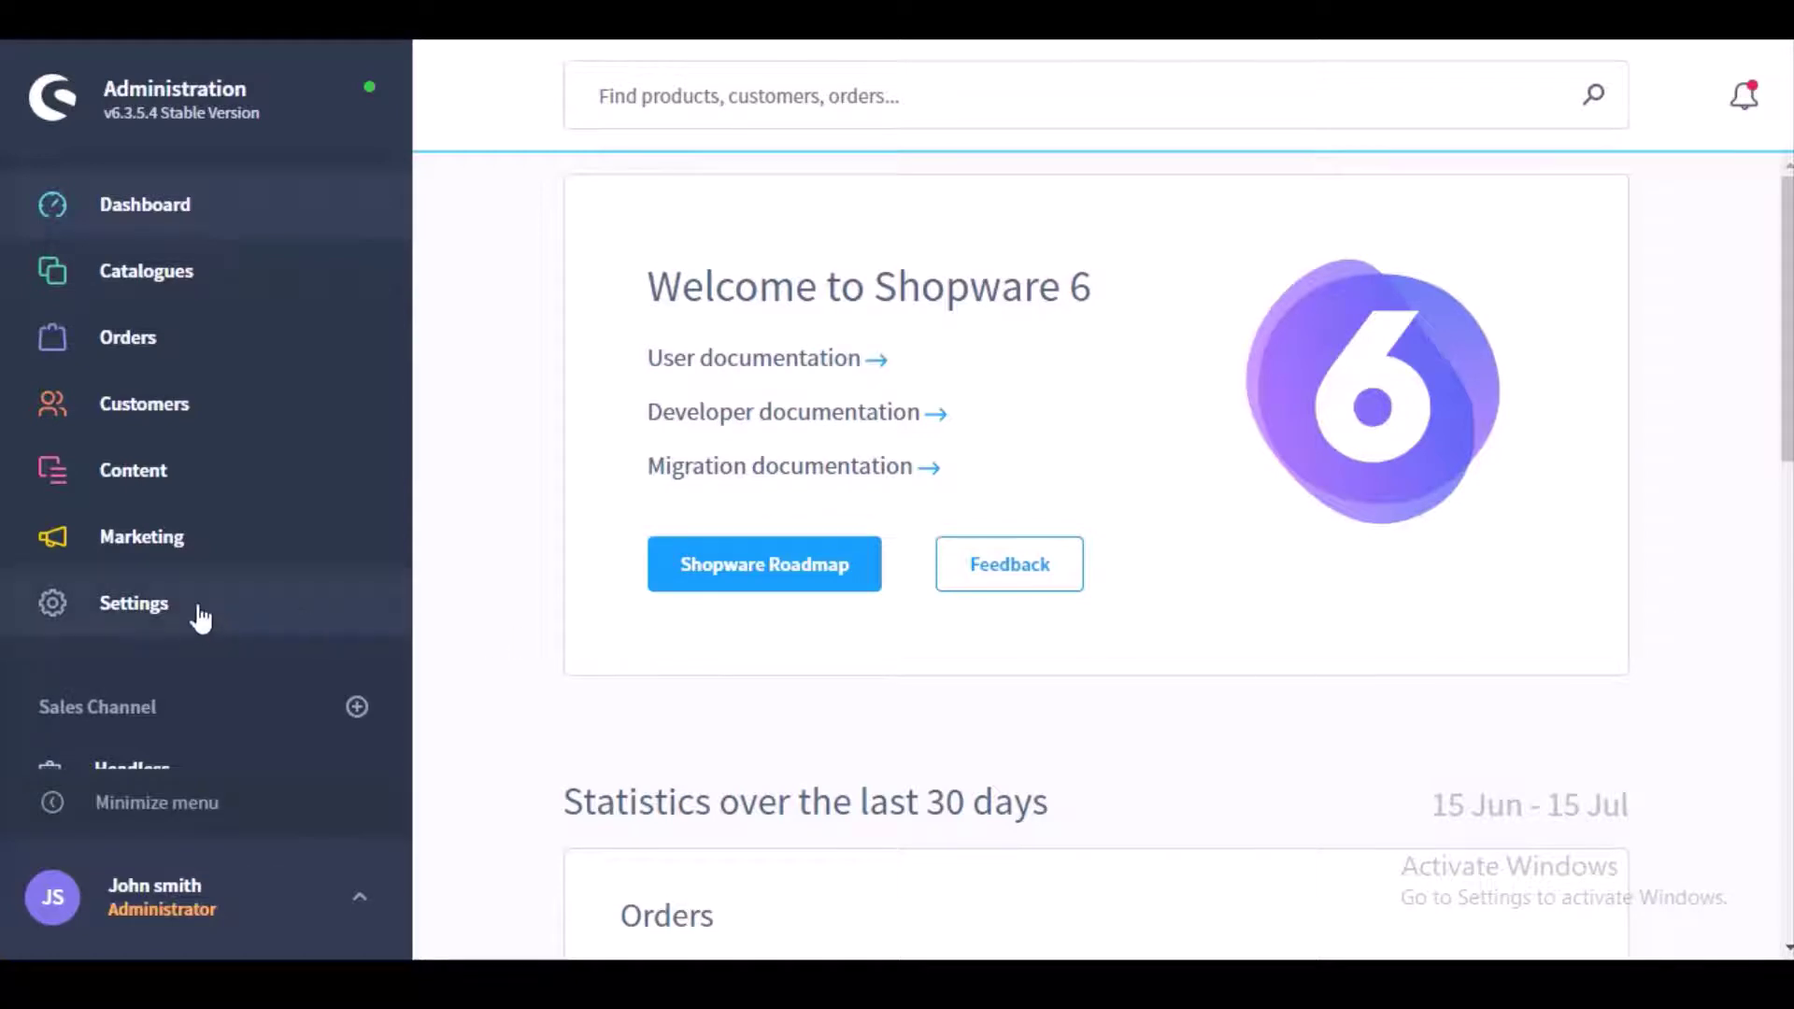
Open the configuration of the installed Marketplace Mass Product Upload plugin
click(129, 605)
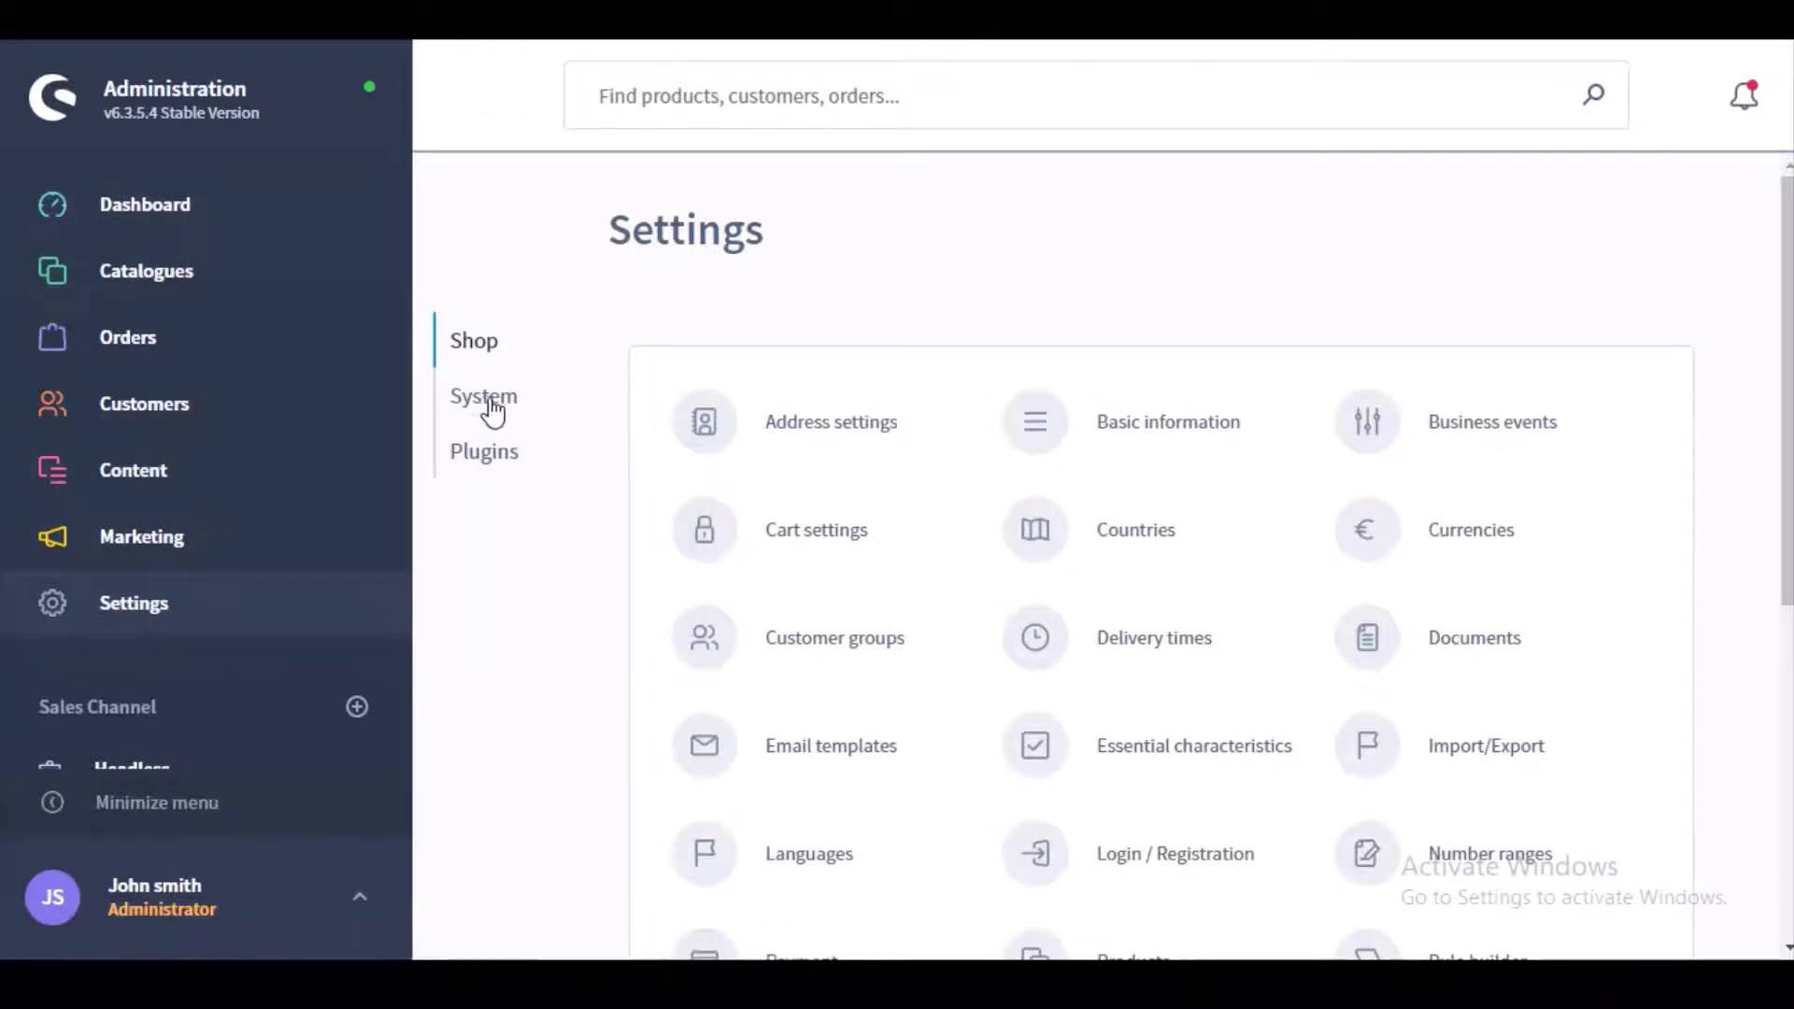
click(488, 409)
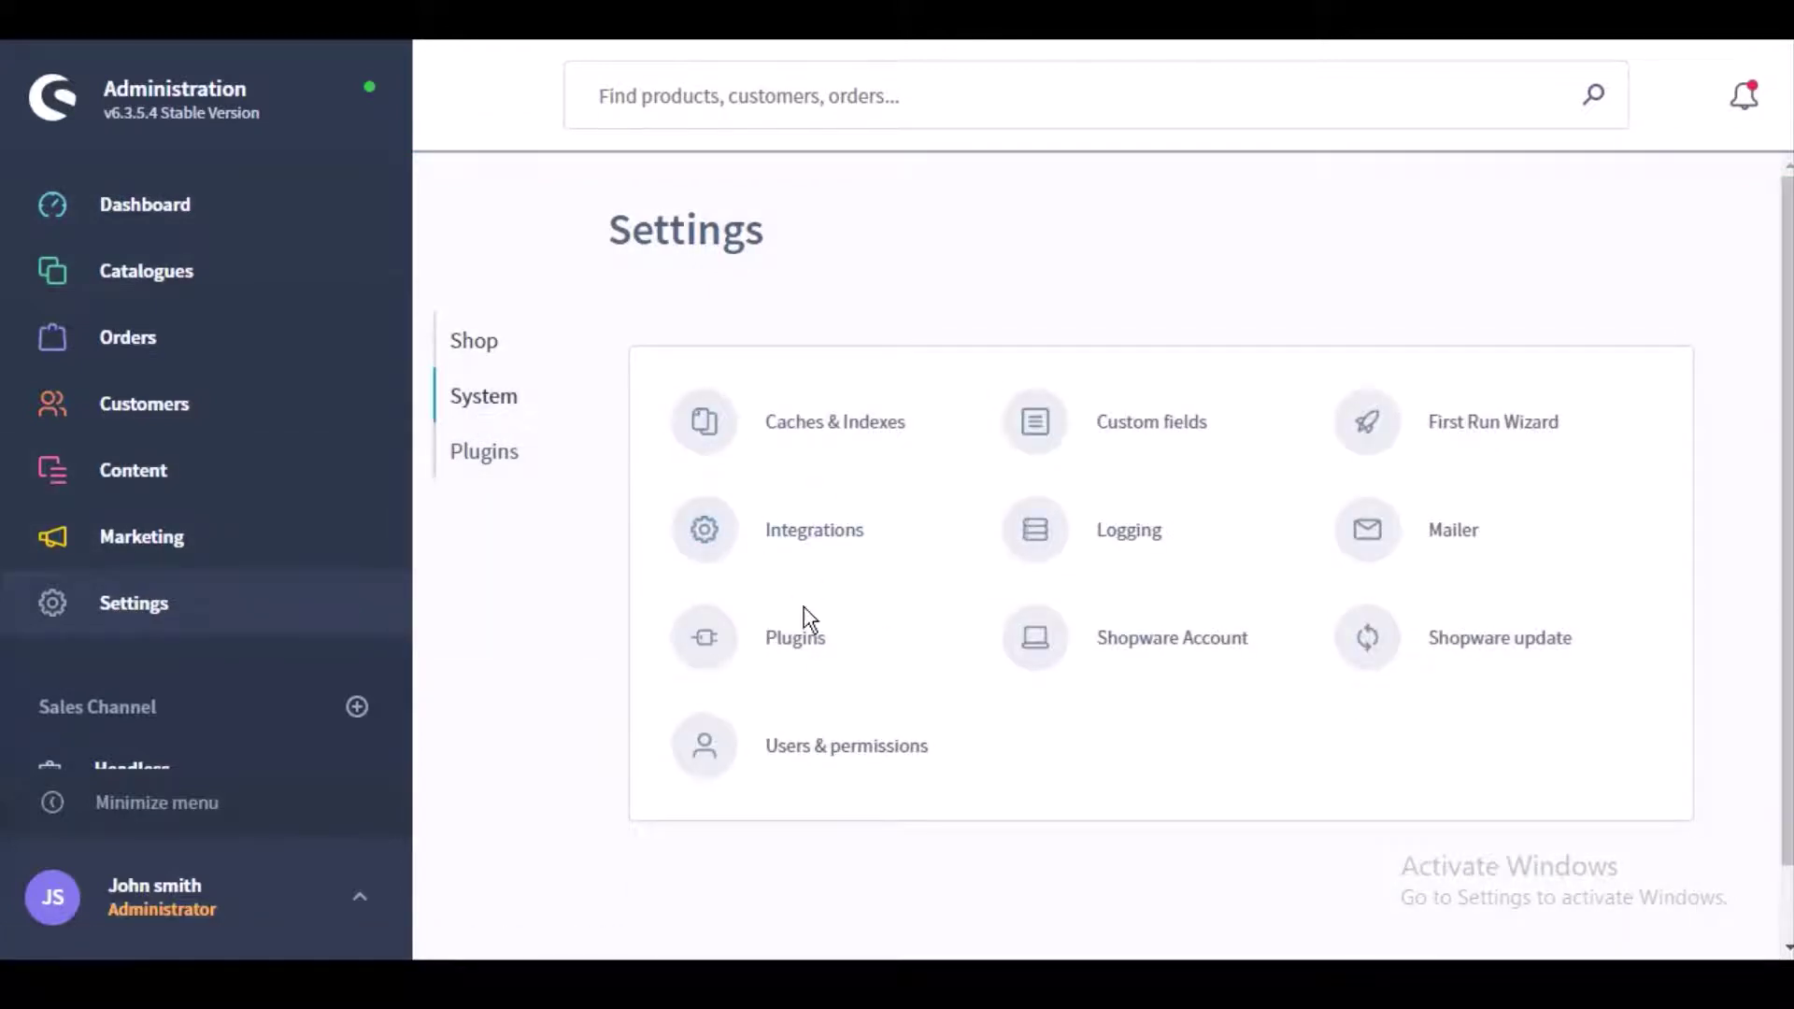
click(797, 641)
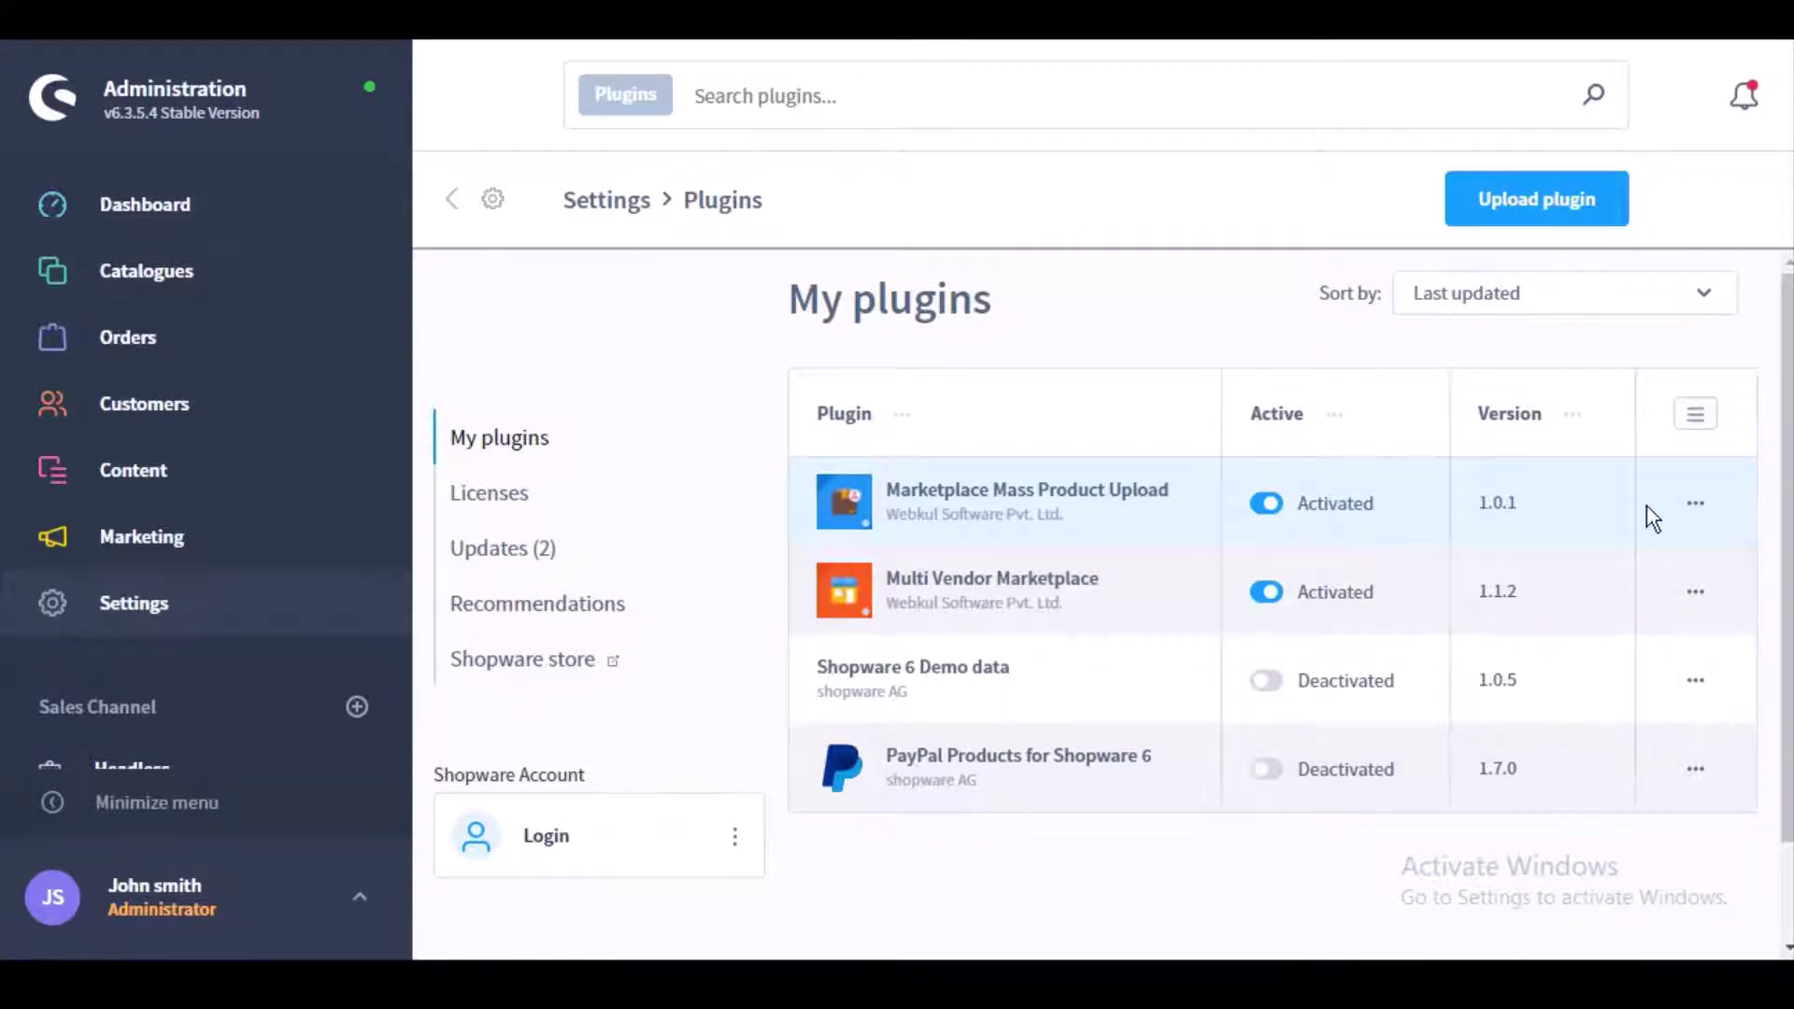
click(1706, 510)
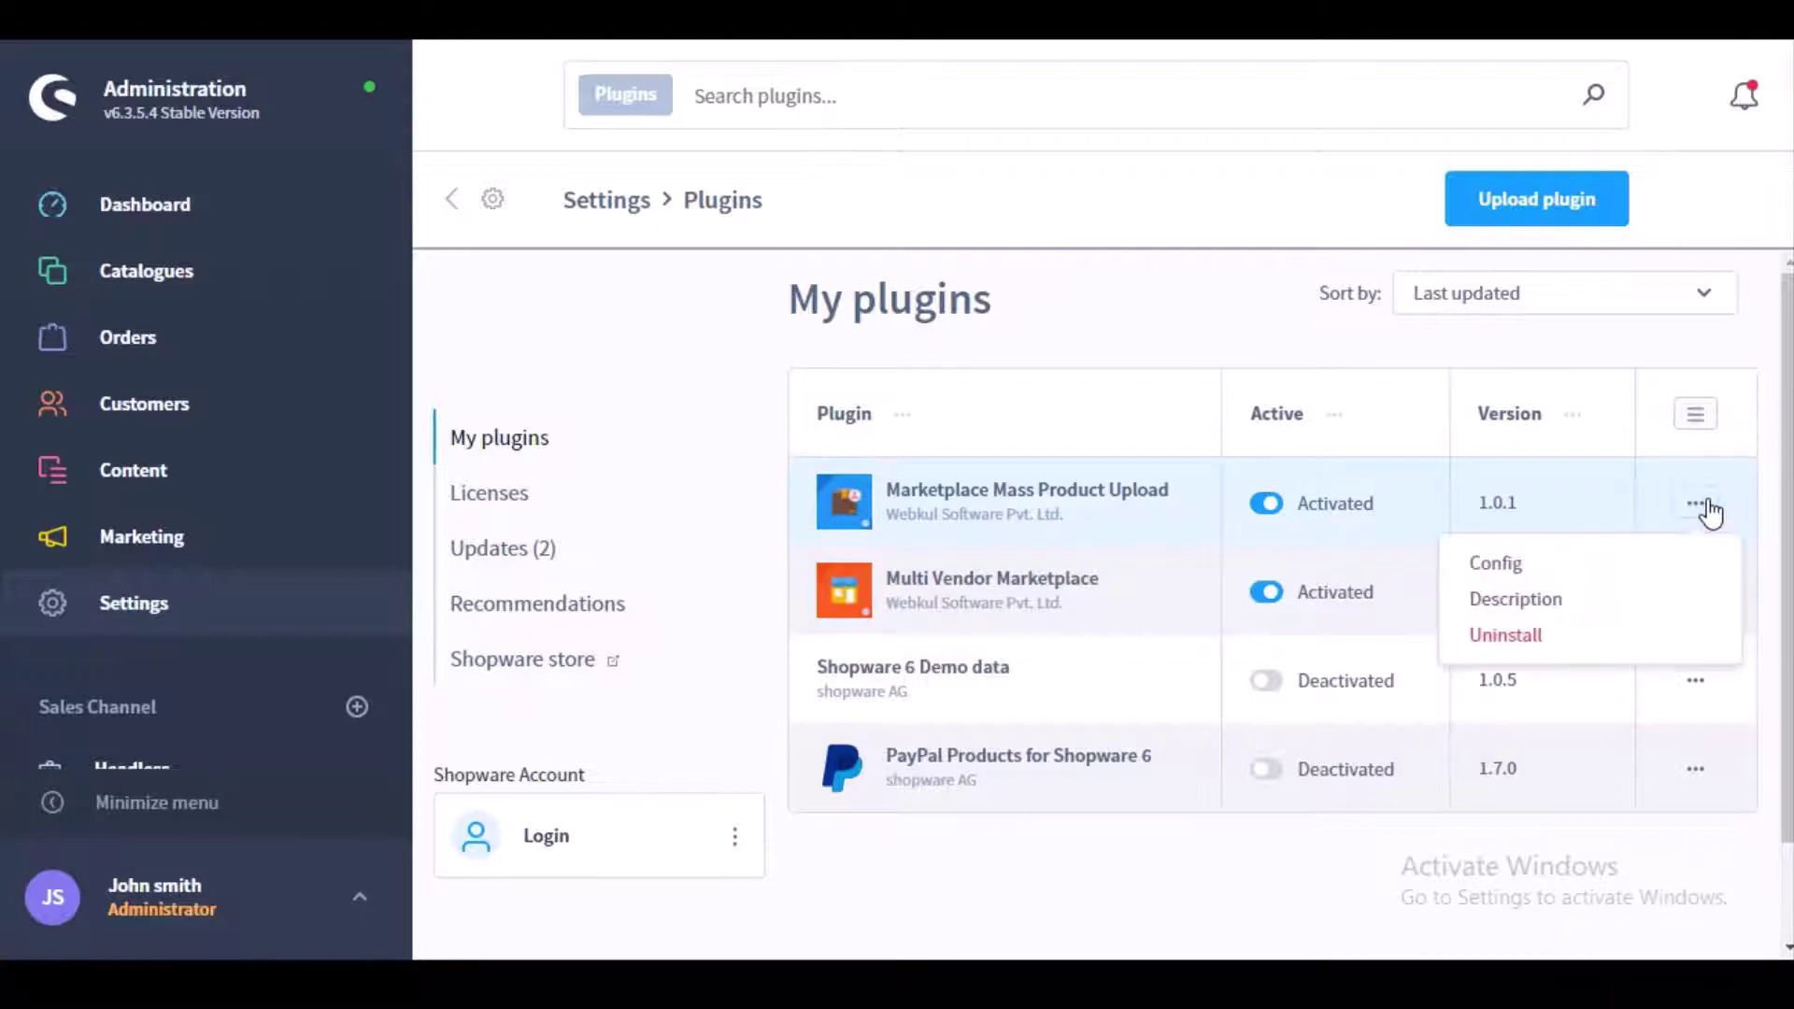
click(1493, 566)
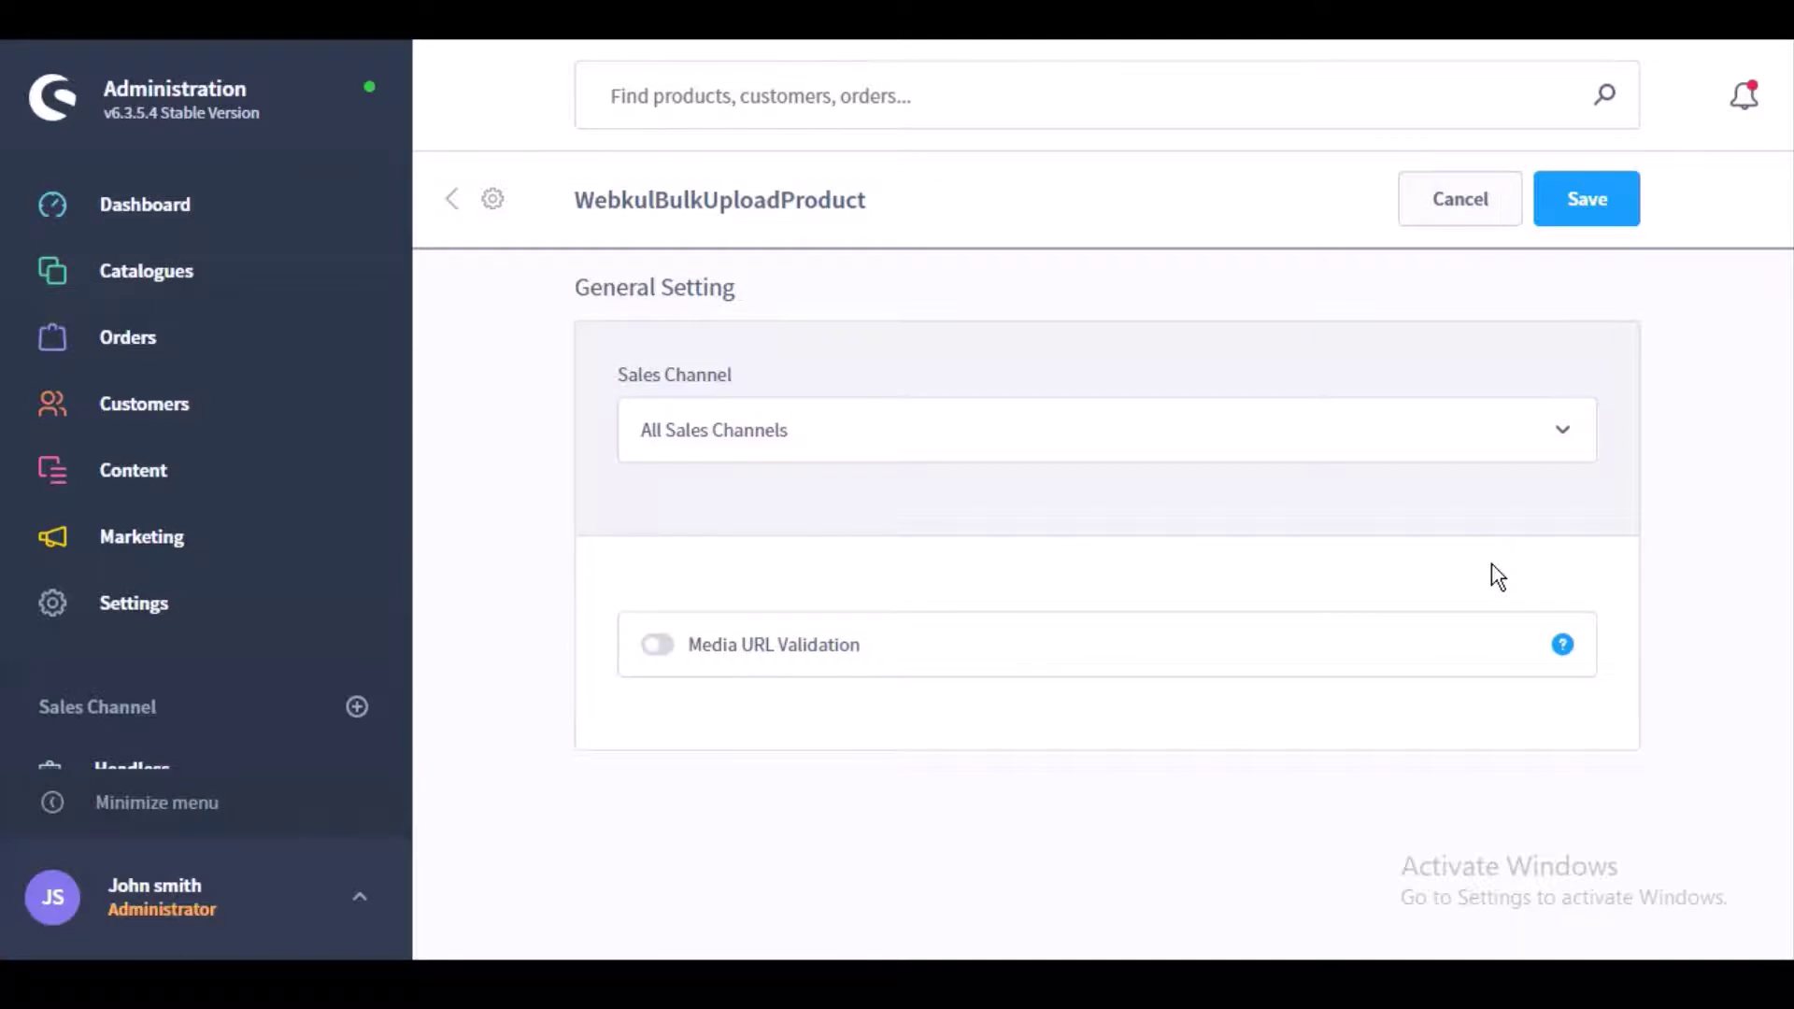
Keep the plugin configuration on All Sales Channels, enable Media URL Validation and save
click(1570, 445)
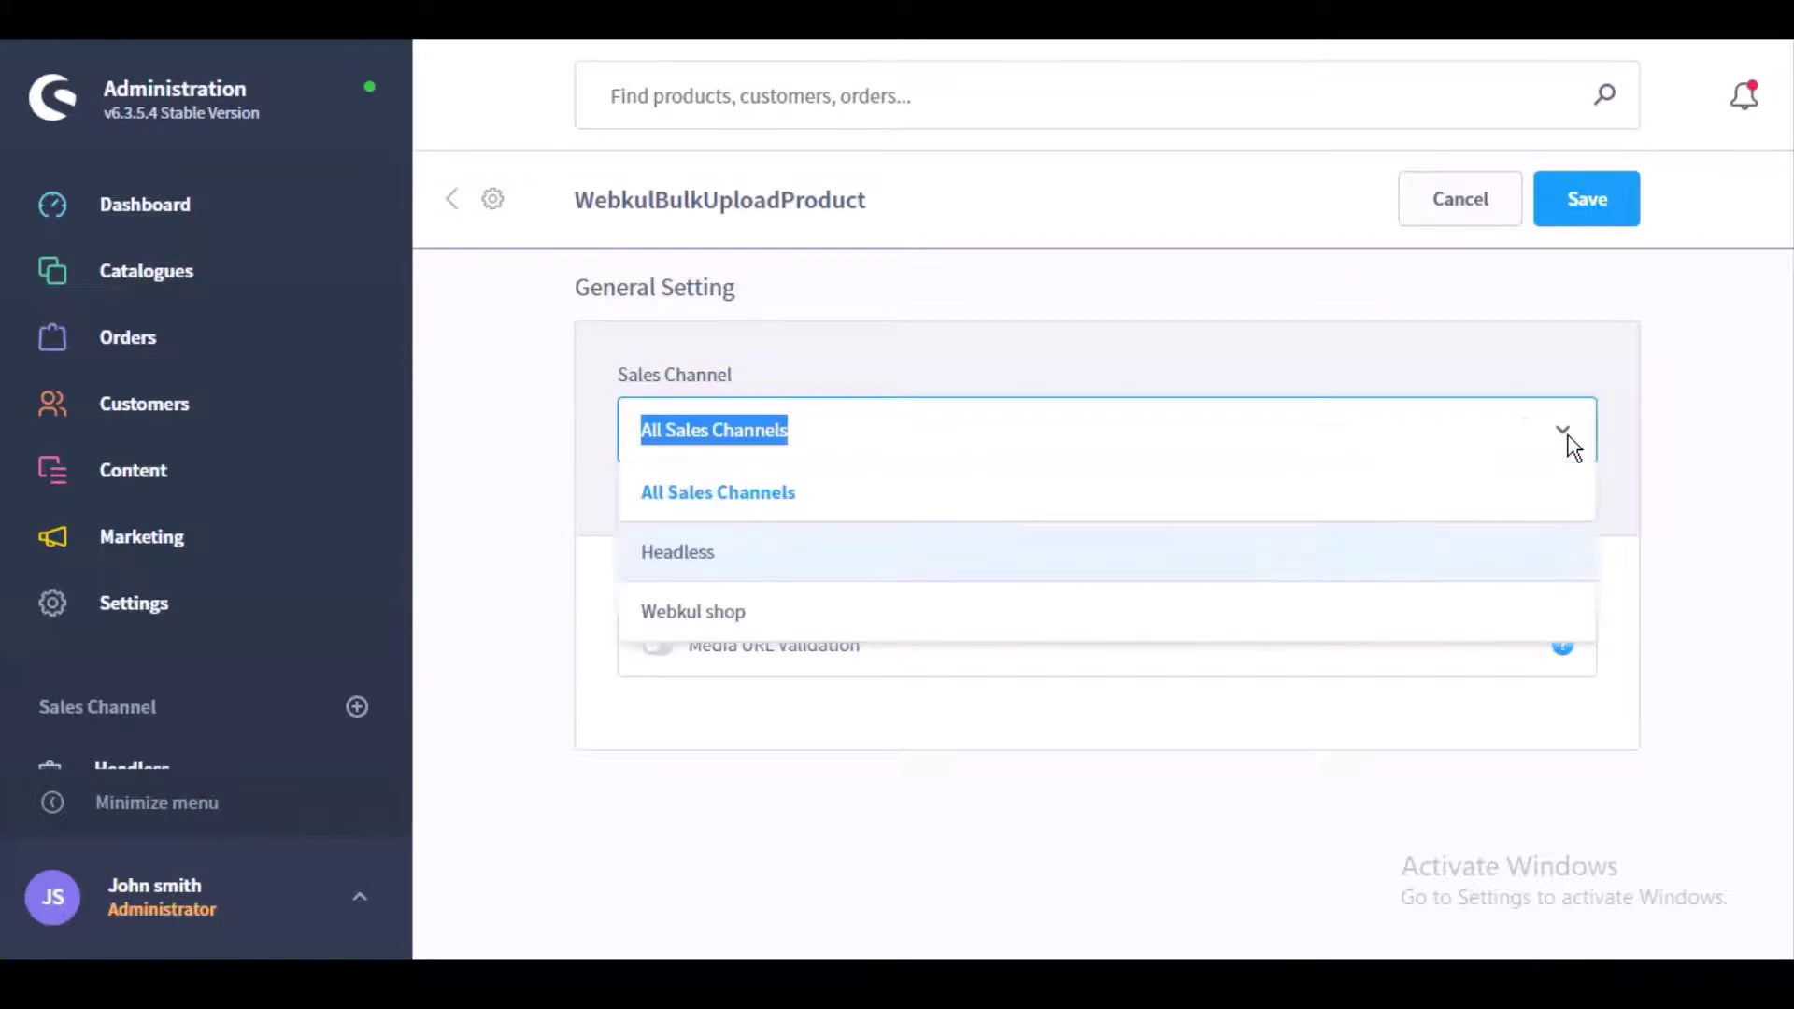
click(921, 506)
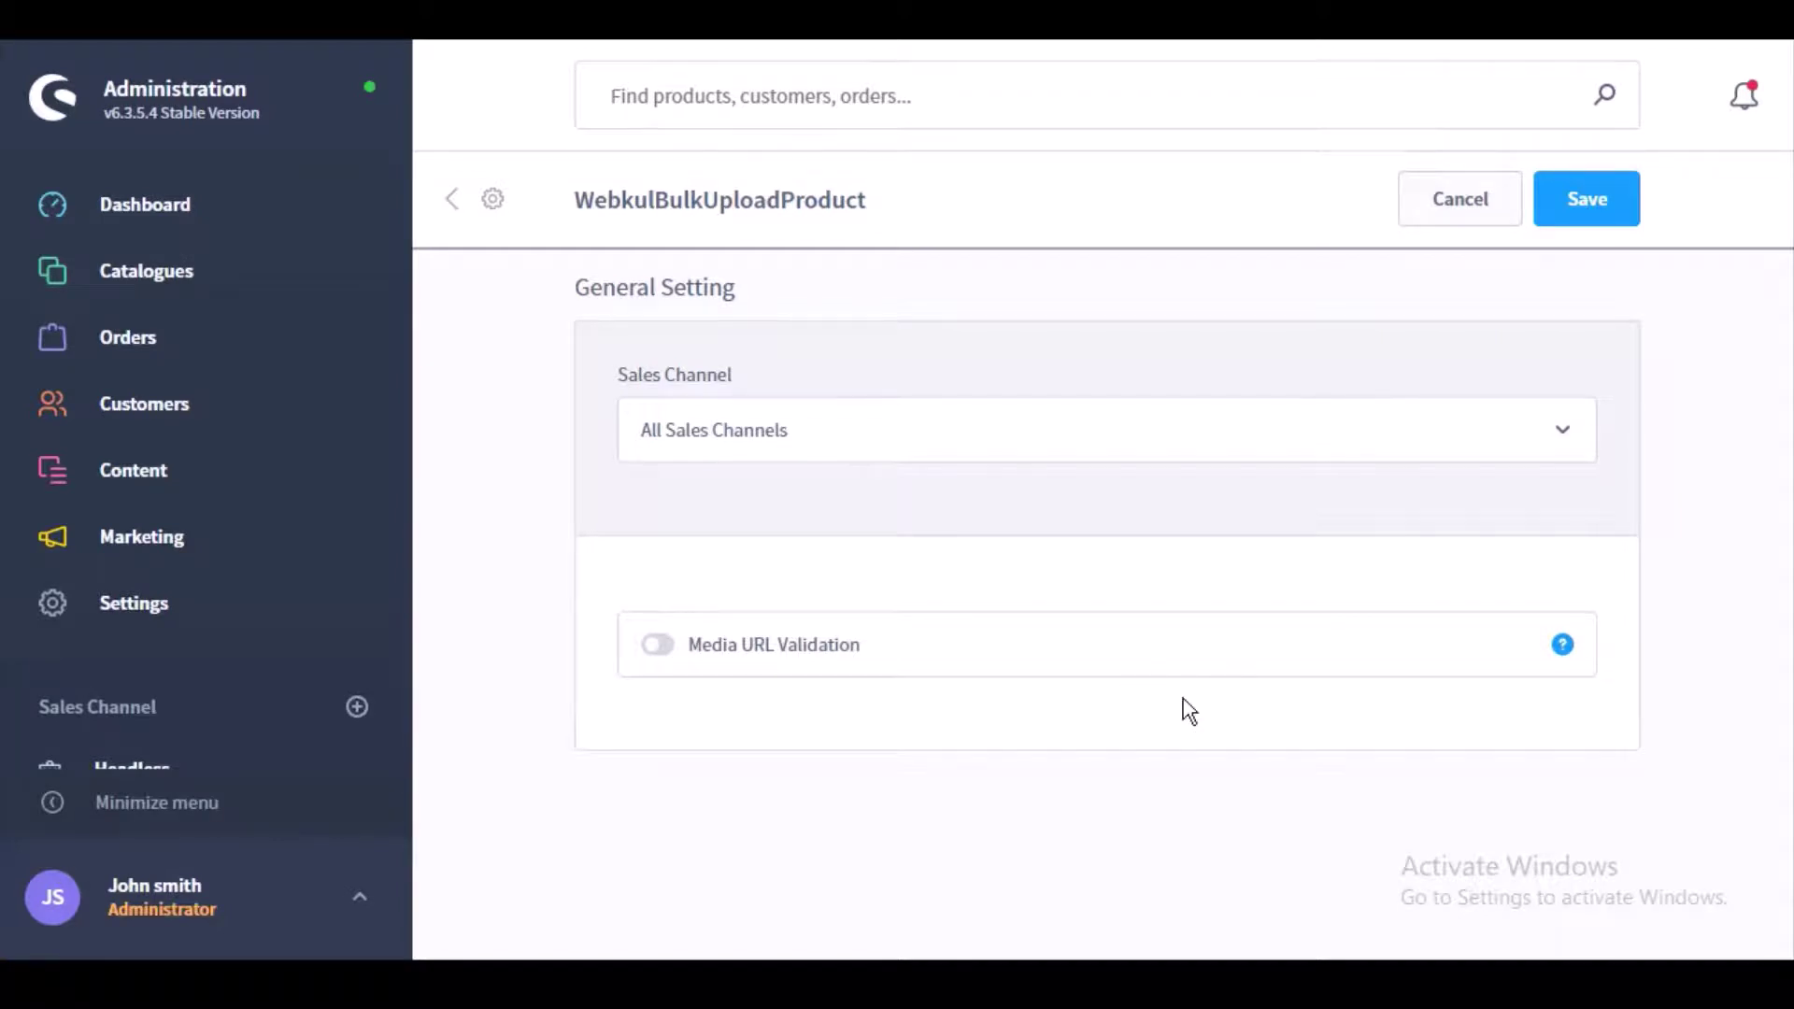
click(656, 661)
click(1583, 199)
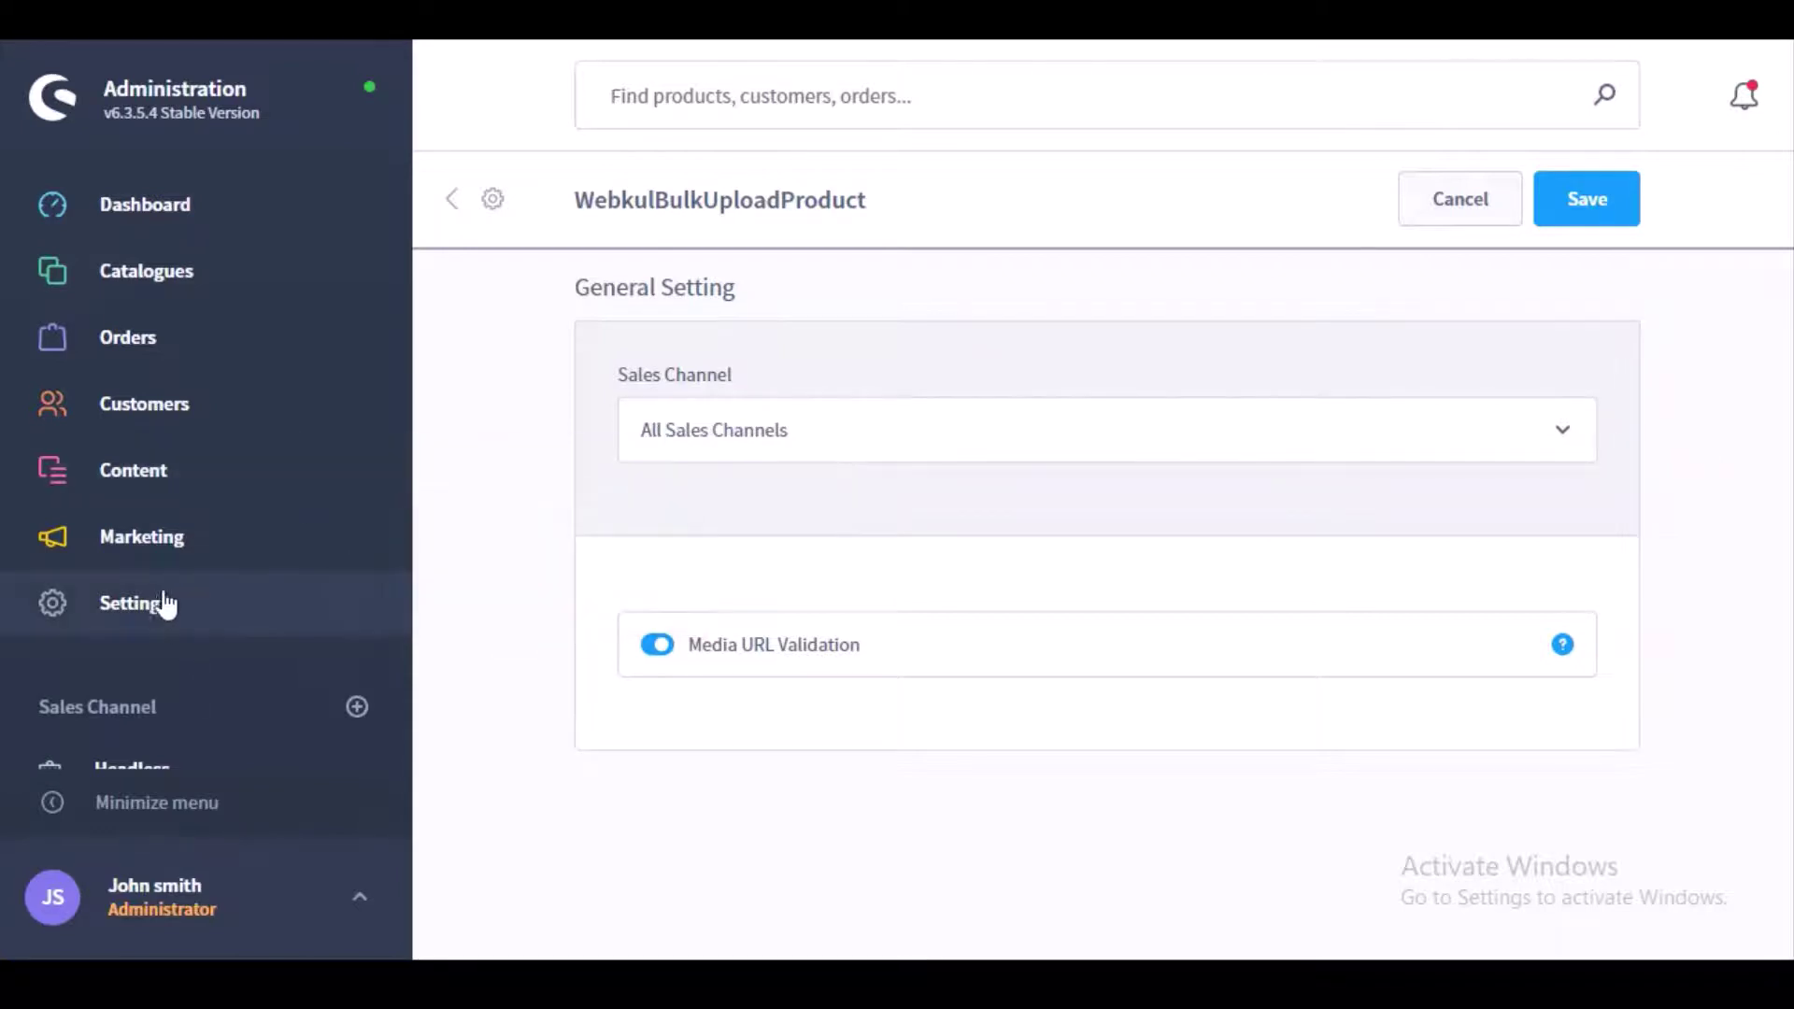
Open the Marketplace Bulk Upload Profile list with the sidebar minimized and show the actions for profile_title
click(156, 620)
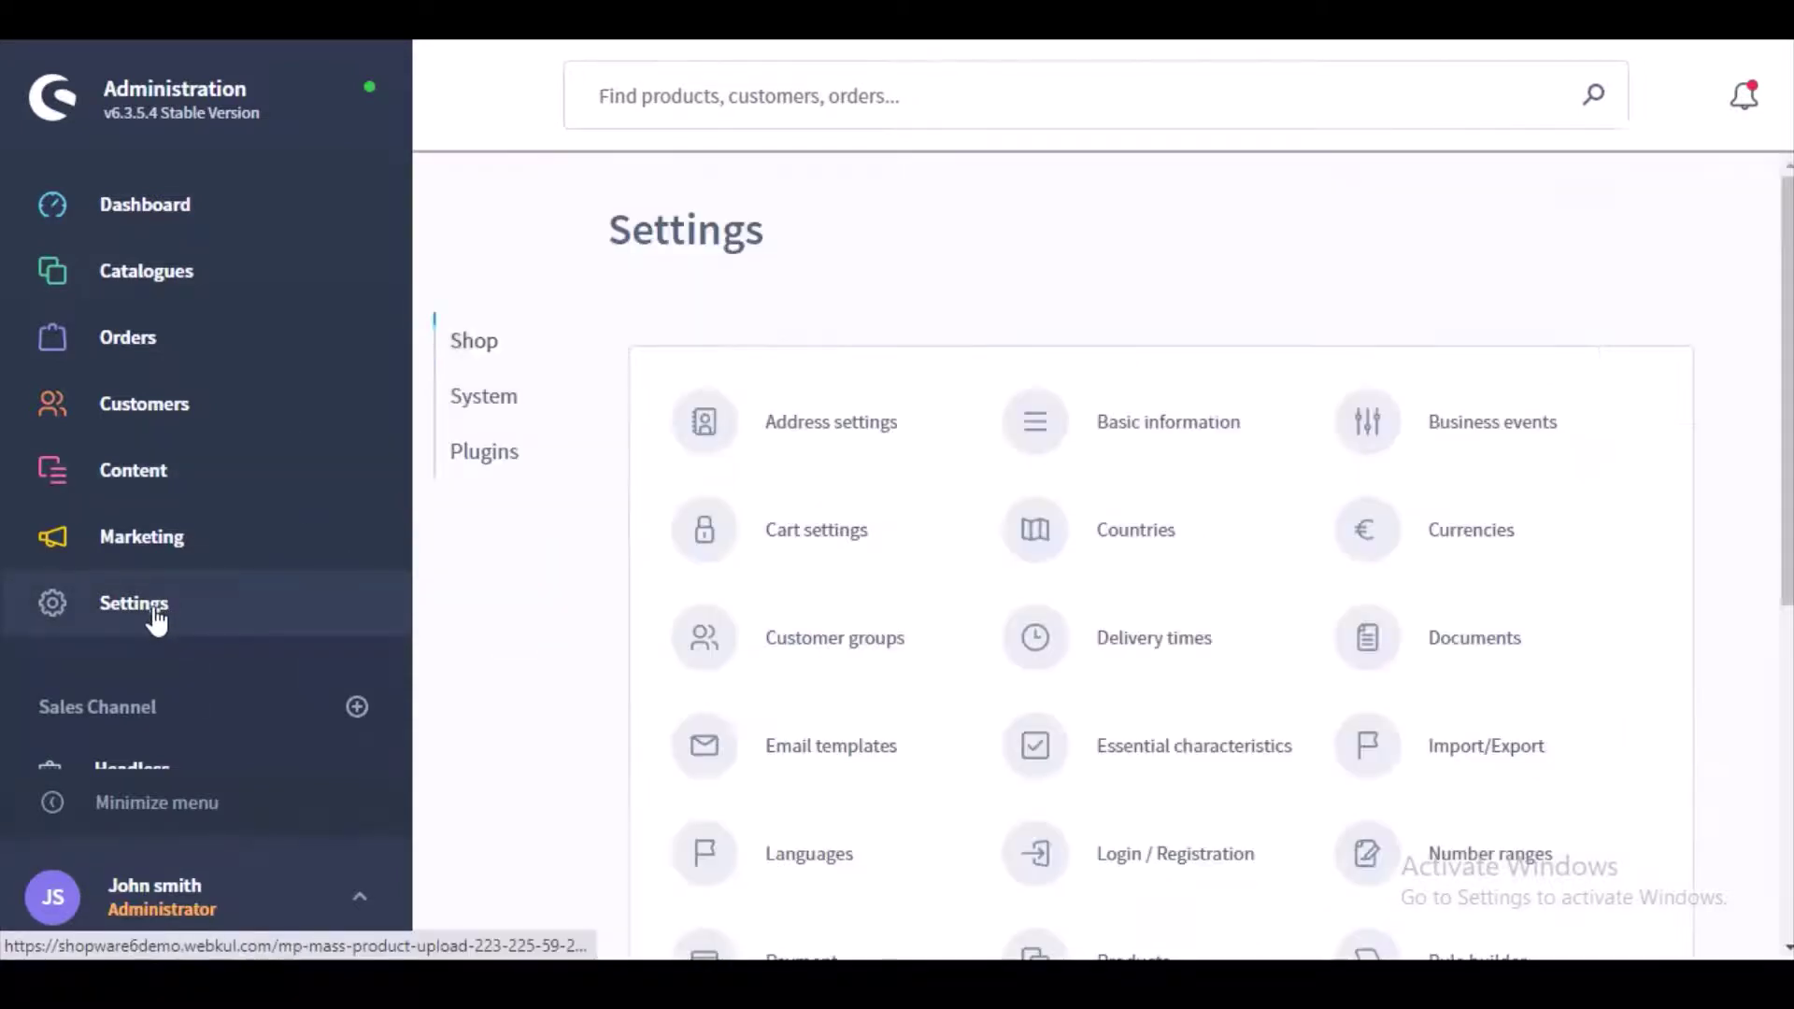
click(496, 461)
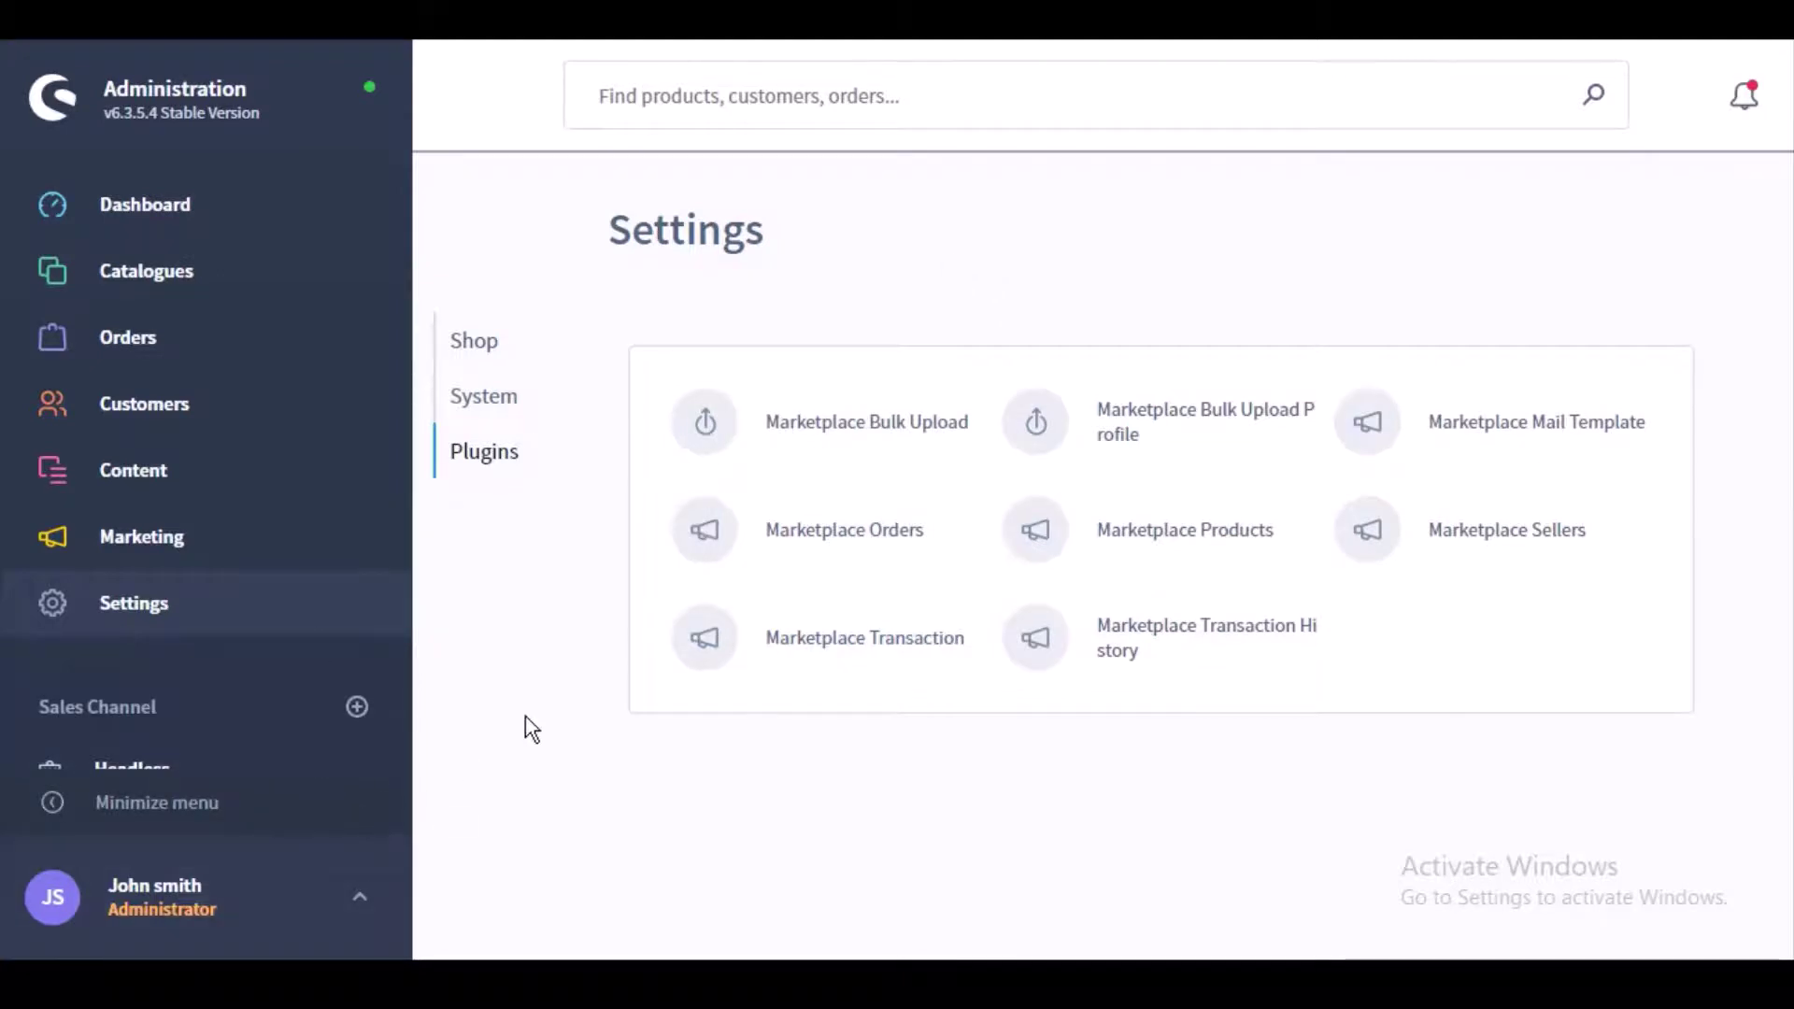
click(54, 809)
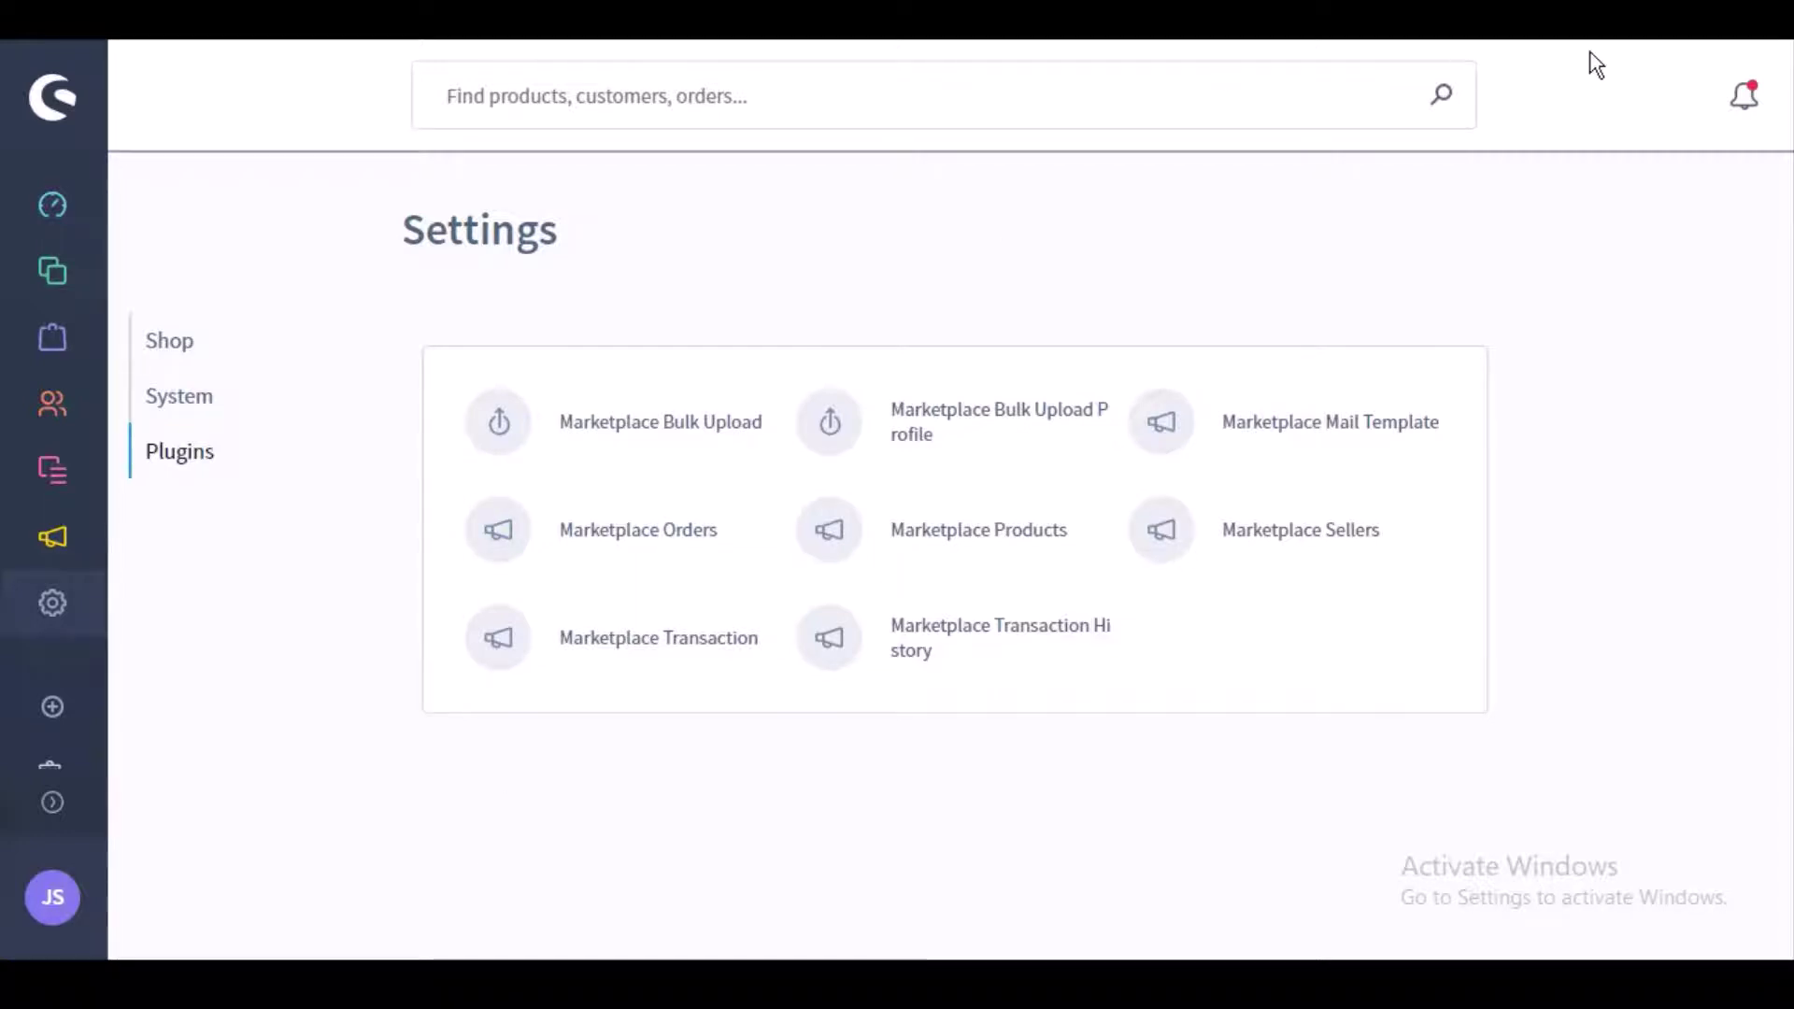
click(992, 423)
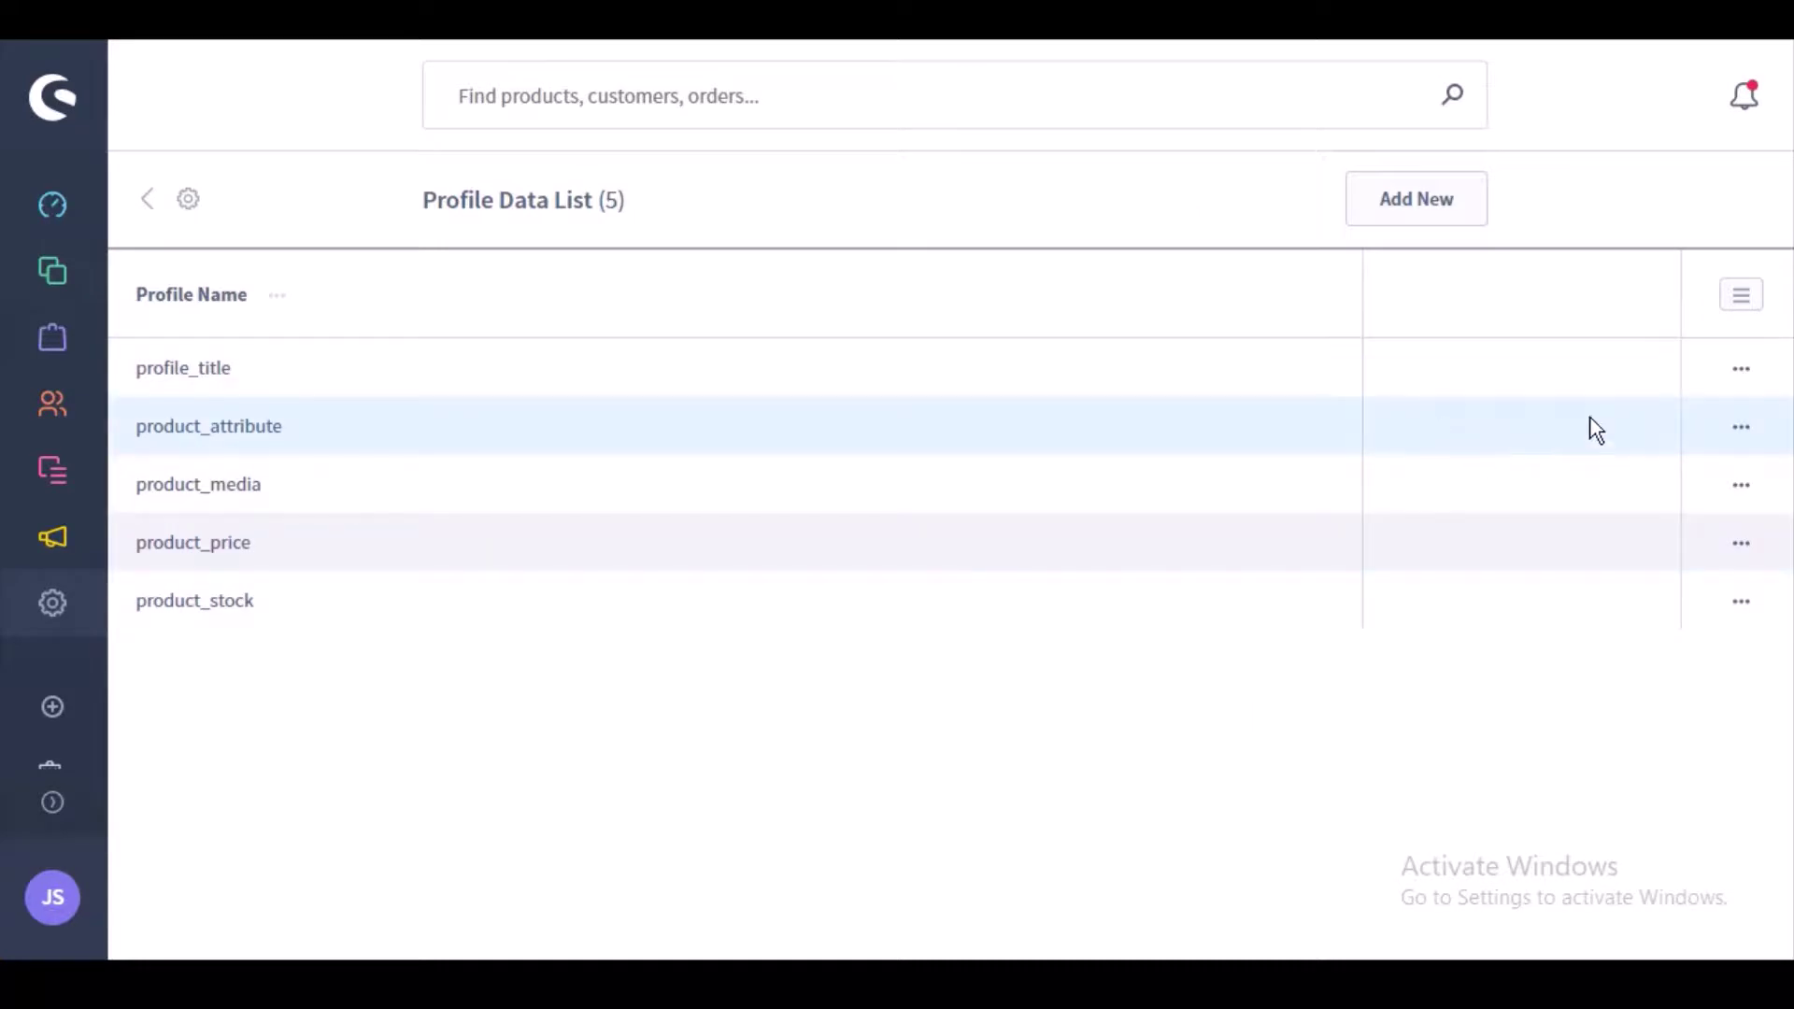
click(1744, 376)
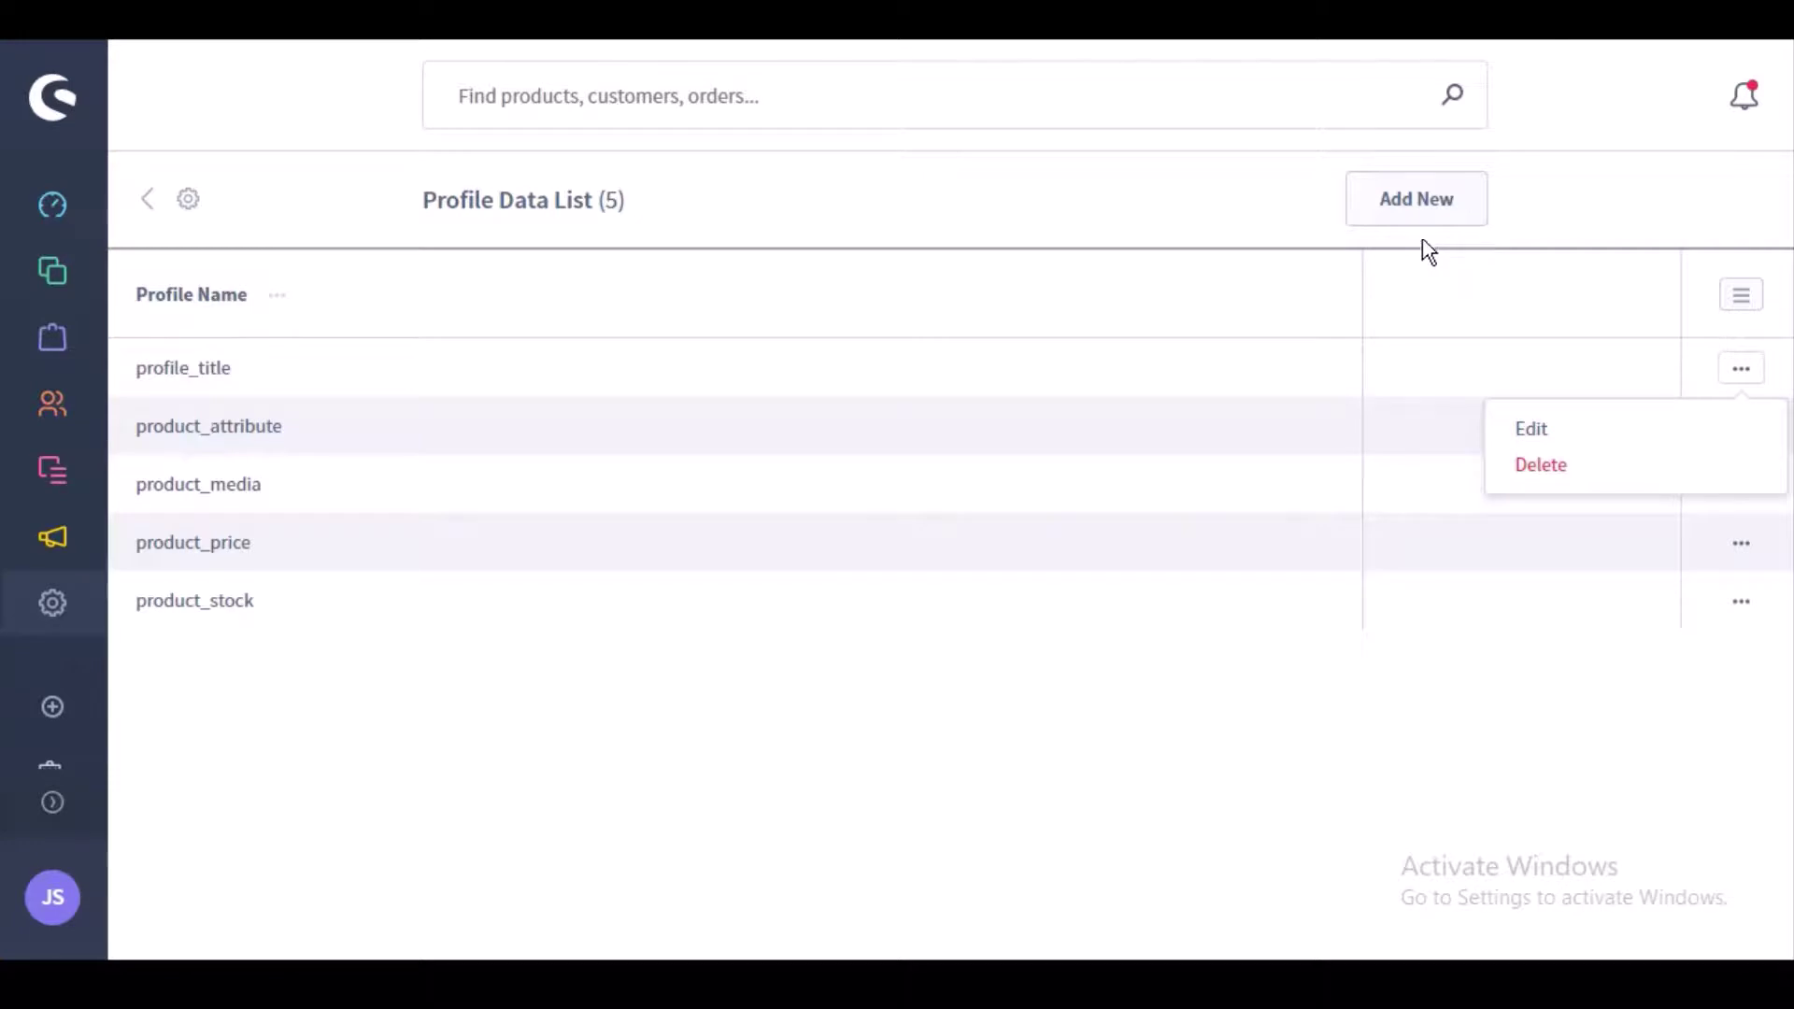
Start a new profile data mapping and name it "My Products1"
click(1412, 208)
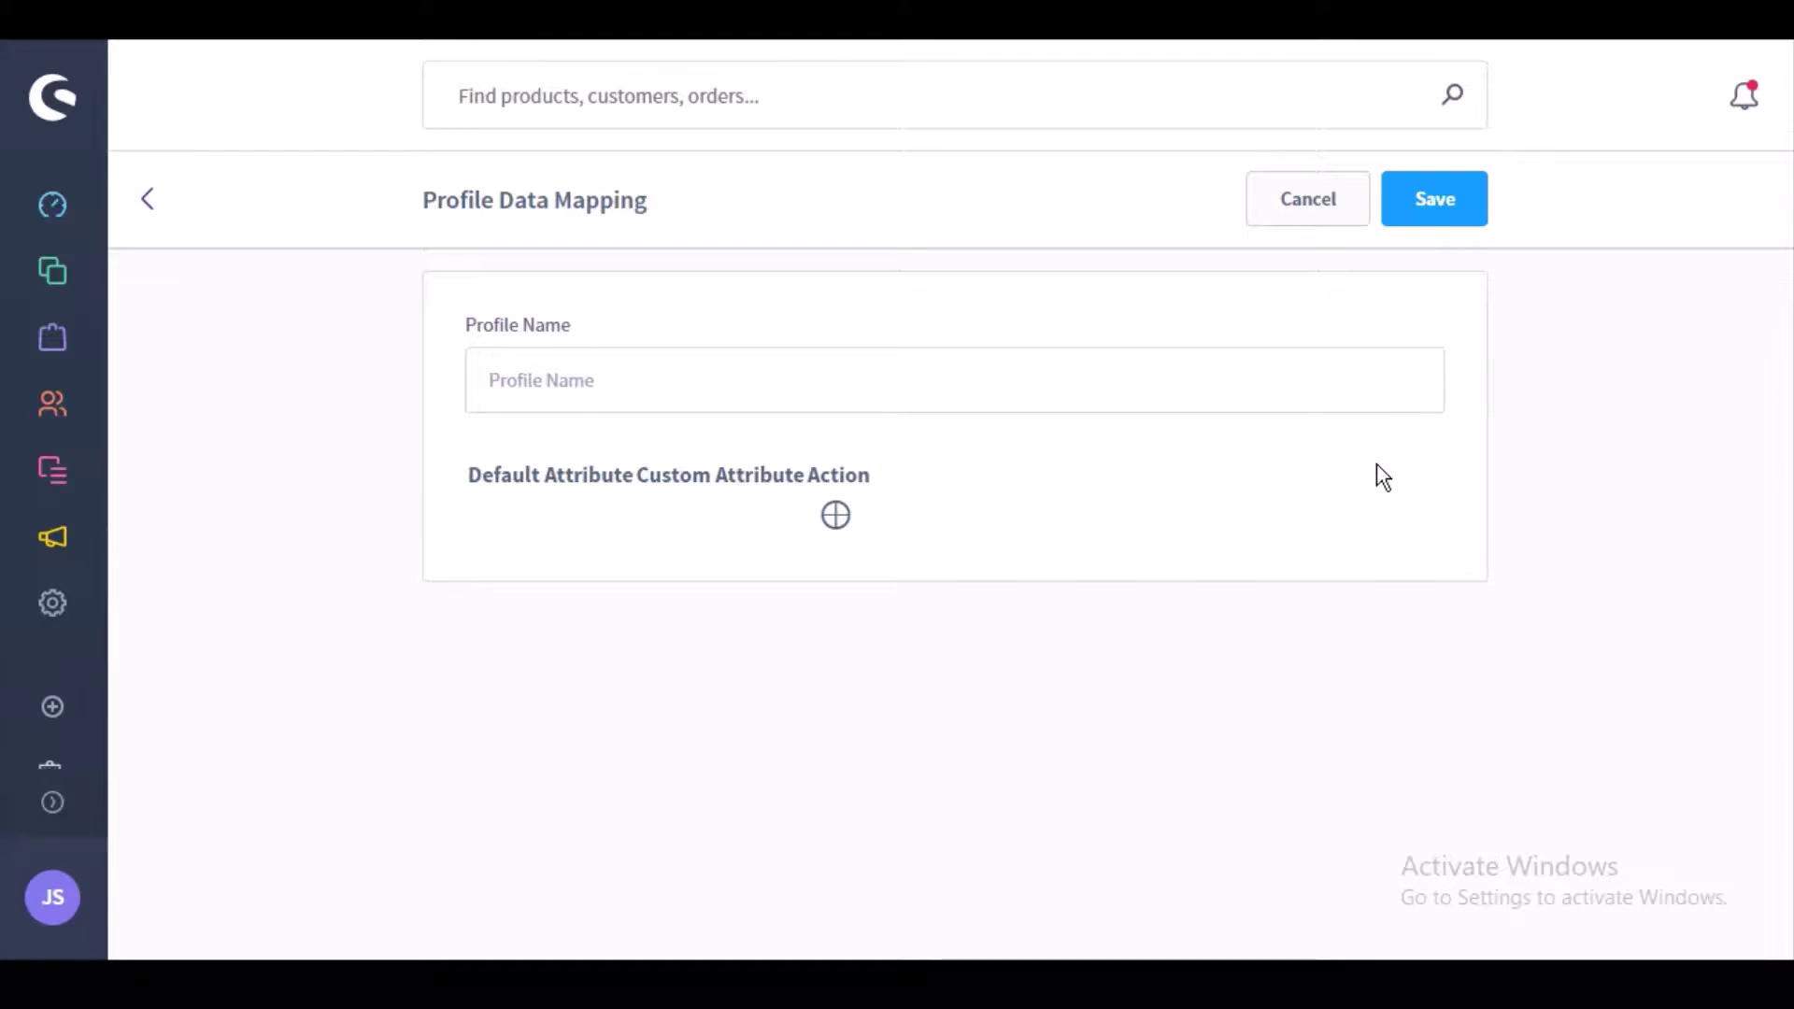
click(977, 387)
text(My )
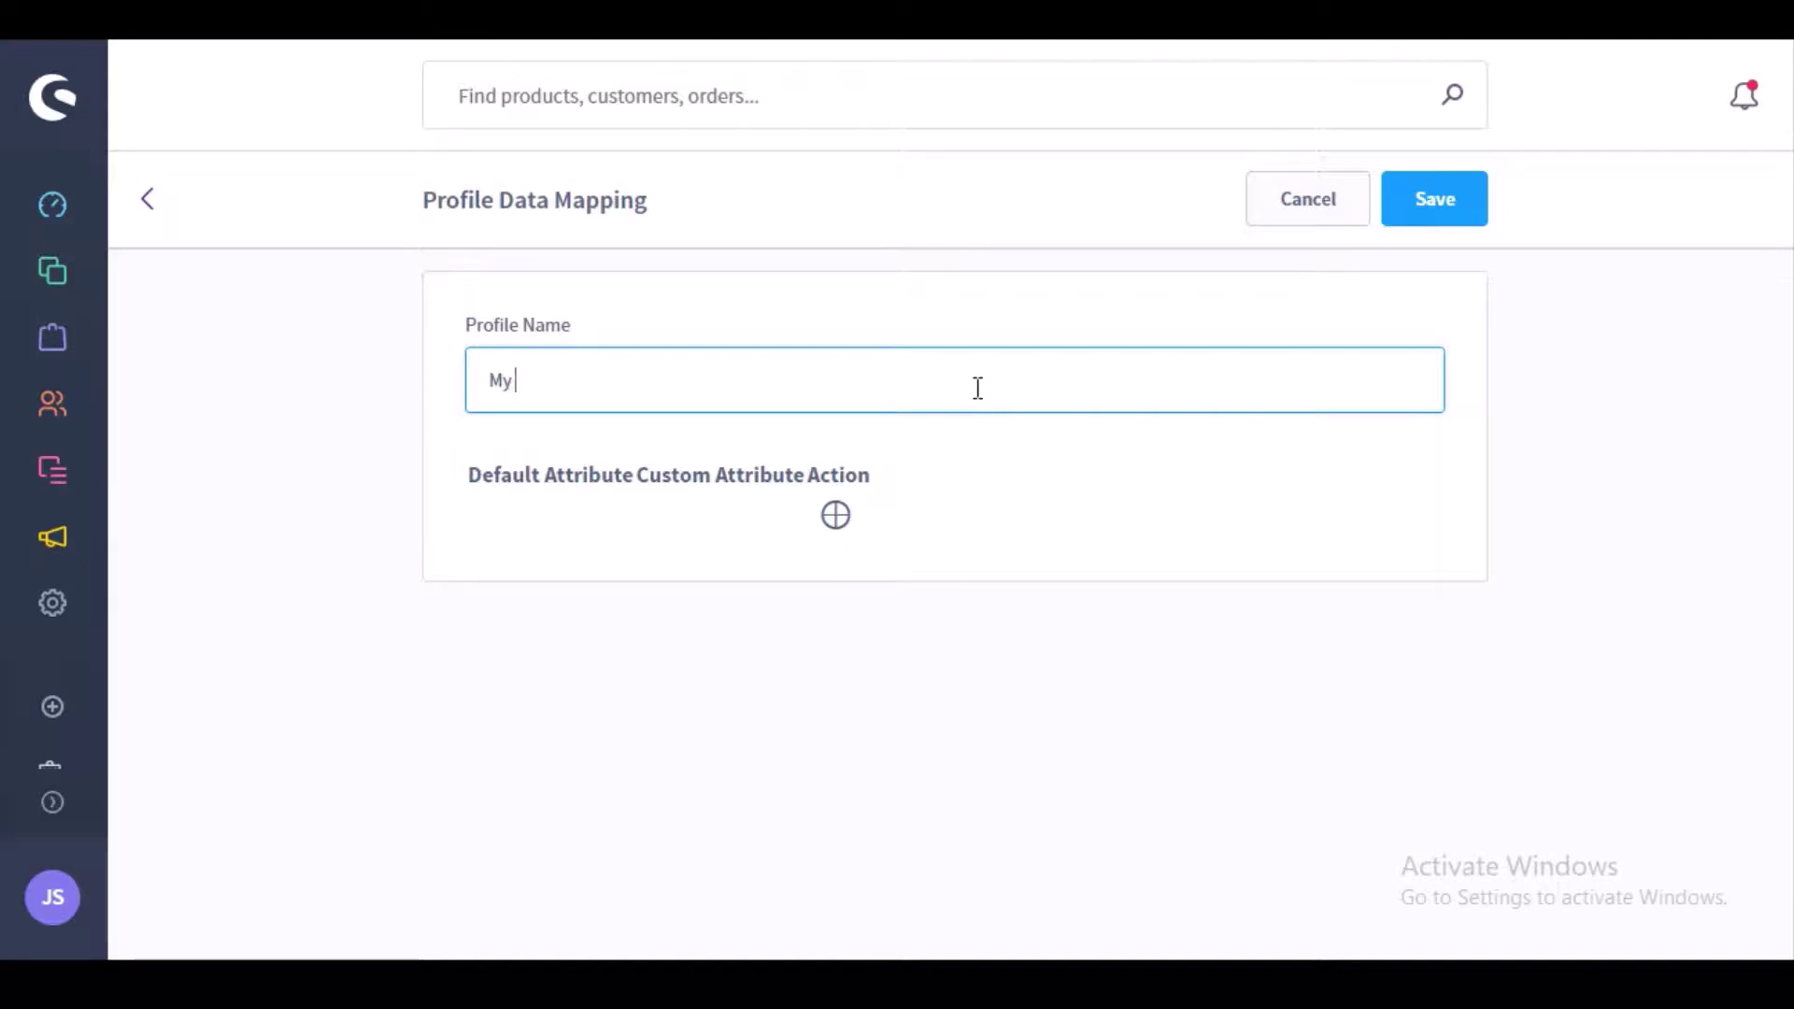
text(Products1)
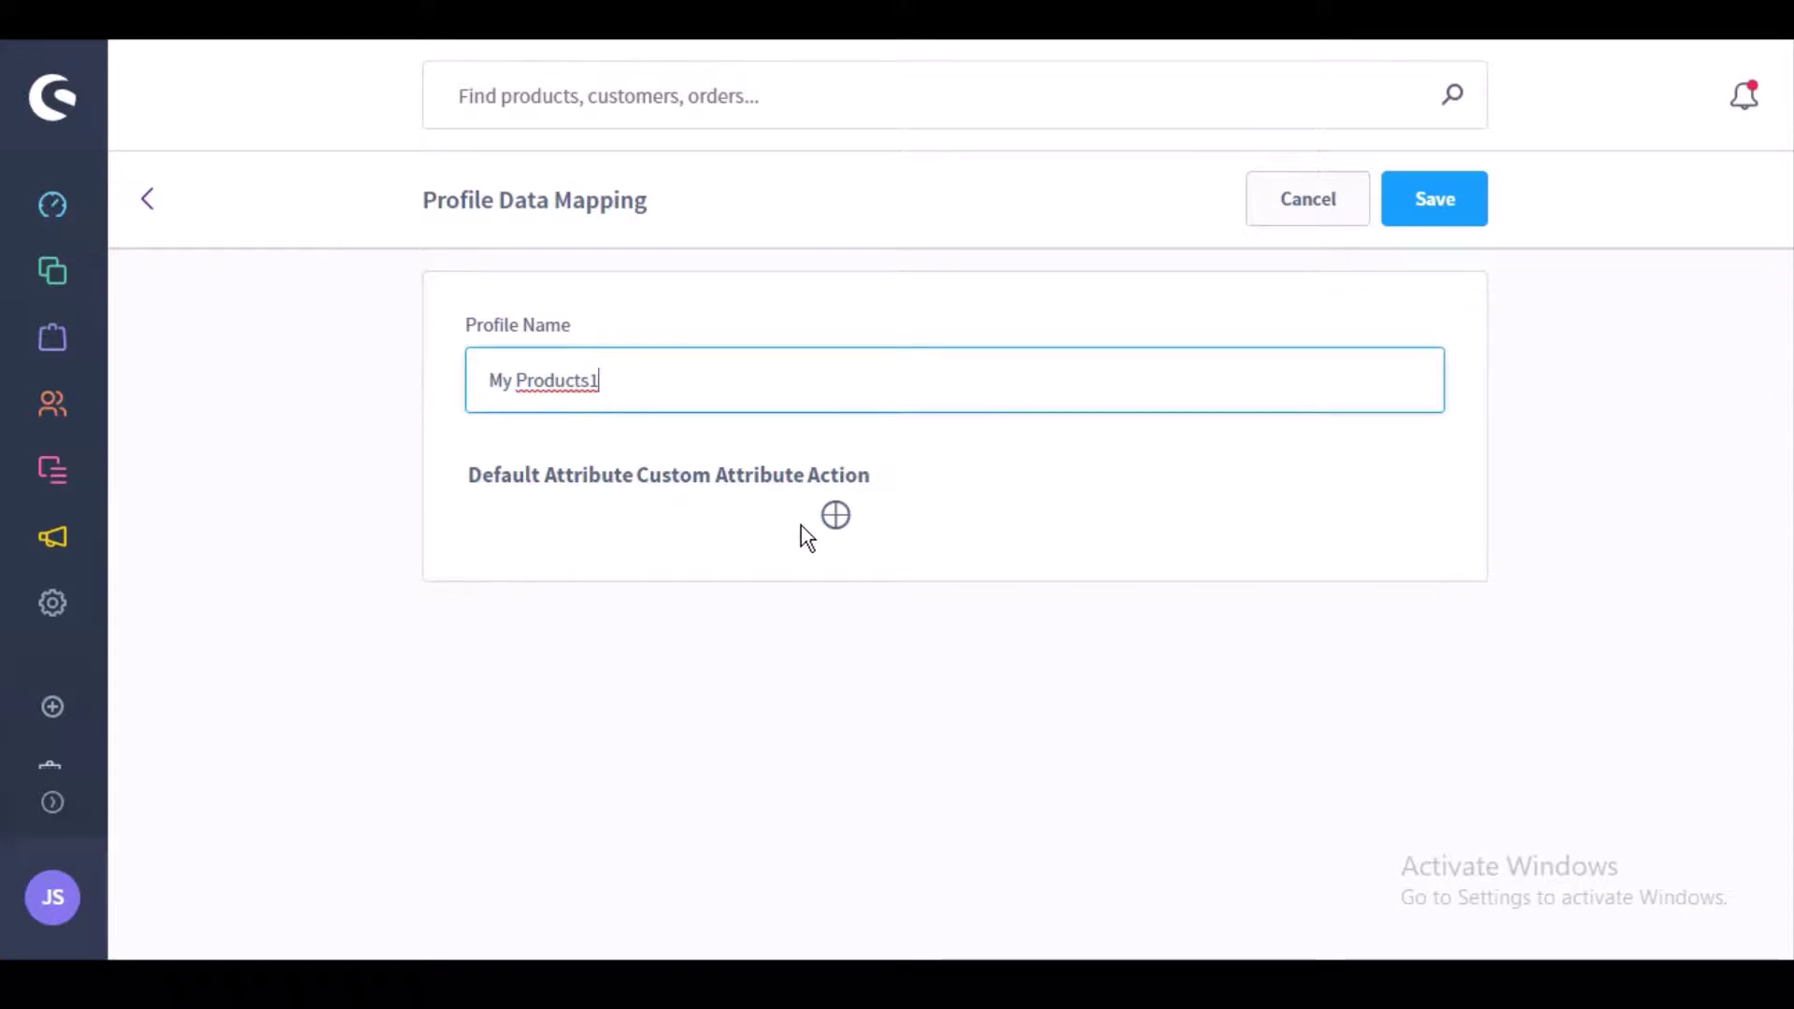
Add an attribute row with active as the default attribute, leave its custom attribute empty, and save the profile
click(836, 517)
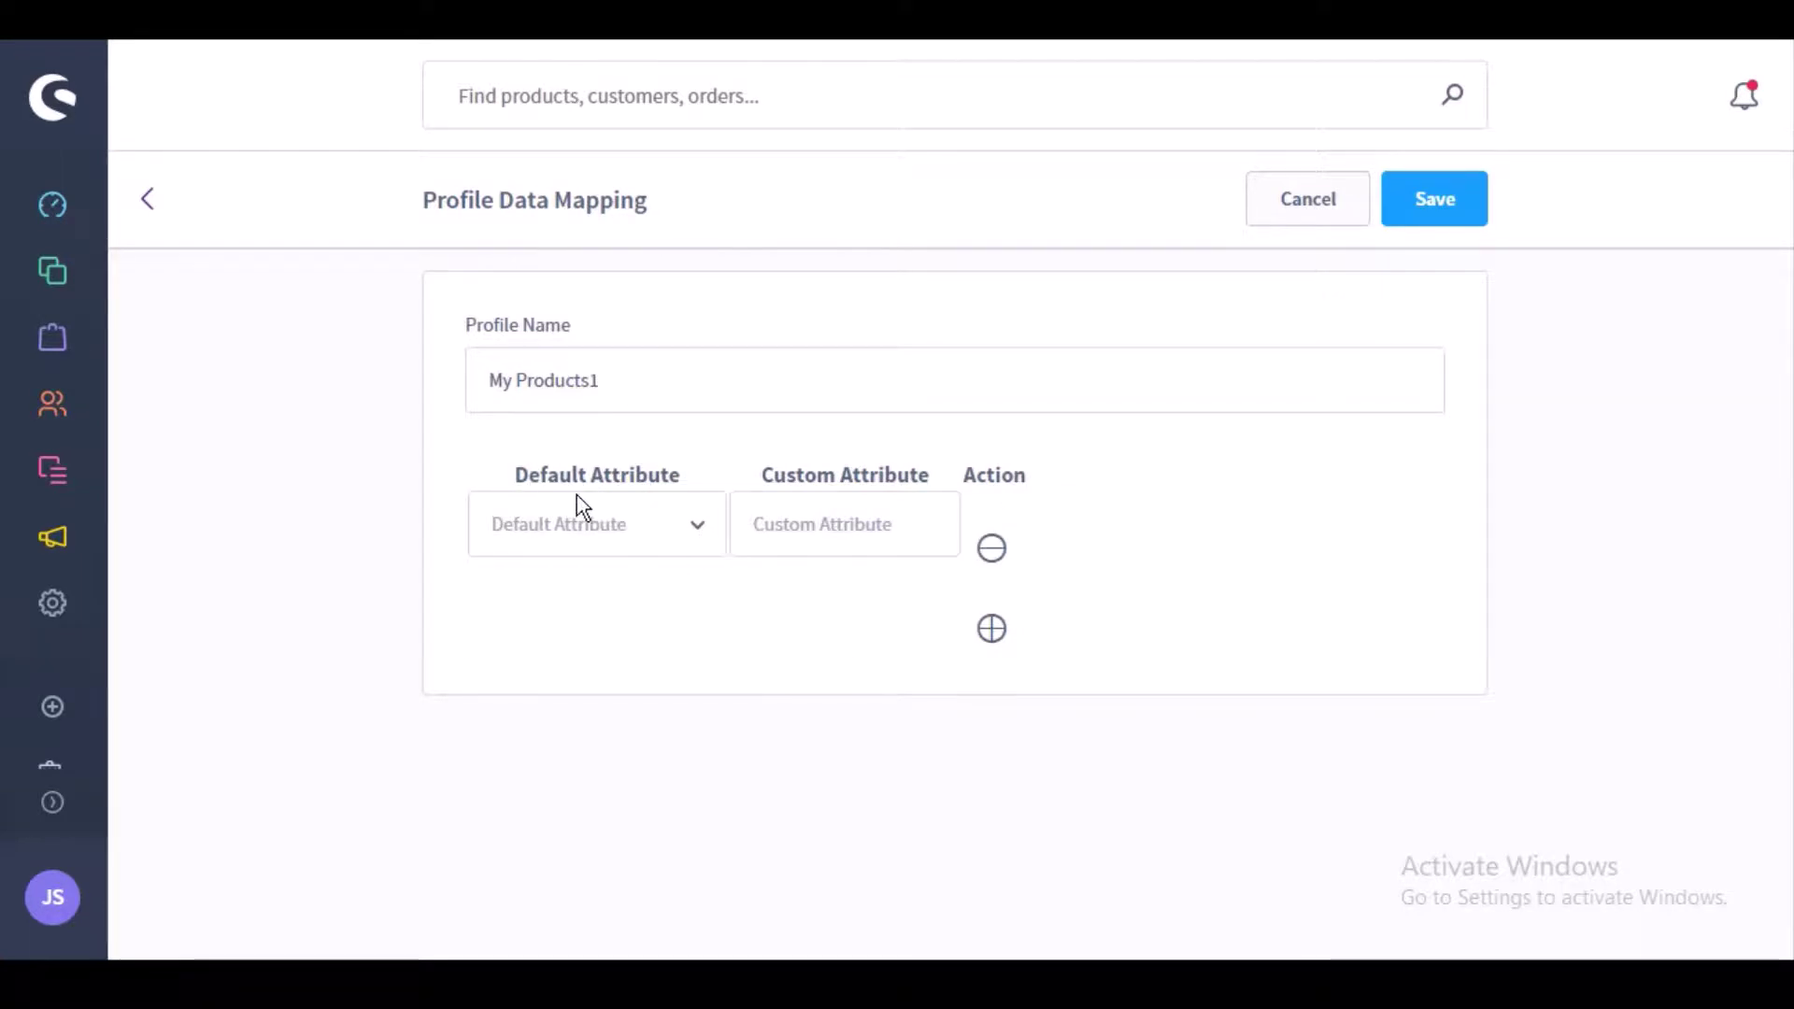
click(697, 536)
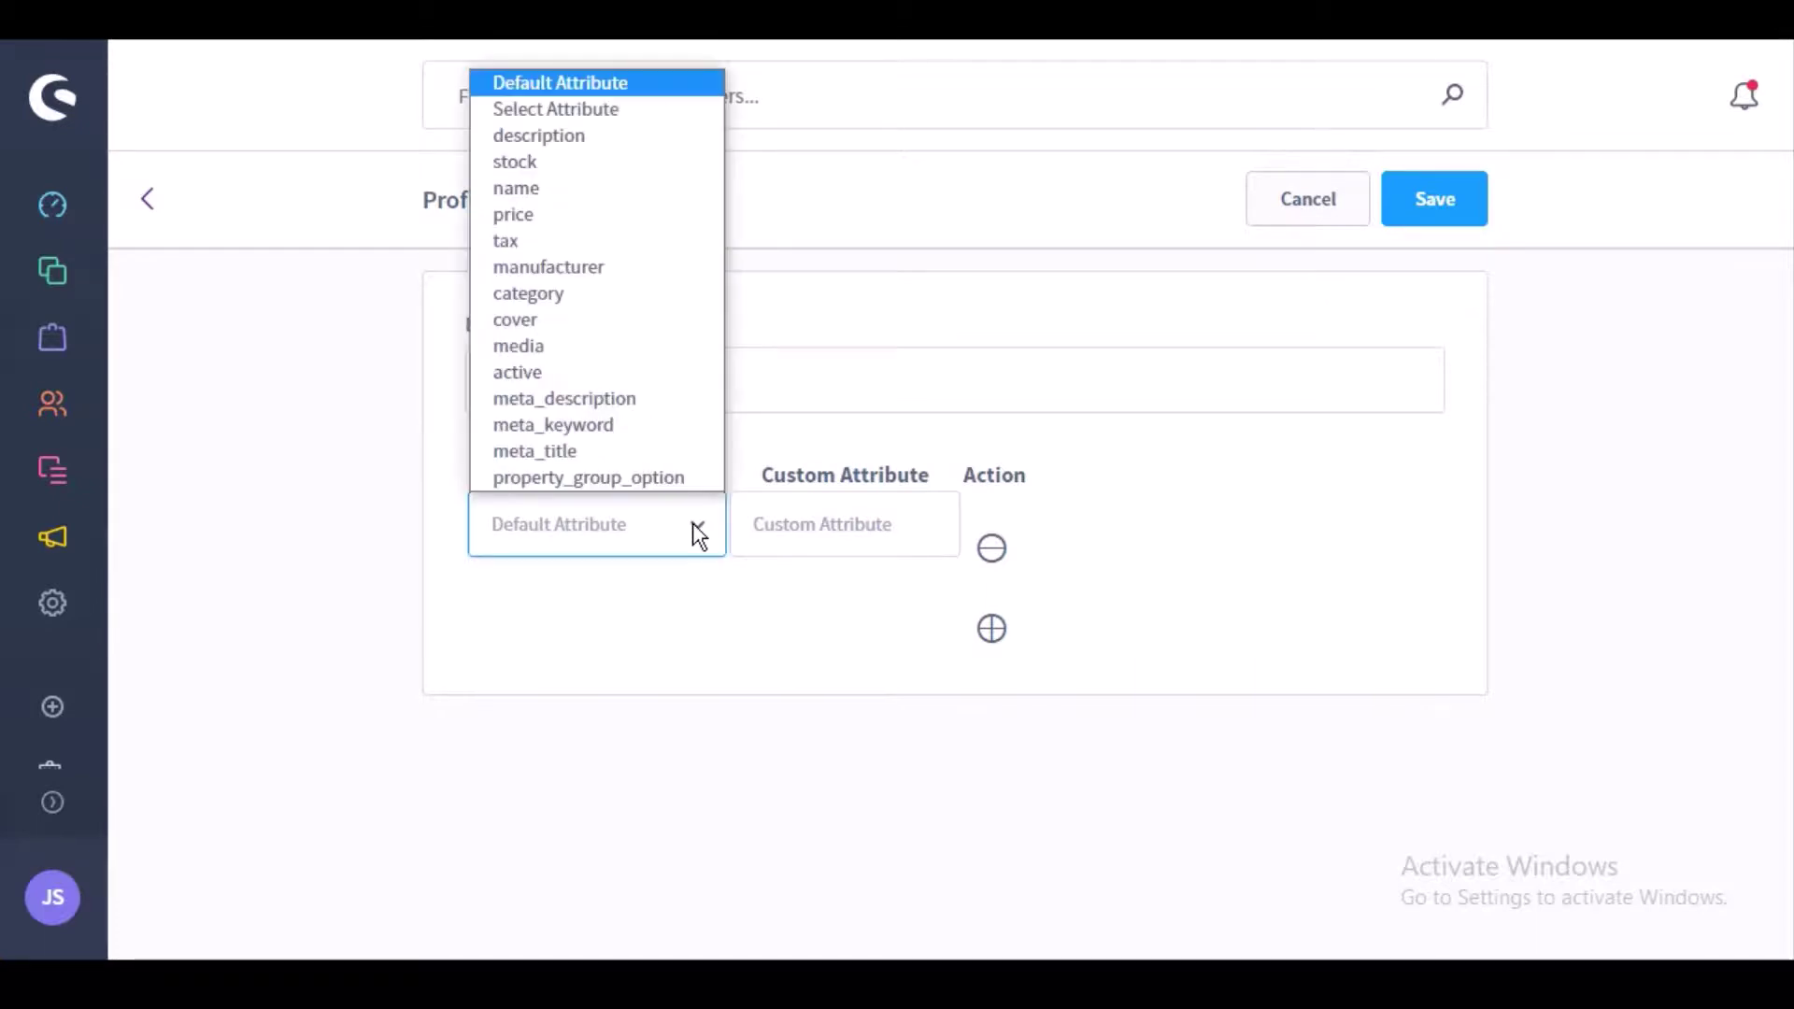
click(611, 374)
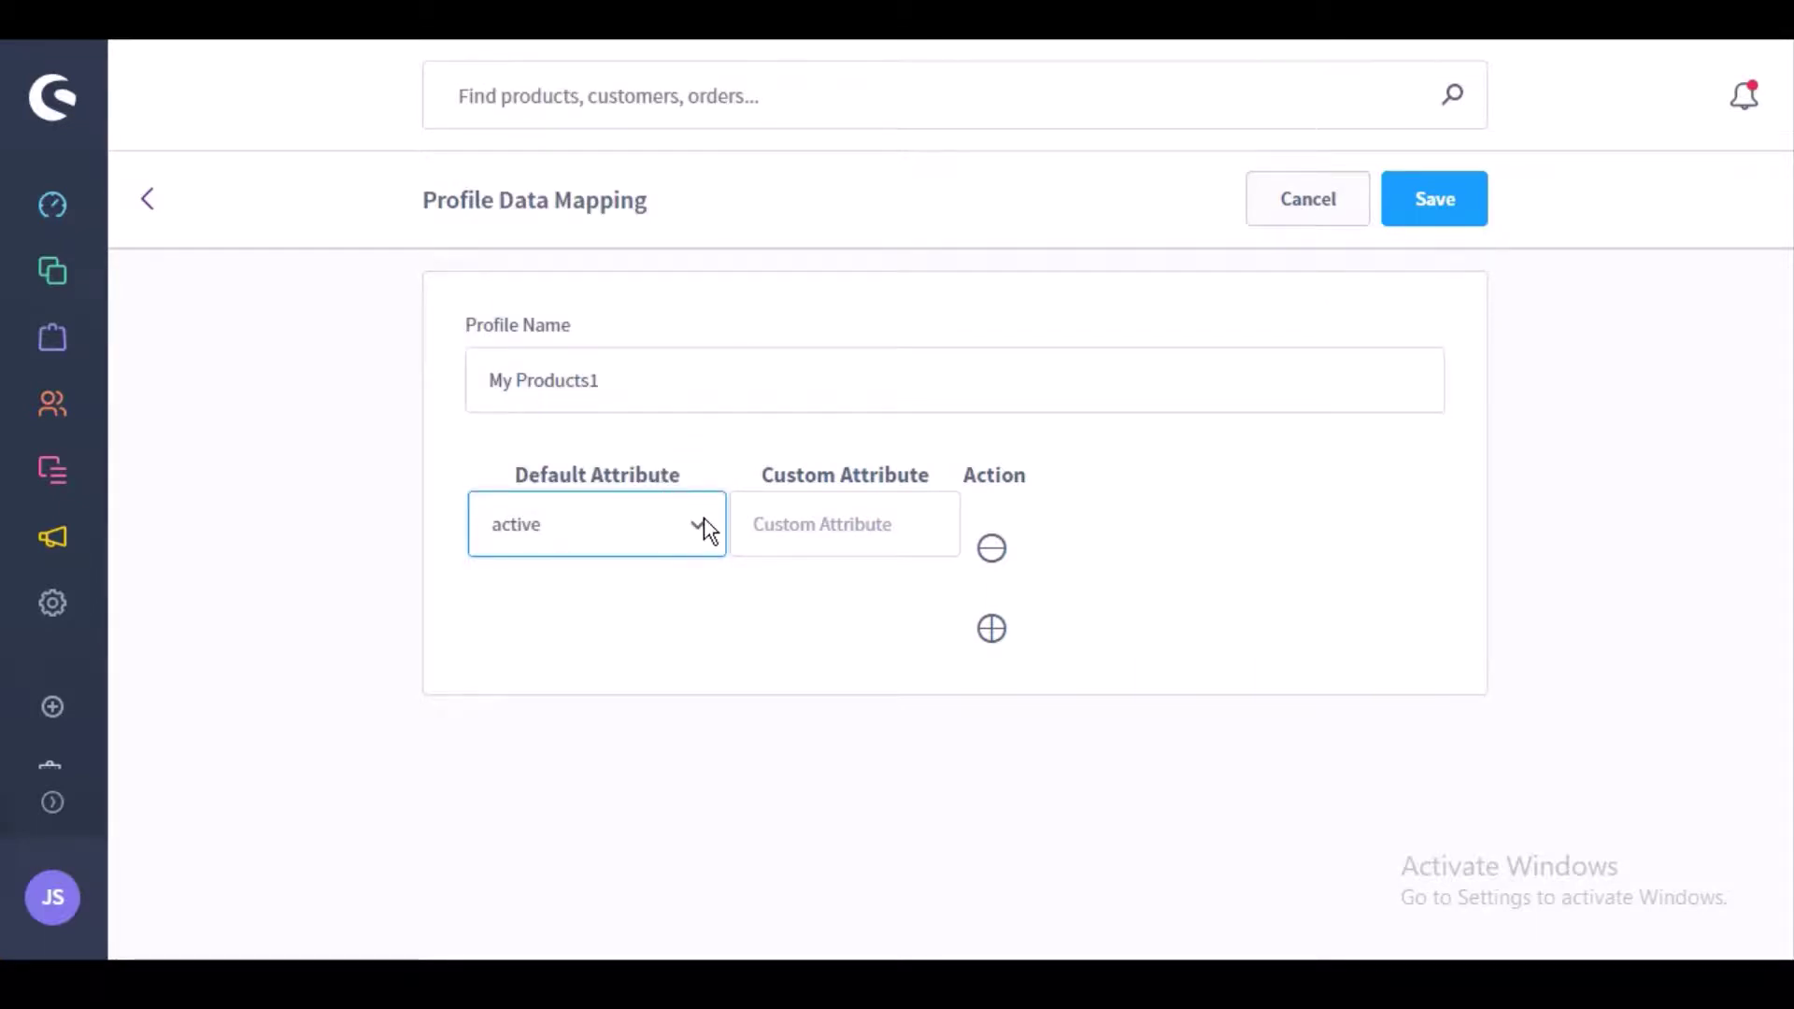
click(866, 526)
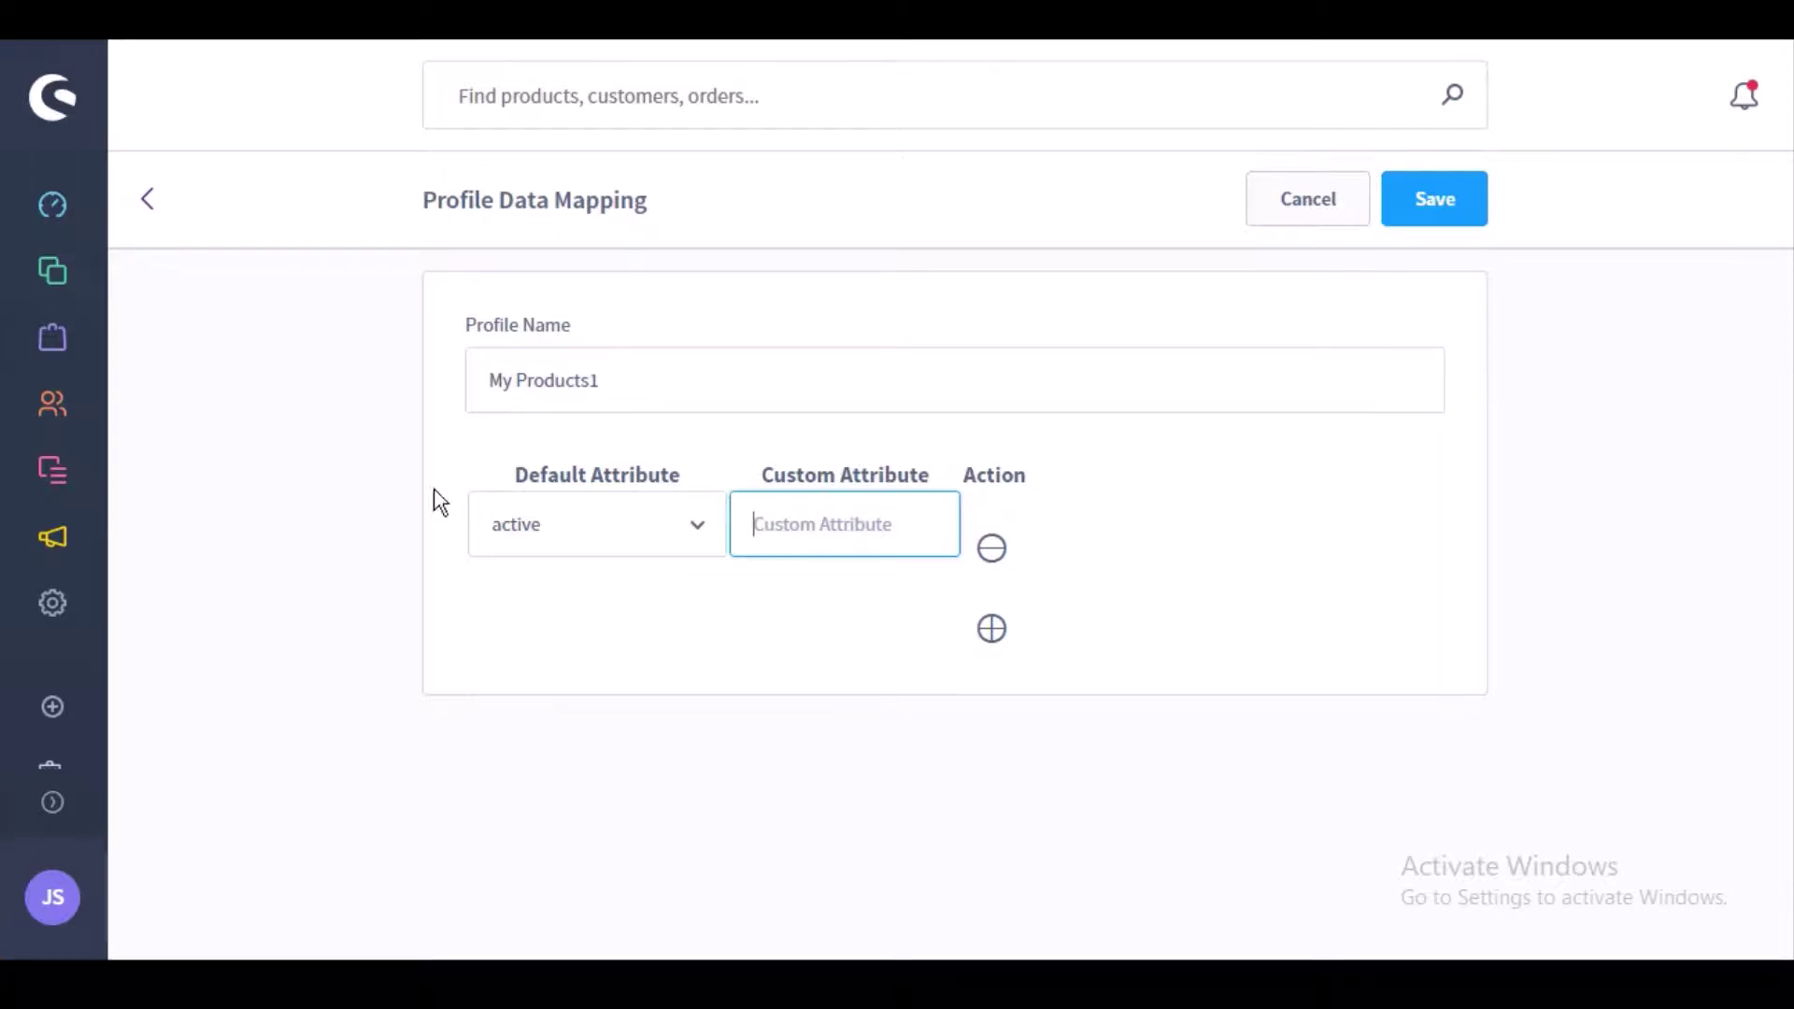
click(1440, 207)
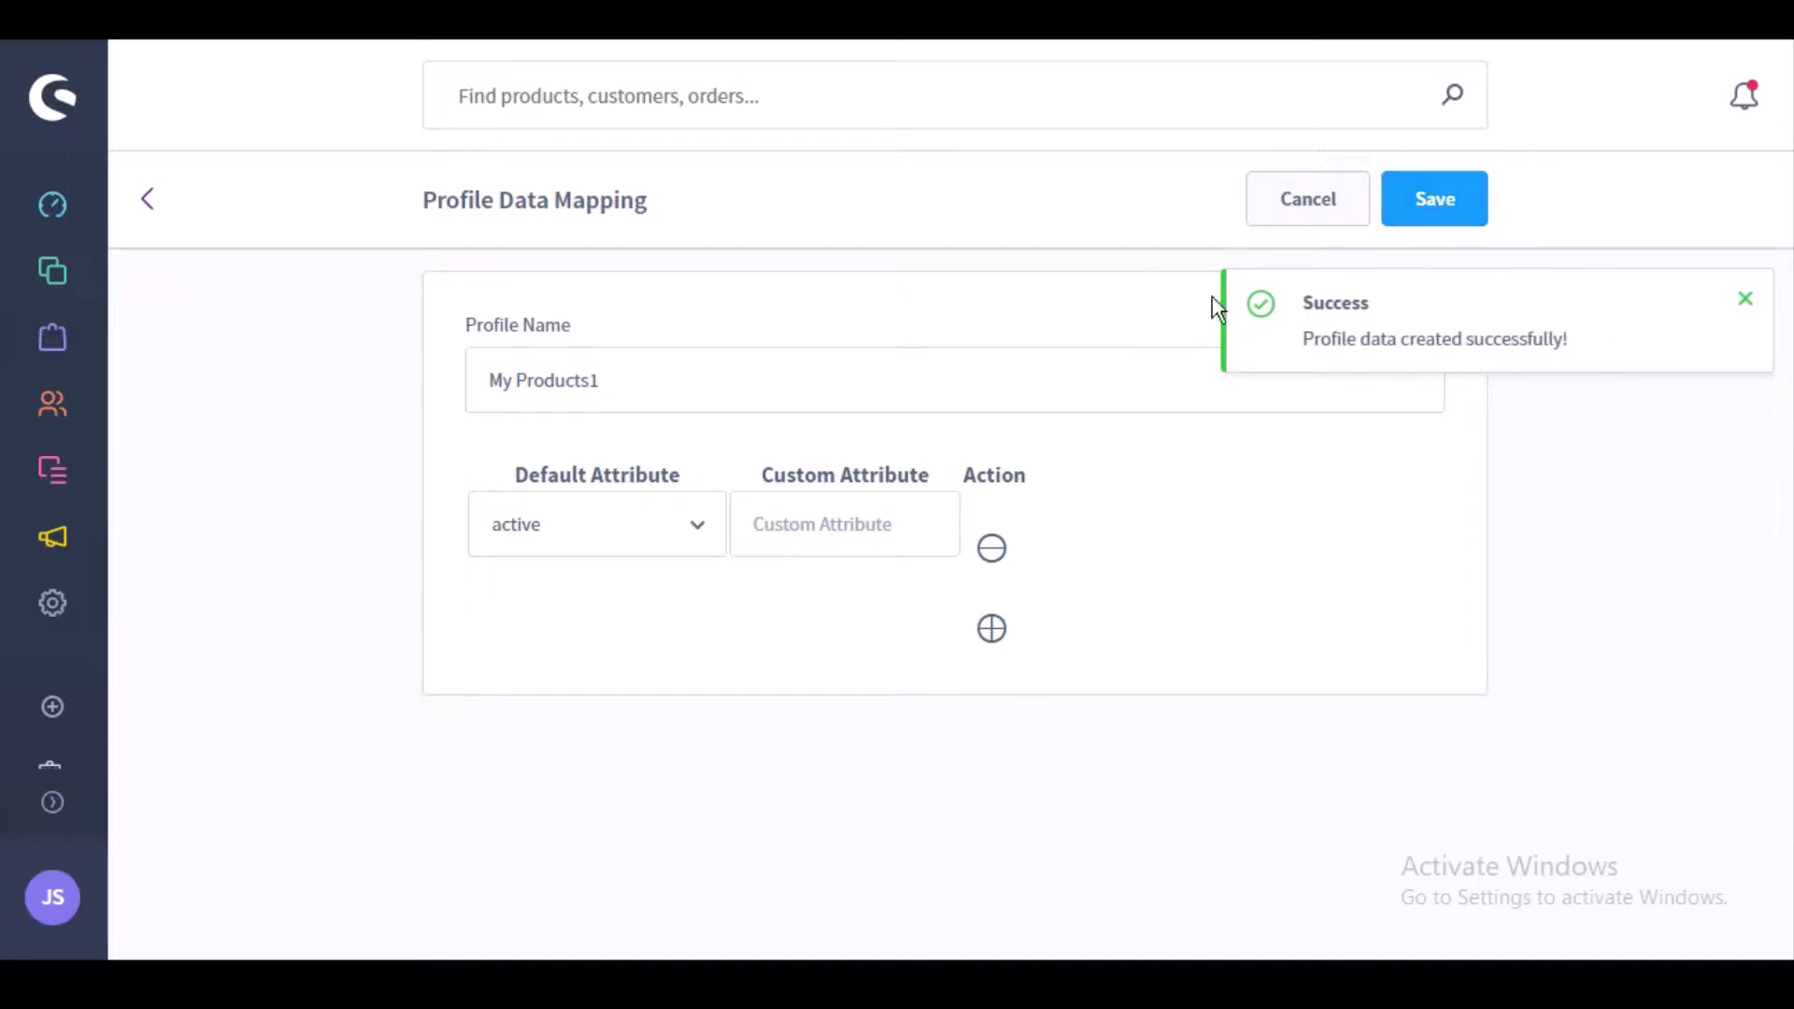
Return to the profile list and check the actions available for My Products1
click(147, 204)
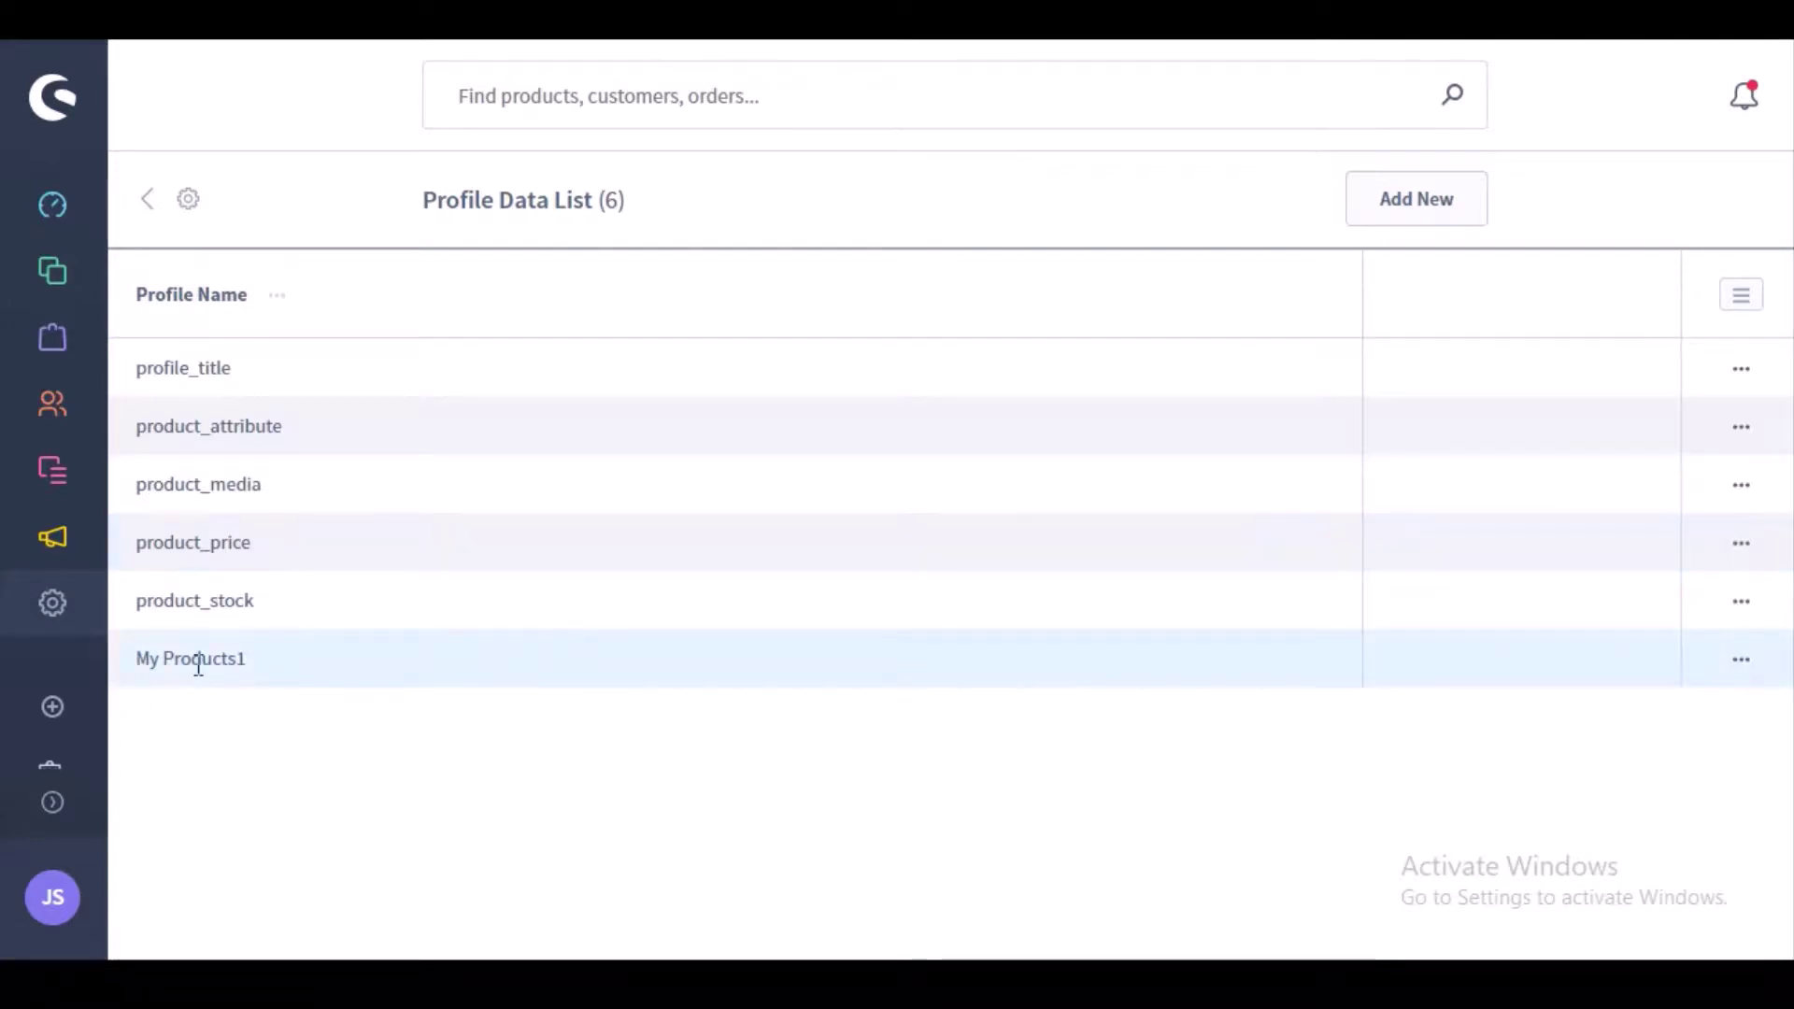
drag(139, 656, 280, 669)
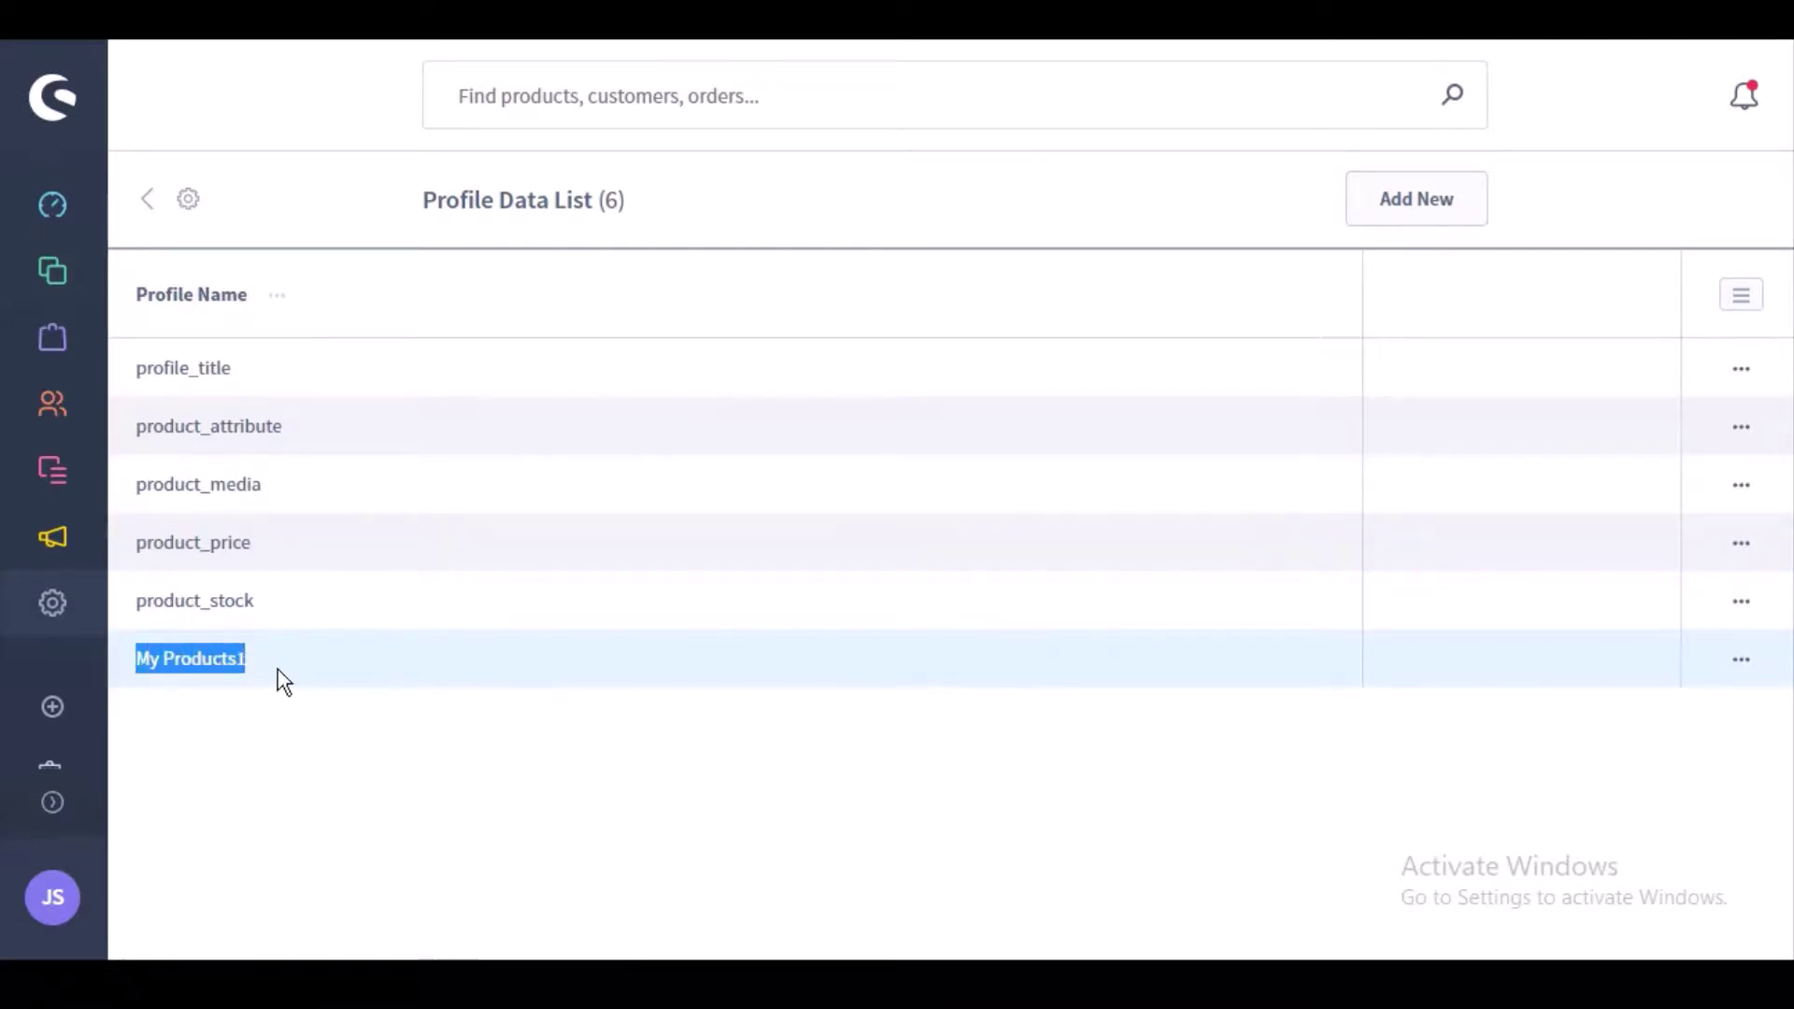
click(1745, 666)
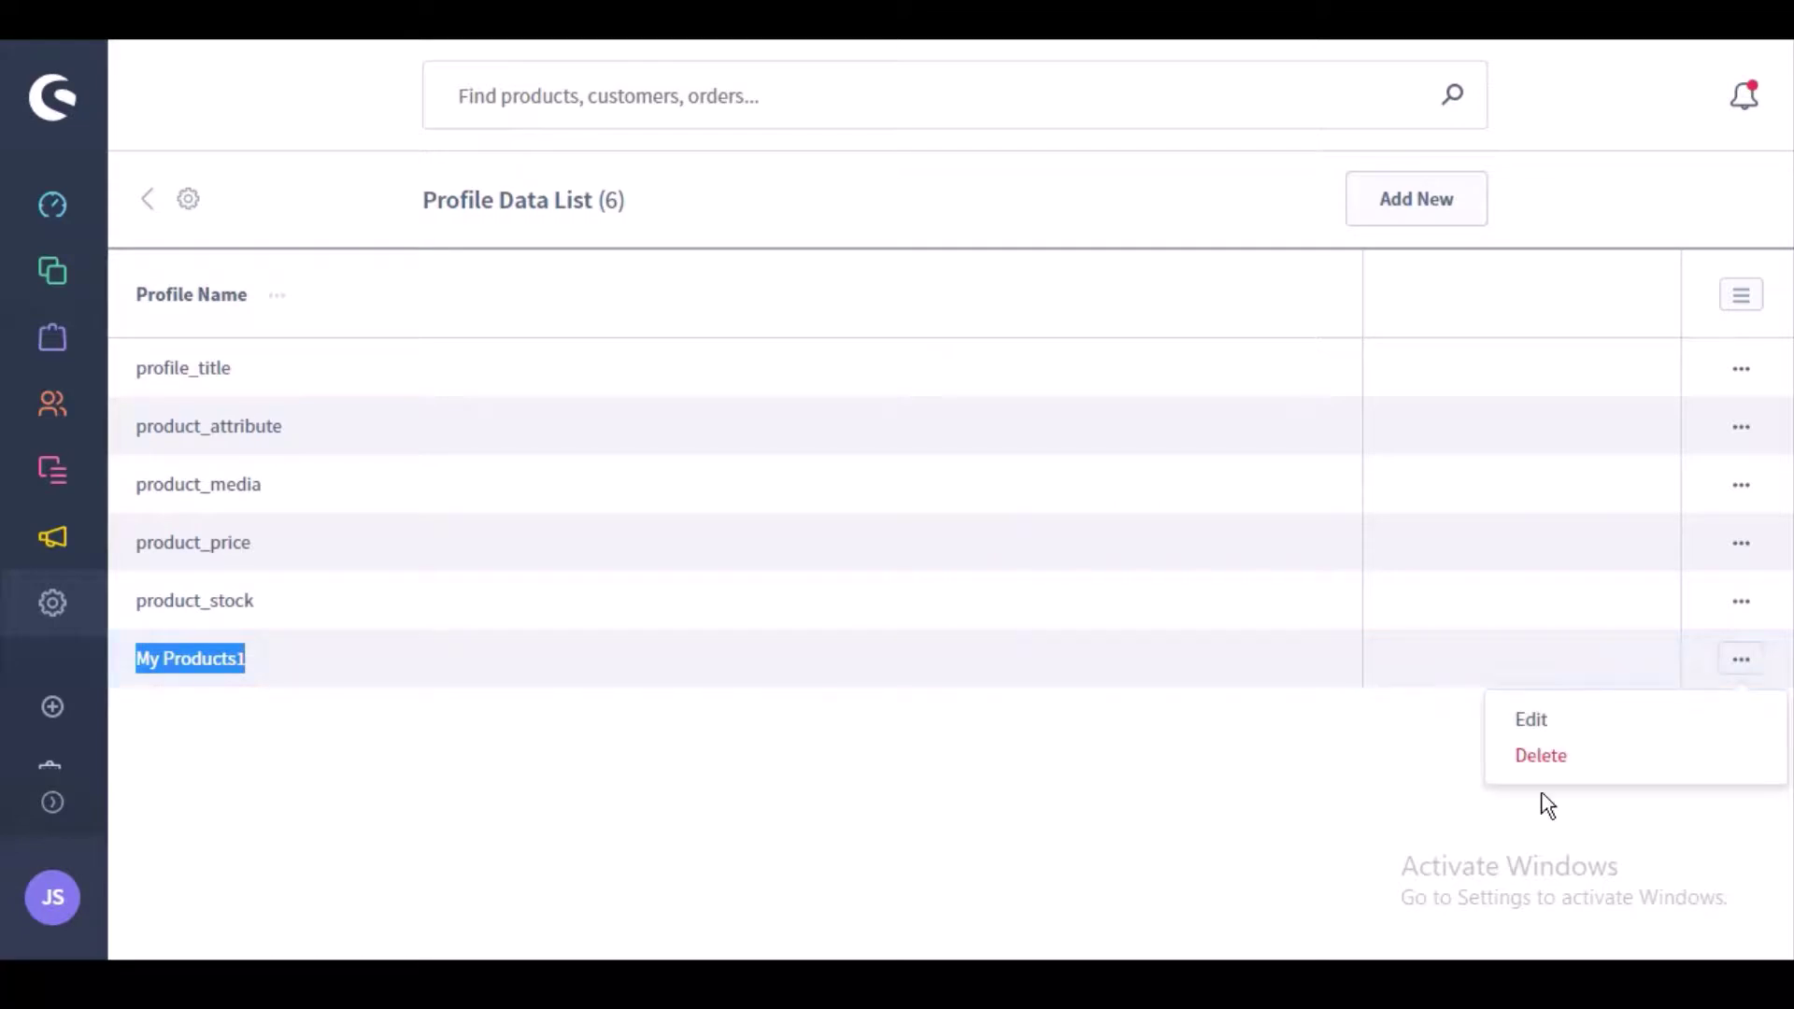
click(1202, 718)
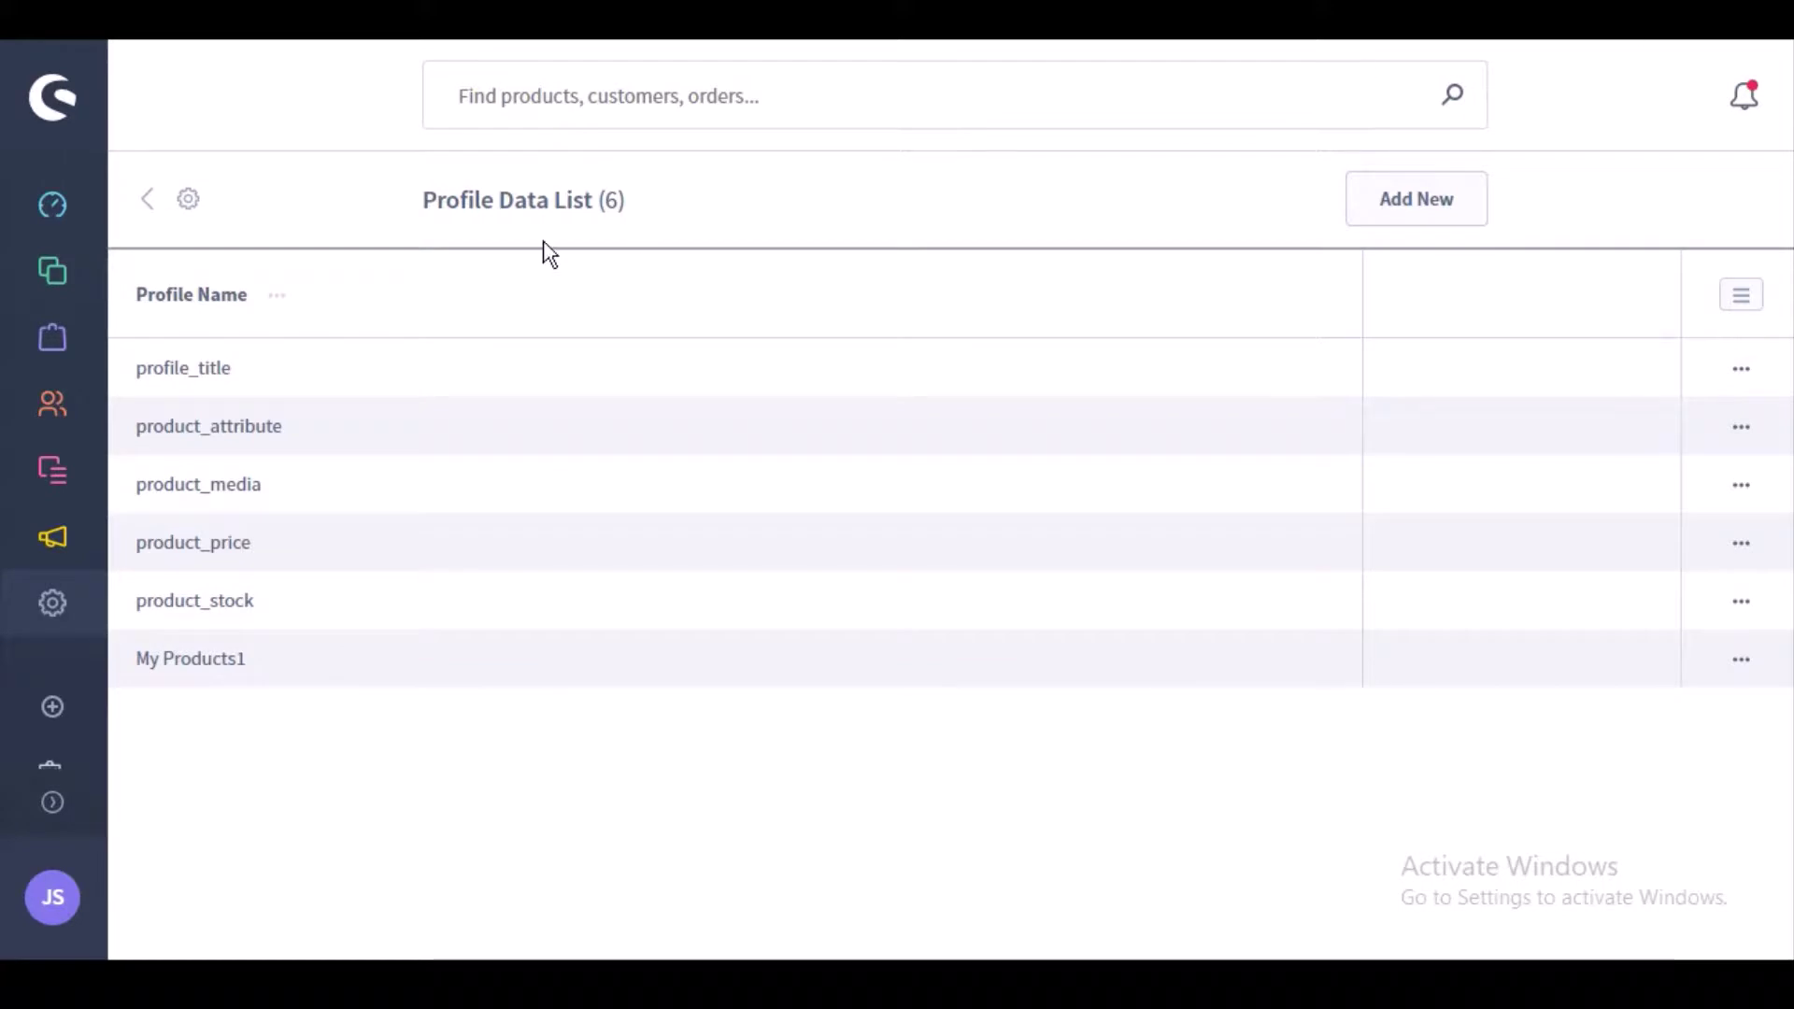
Open the Marketplace Bulk Upload page from the plugin settings
click(191, 200)
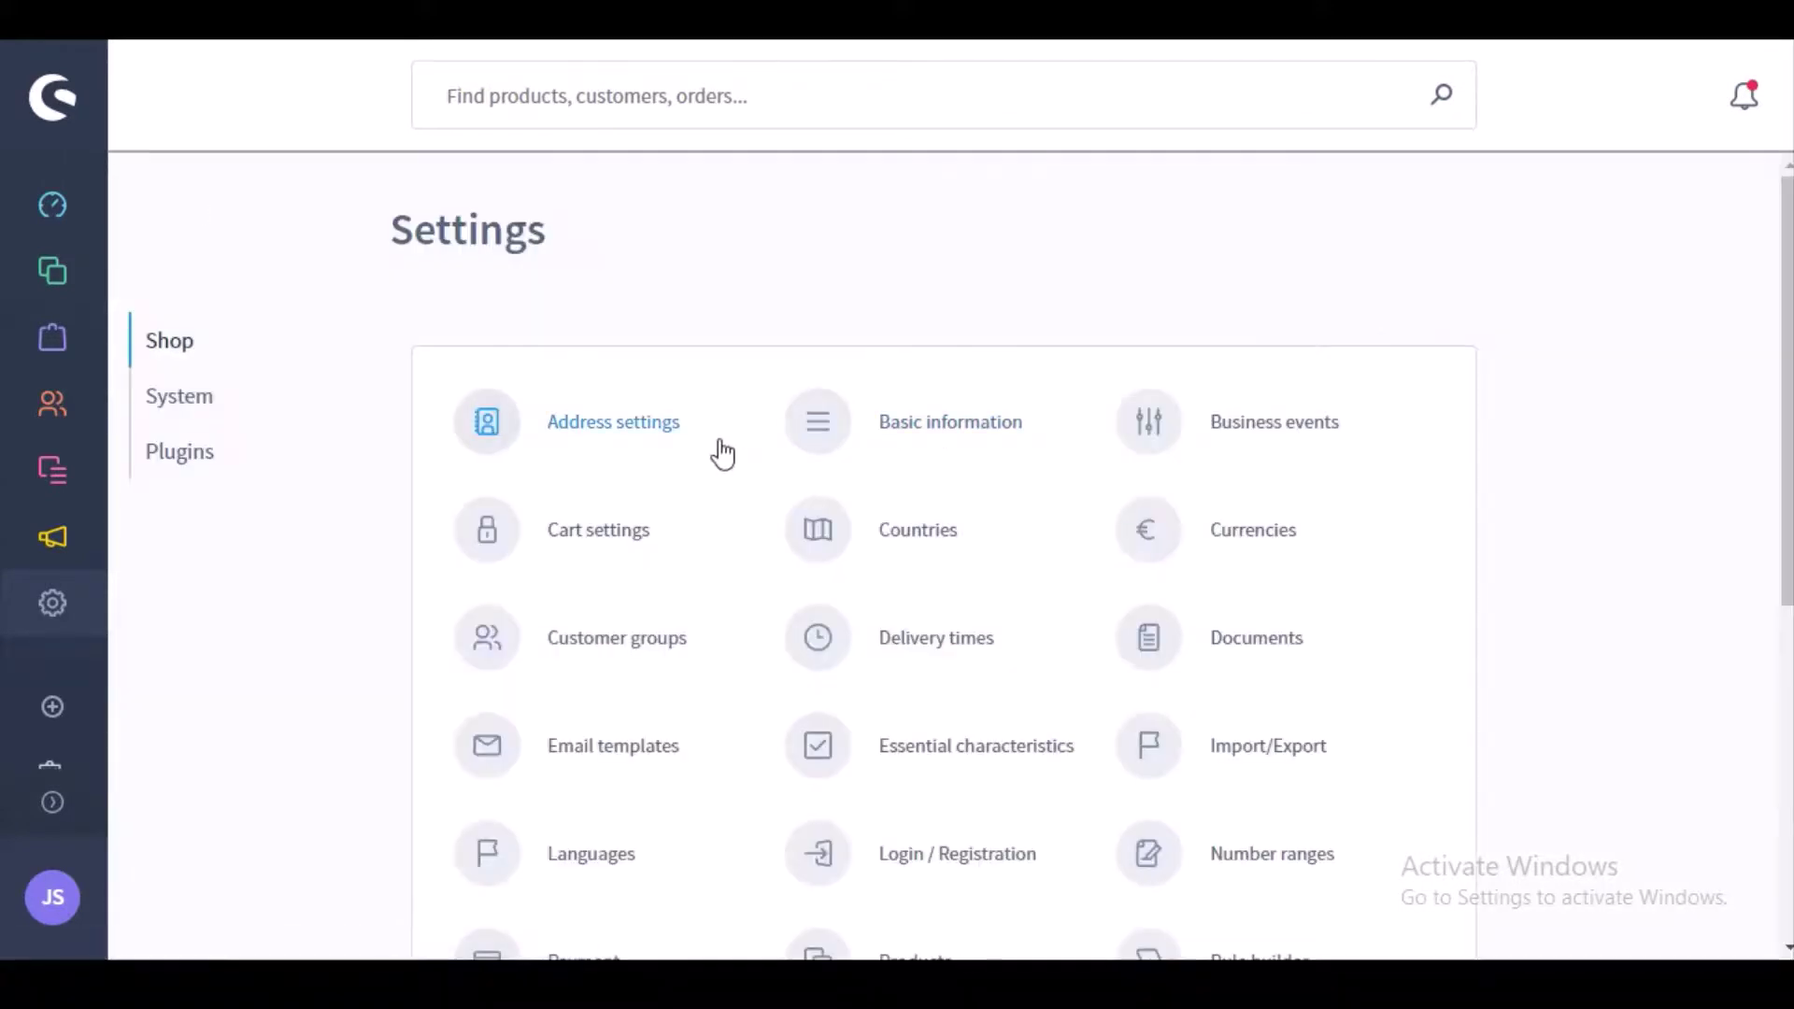
click(205, 458)
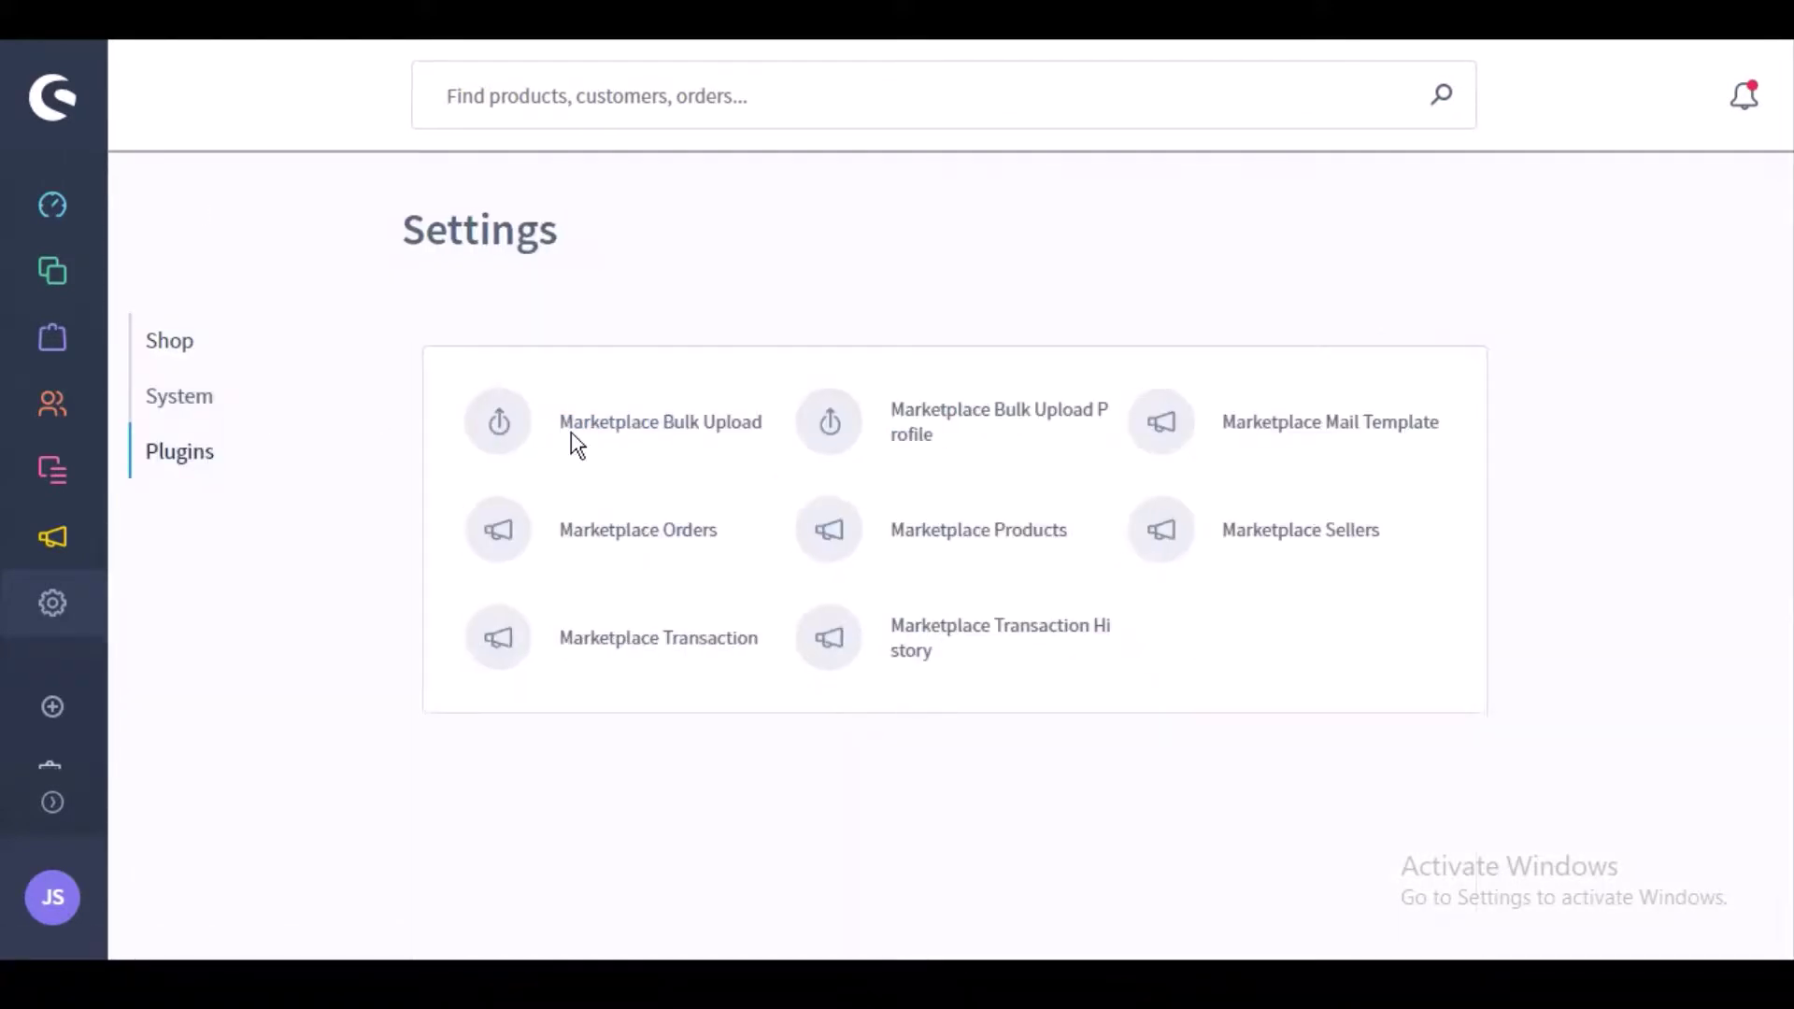
click(694, 436)
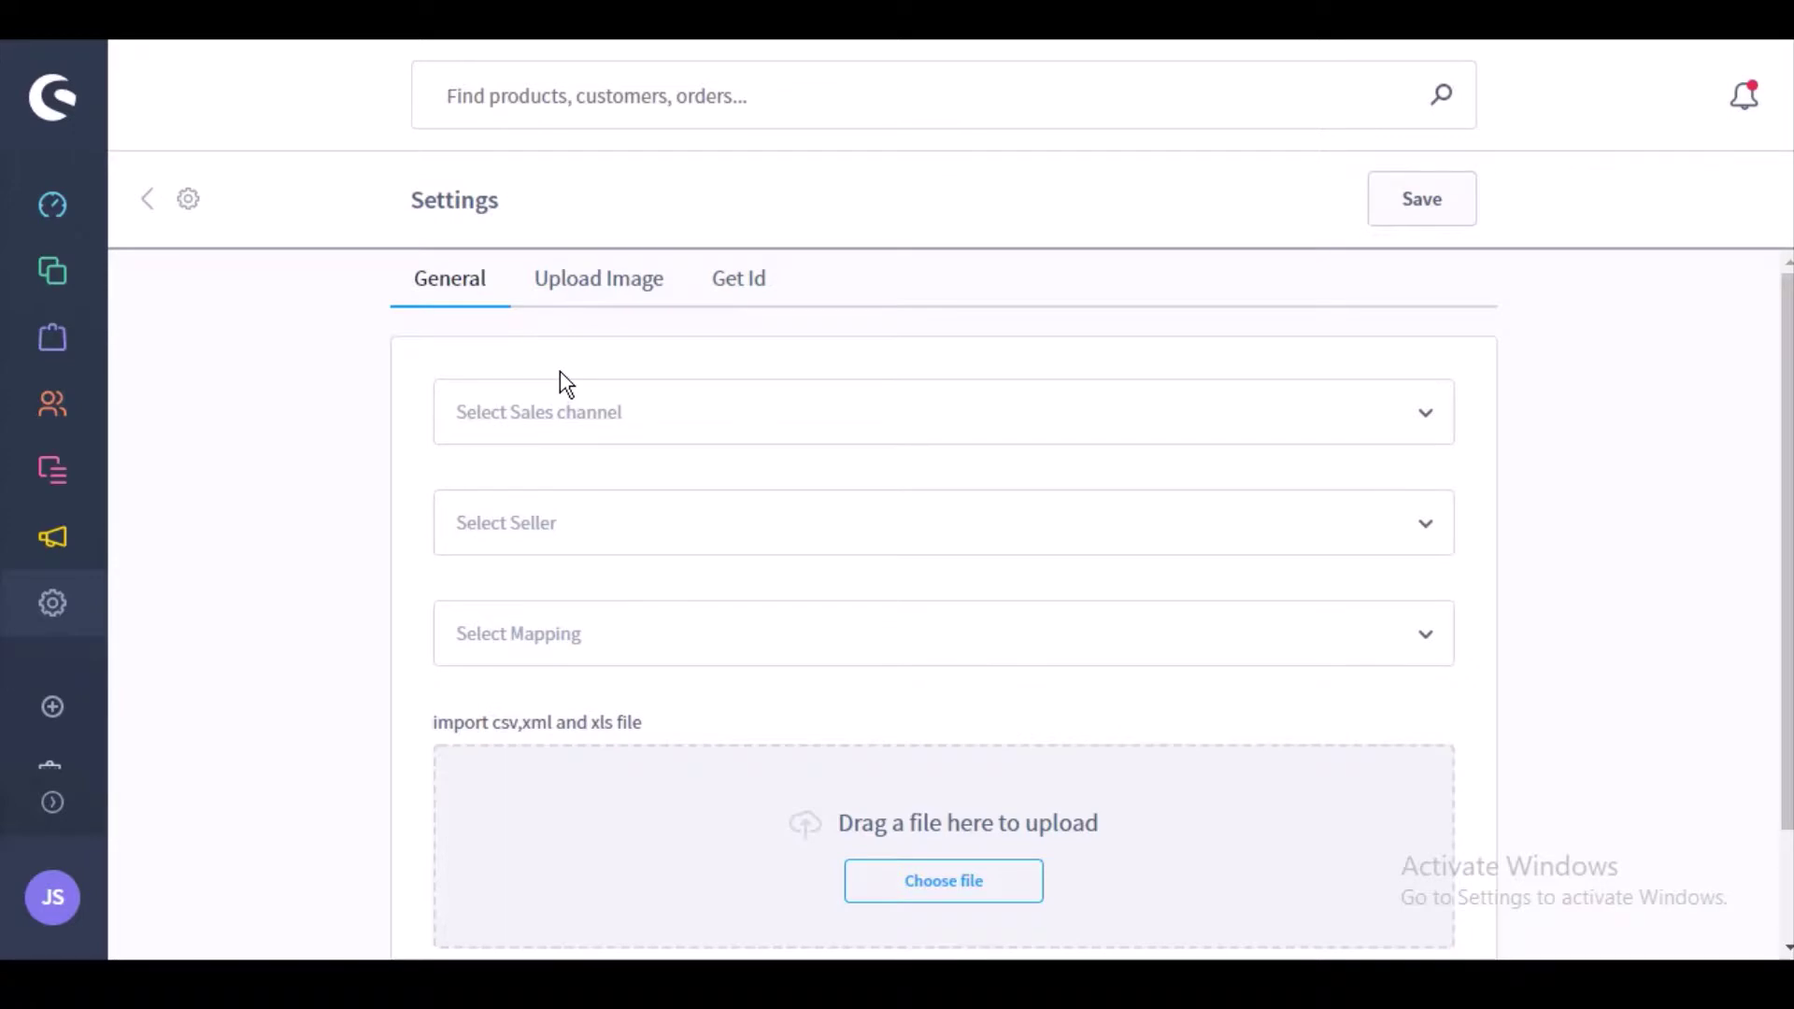
Set the bulk upload's sales channel to Webkul shop and choose the second listed seller
click(1428, 416)
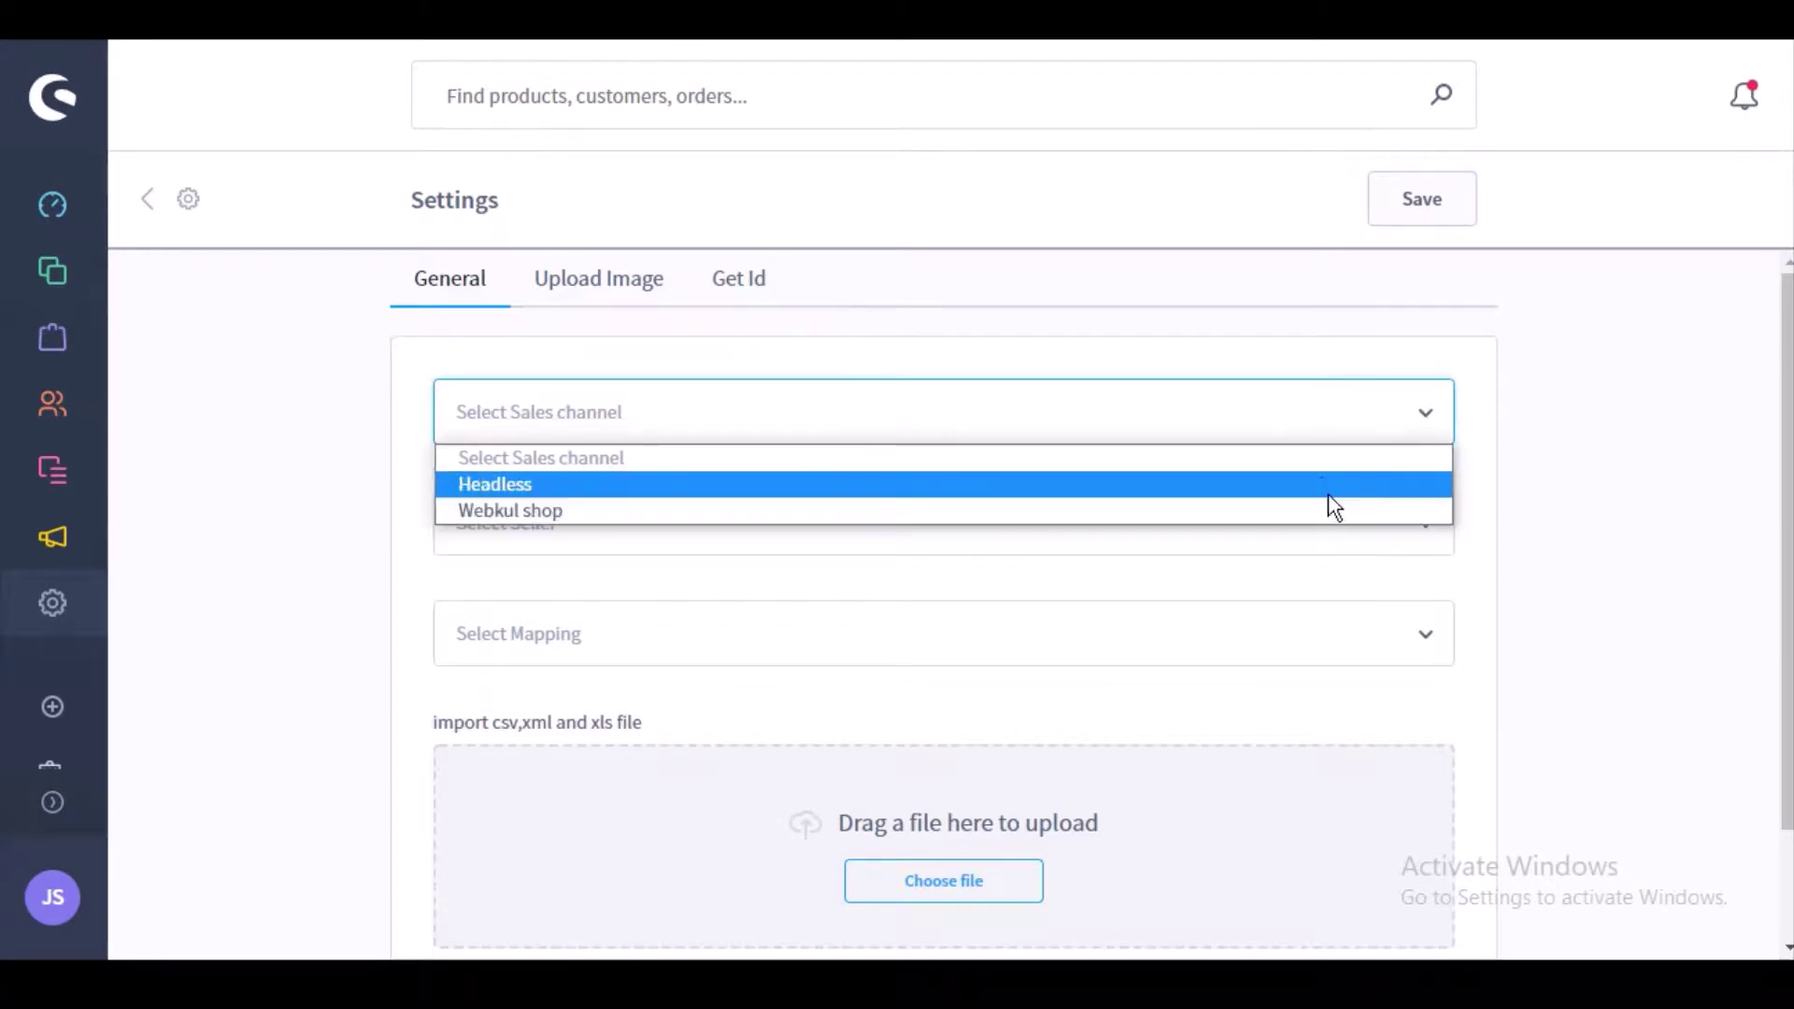
click(1334, 520)
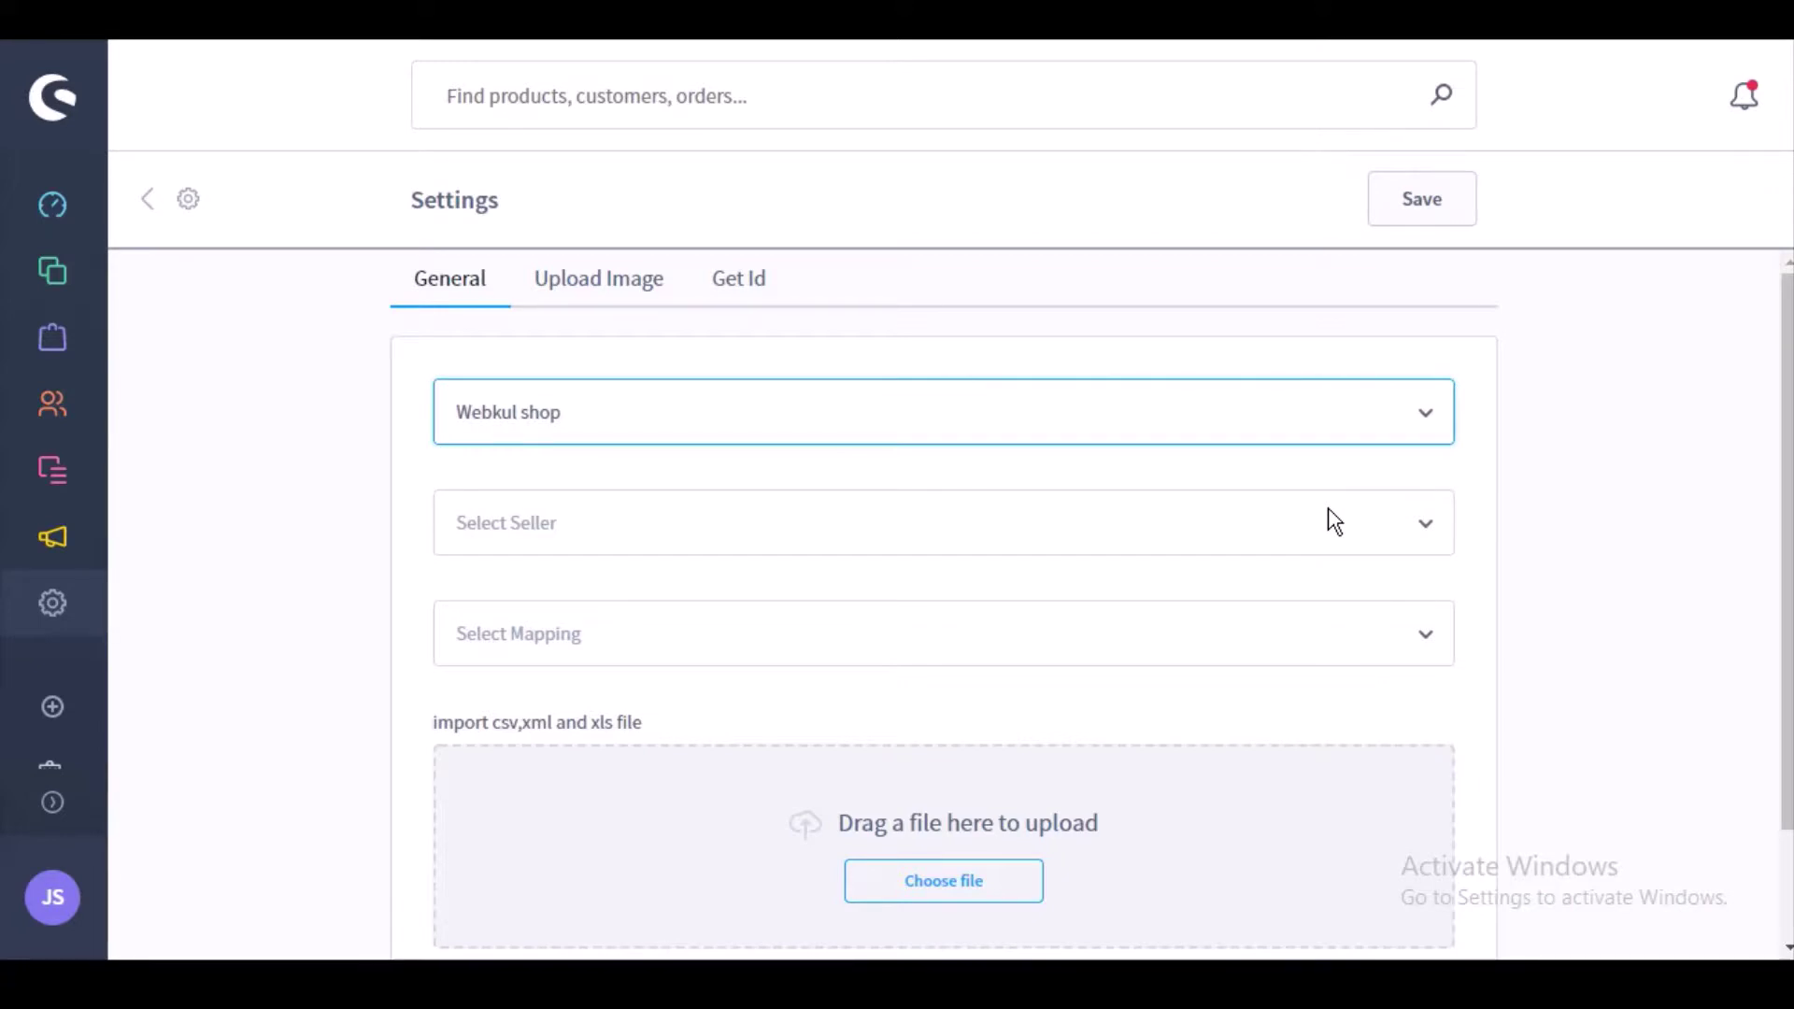
click(1431, 536)
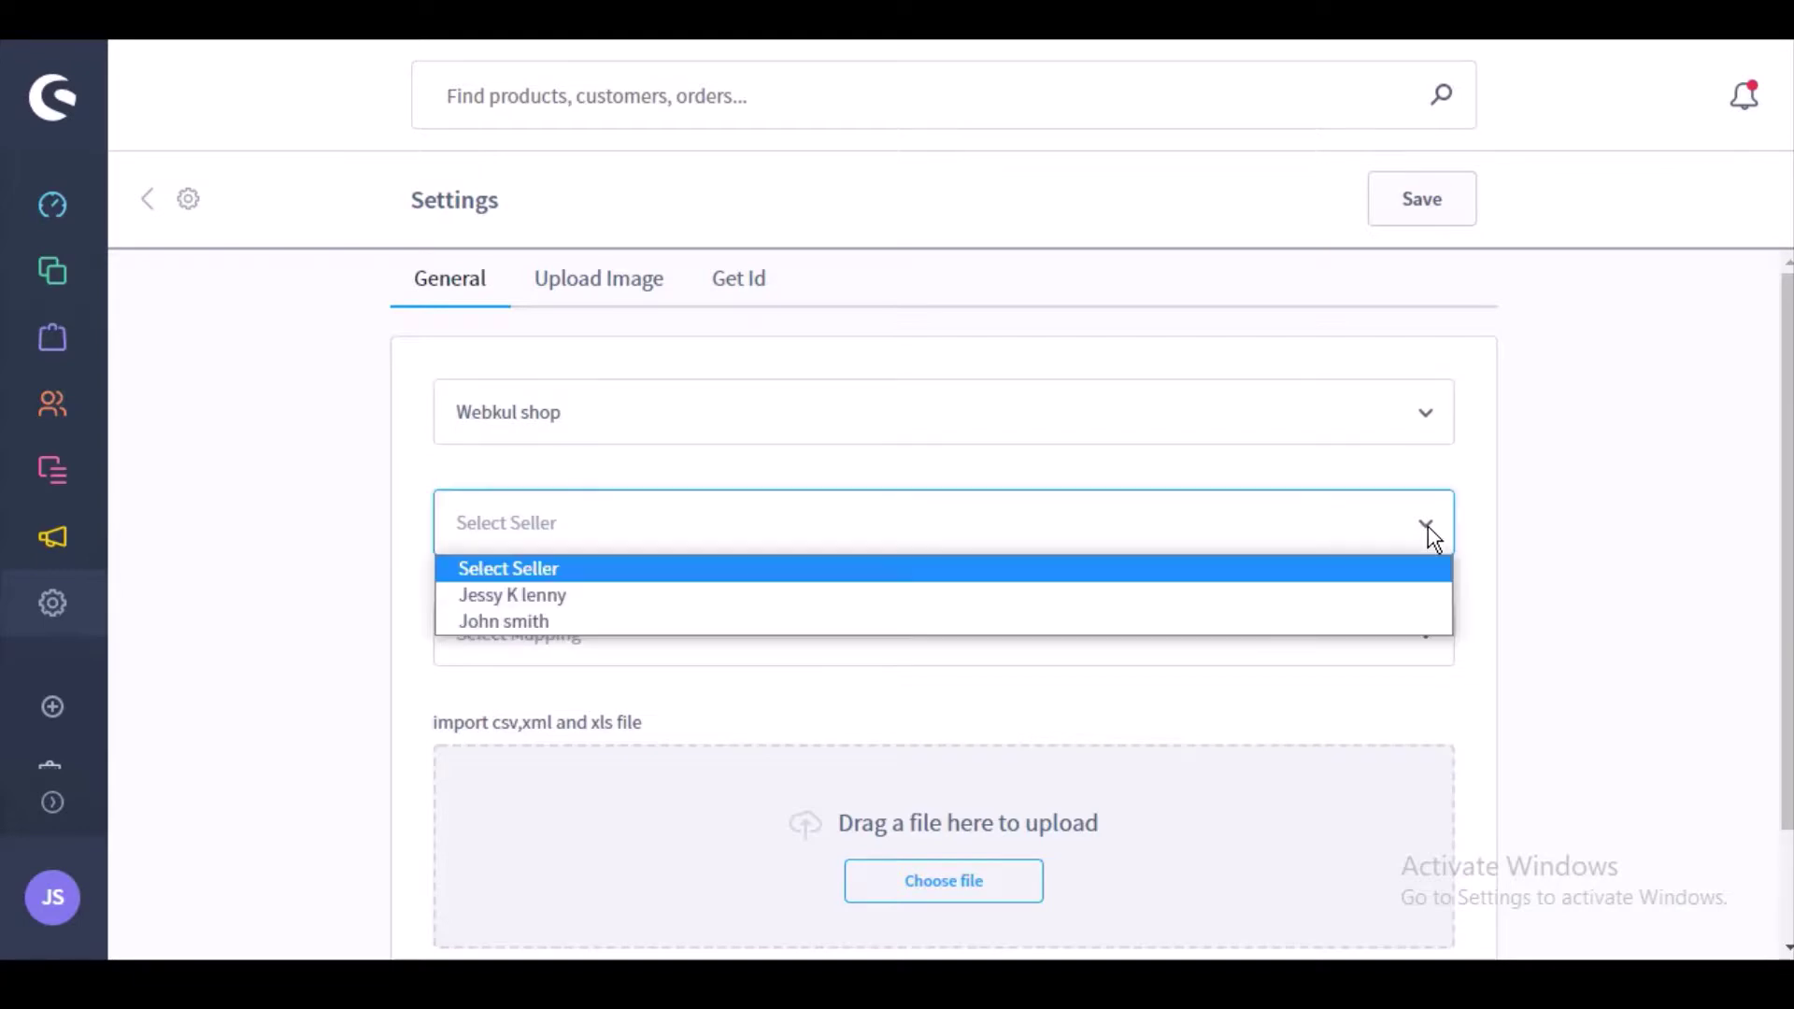
click(1308, 622)
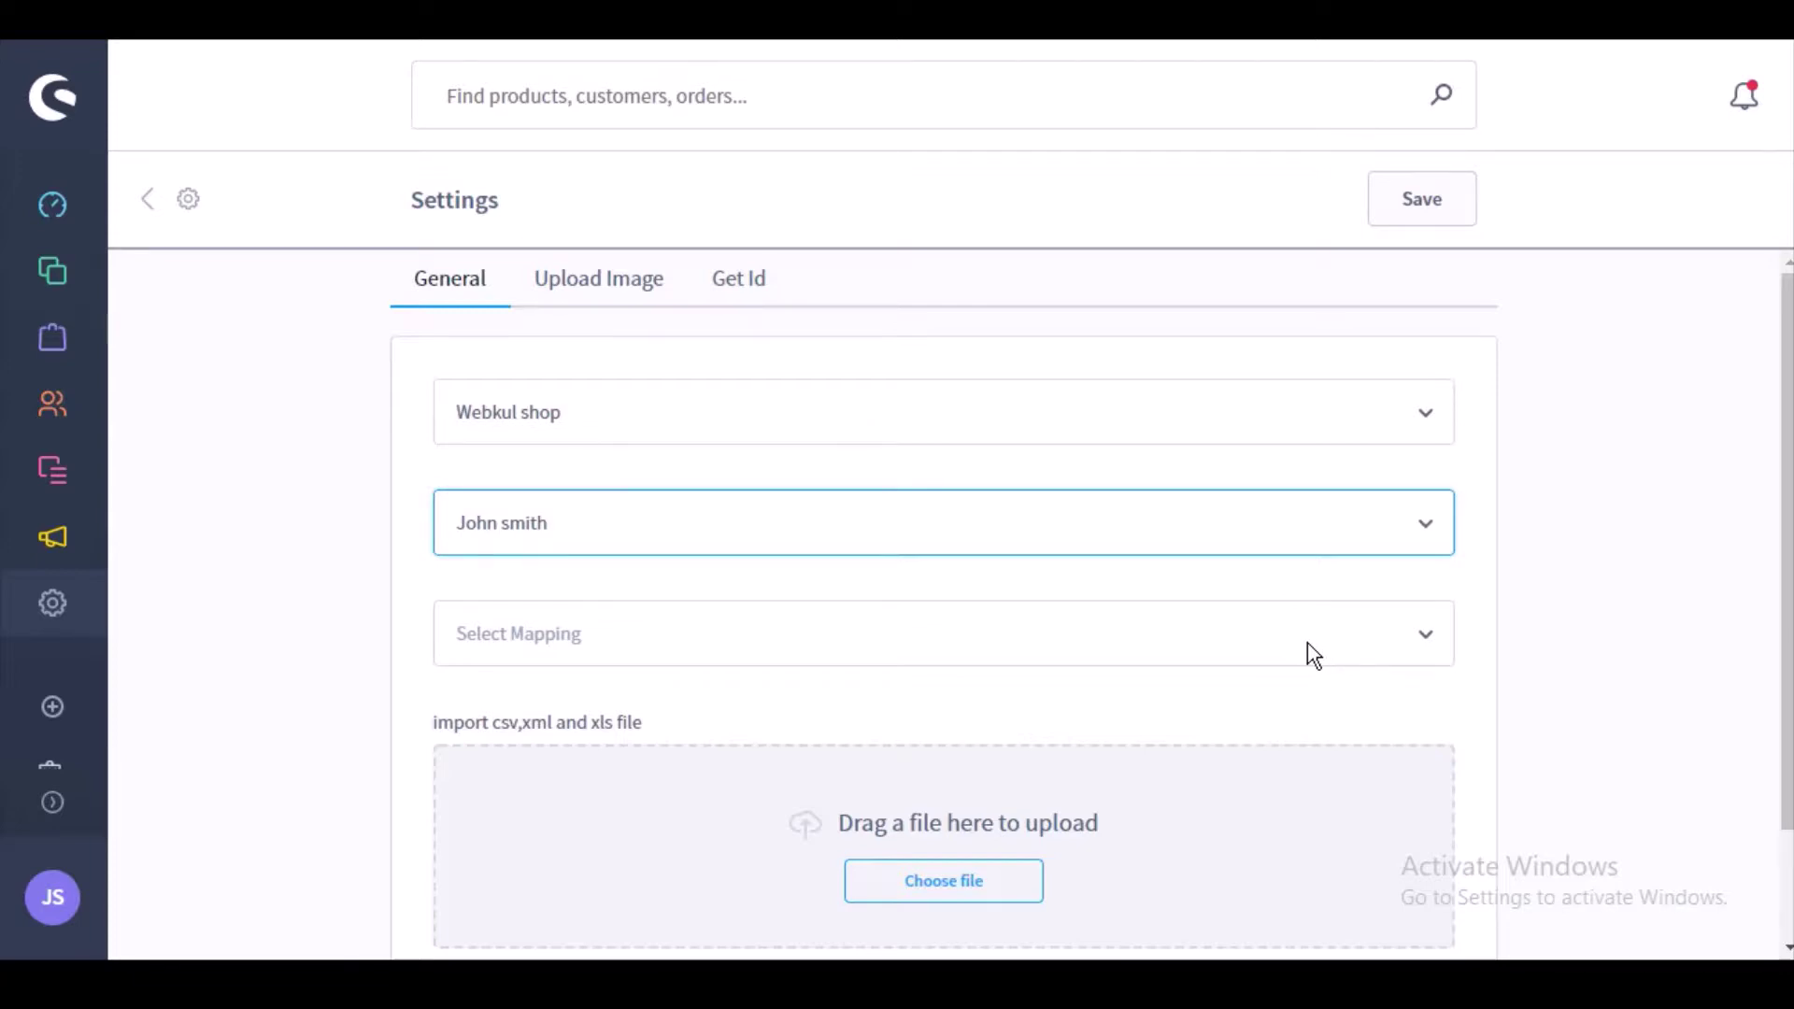
Choose My Products1 as the mapping profile for the seller's bulk upload
click(1423, 643)
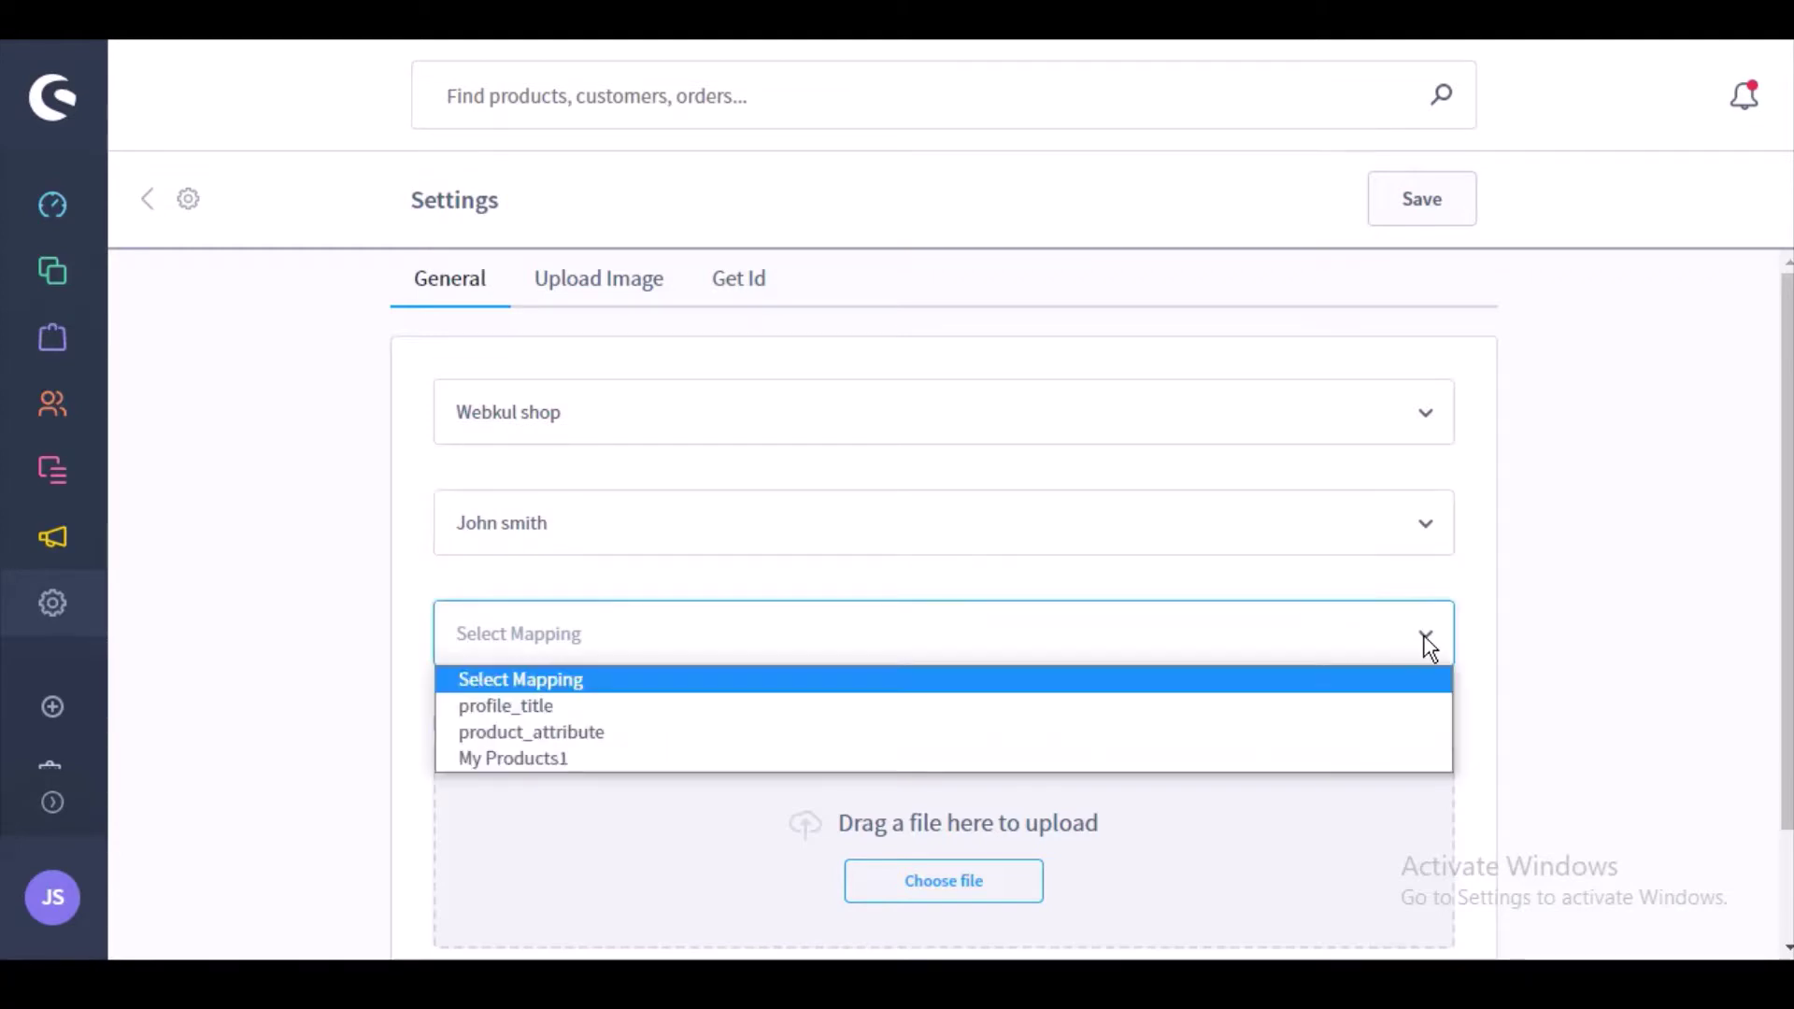
click(1352, 707)
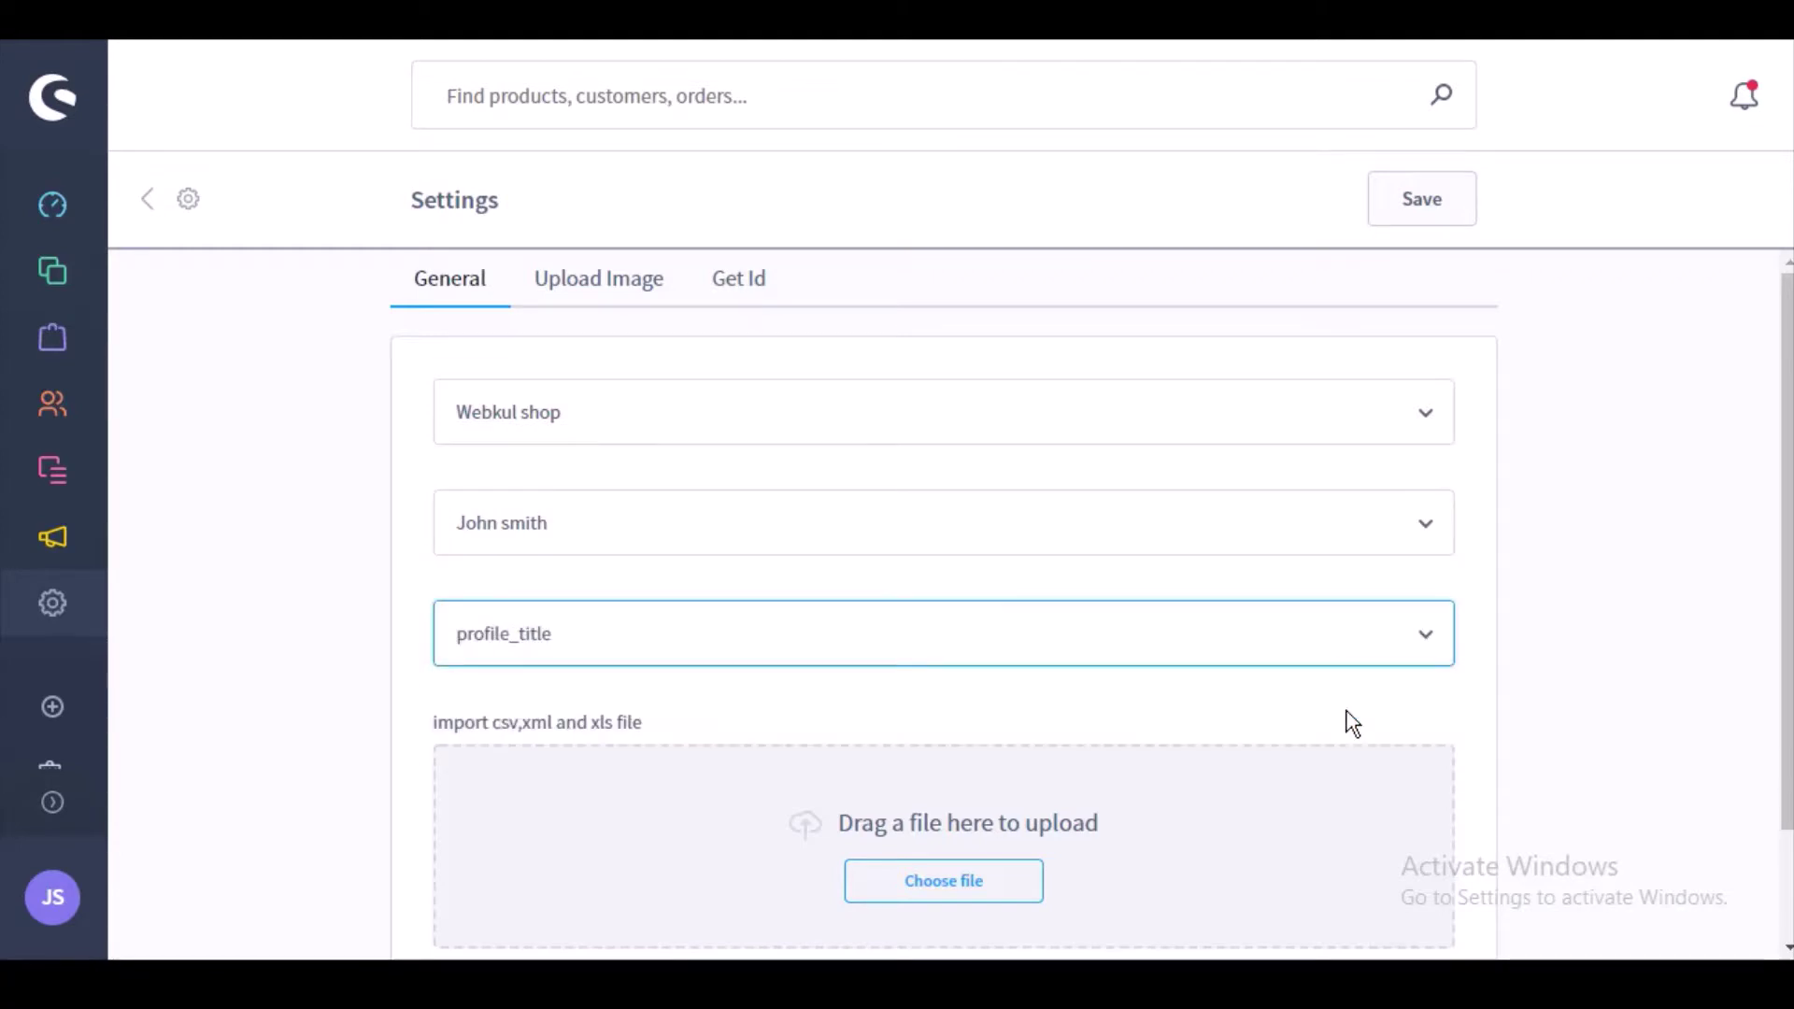
click(1429, 644)
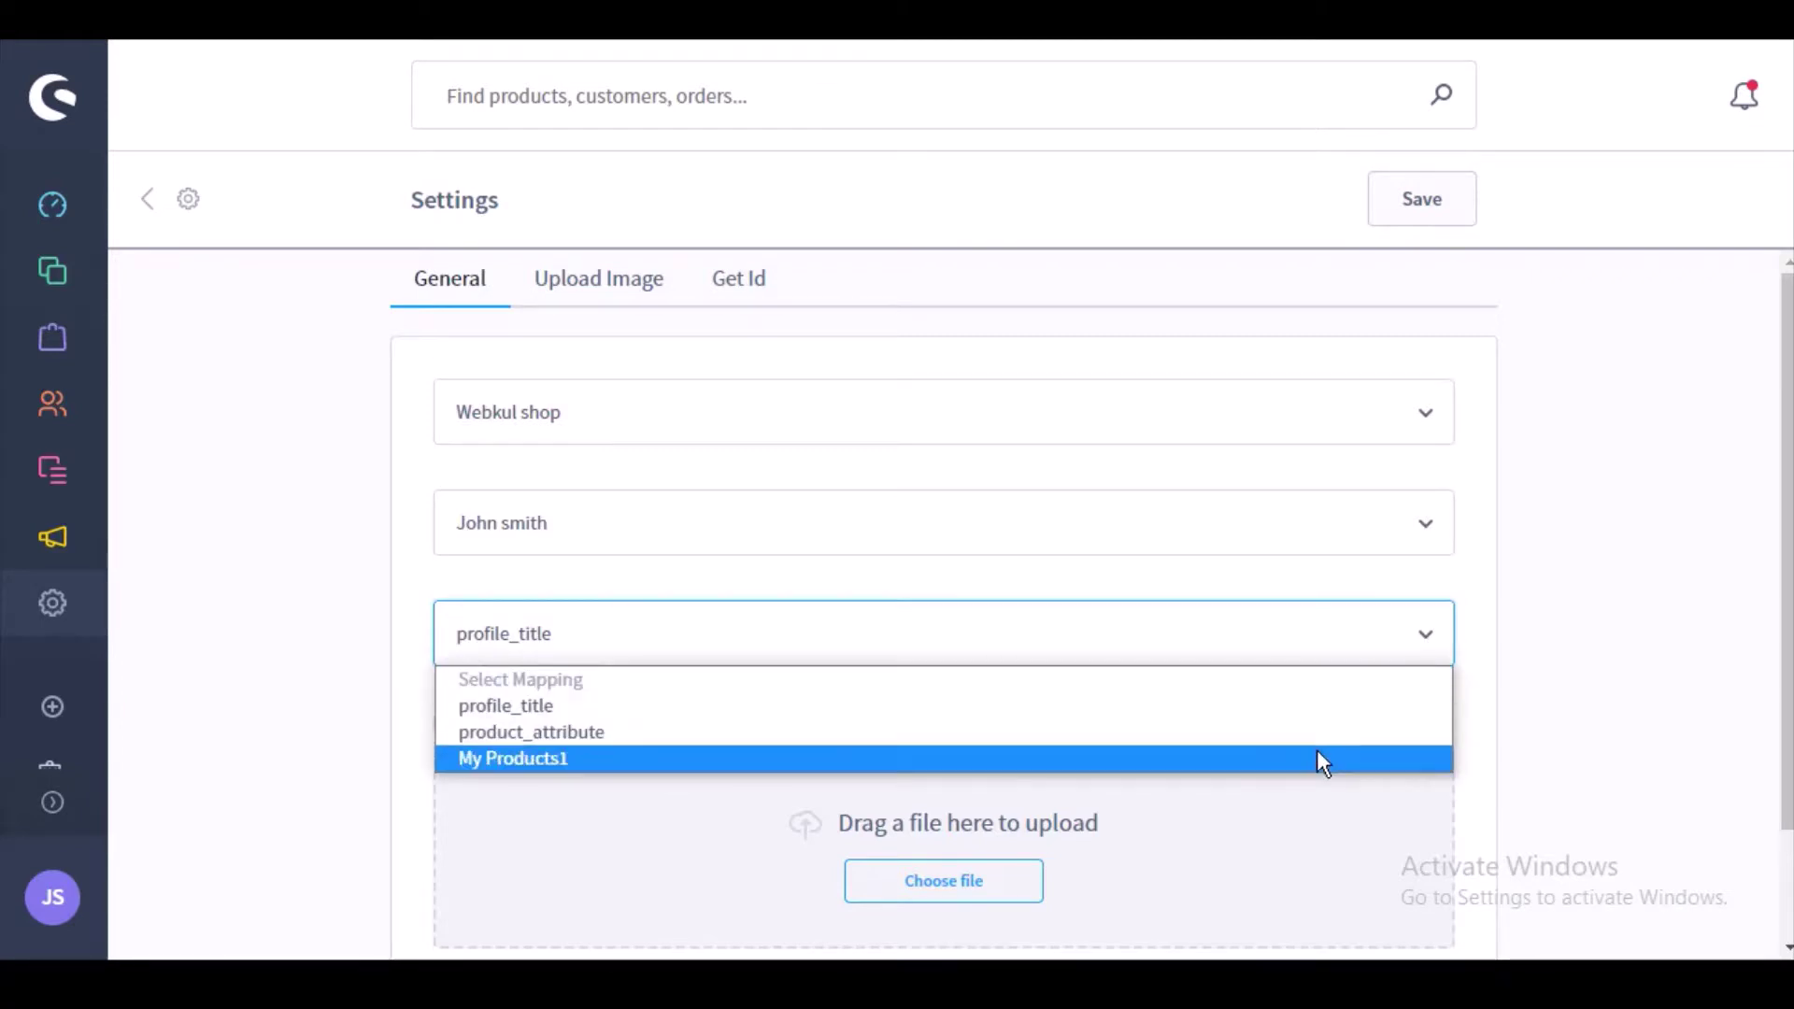
click(1320, 759)
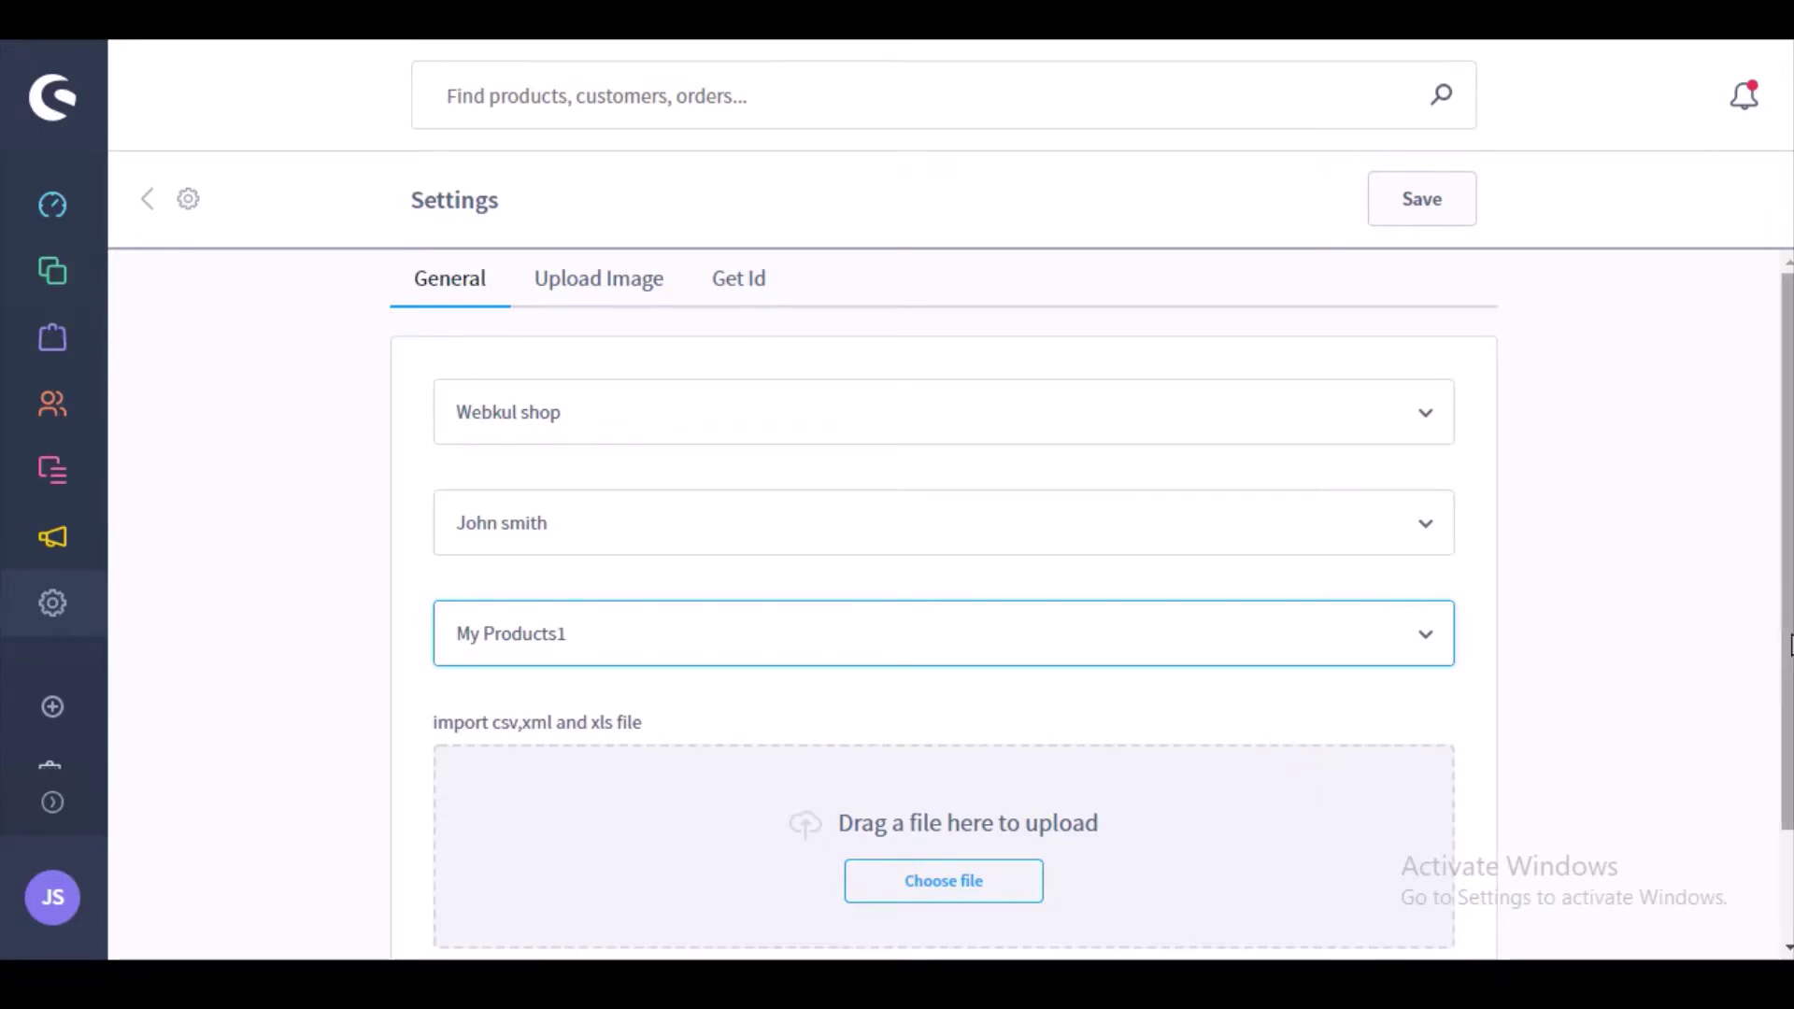
Examine the import area for csv, xml and xls files and the zip file import for product images
scroll(1787, 643, down, 1)
scroll(944, 655, down, 1)
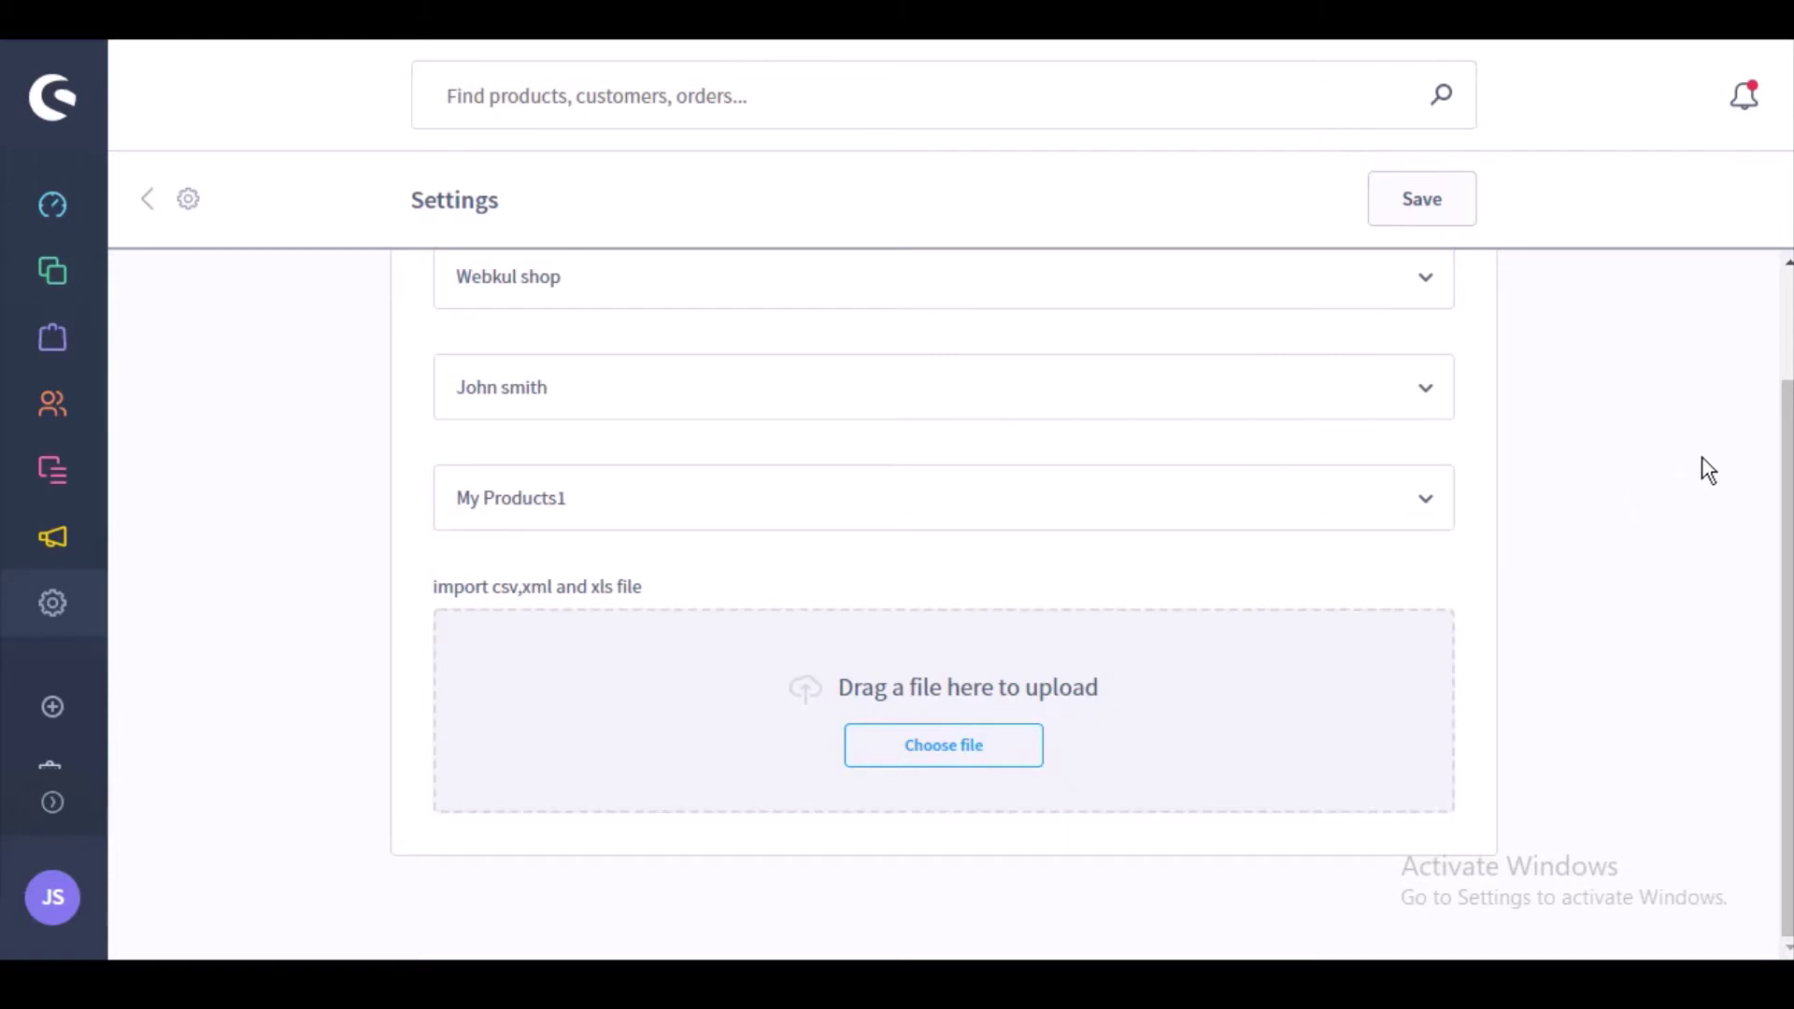
drag(1785, 468, 1781, 298)
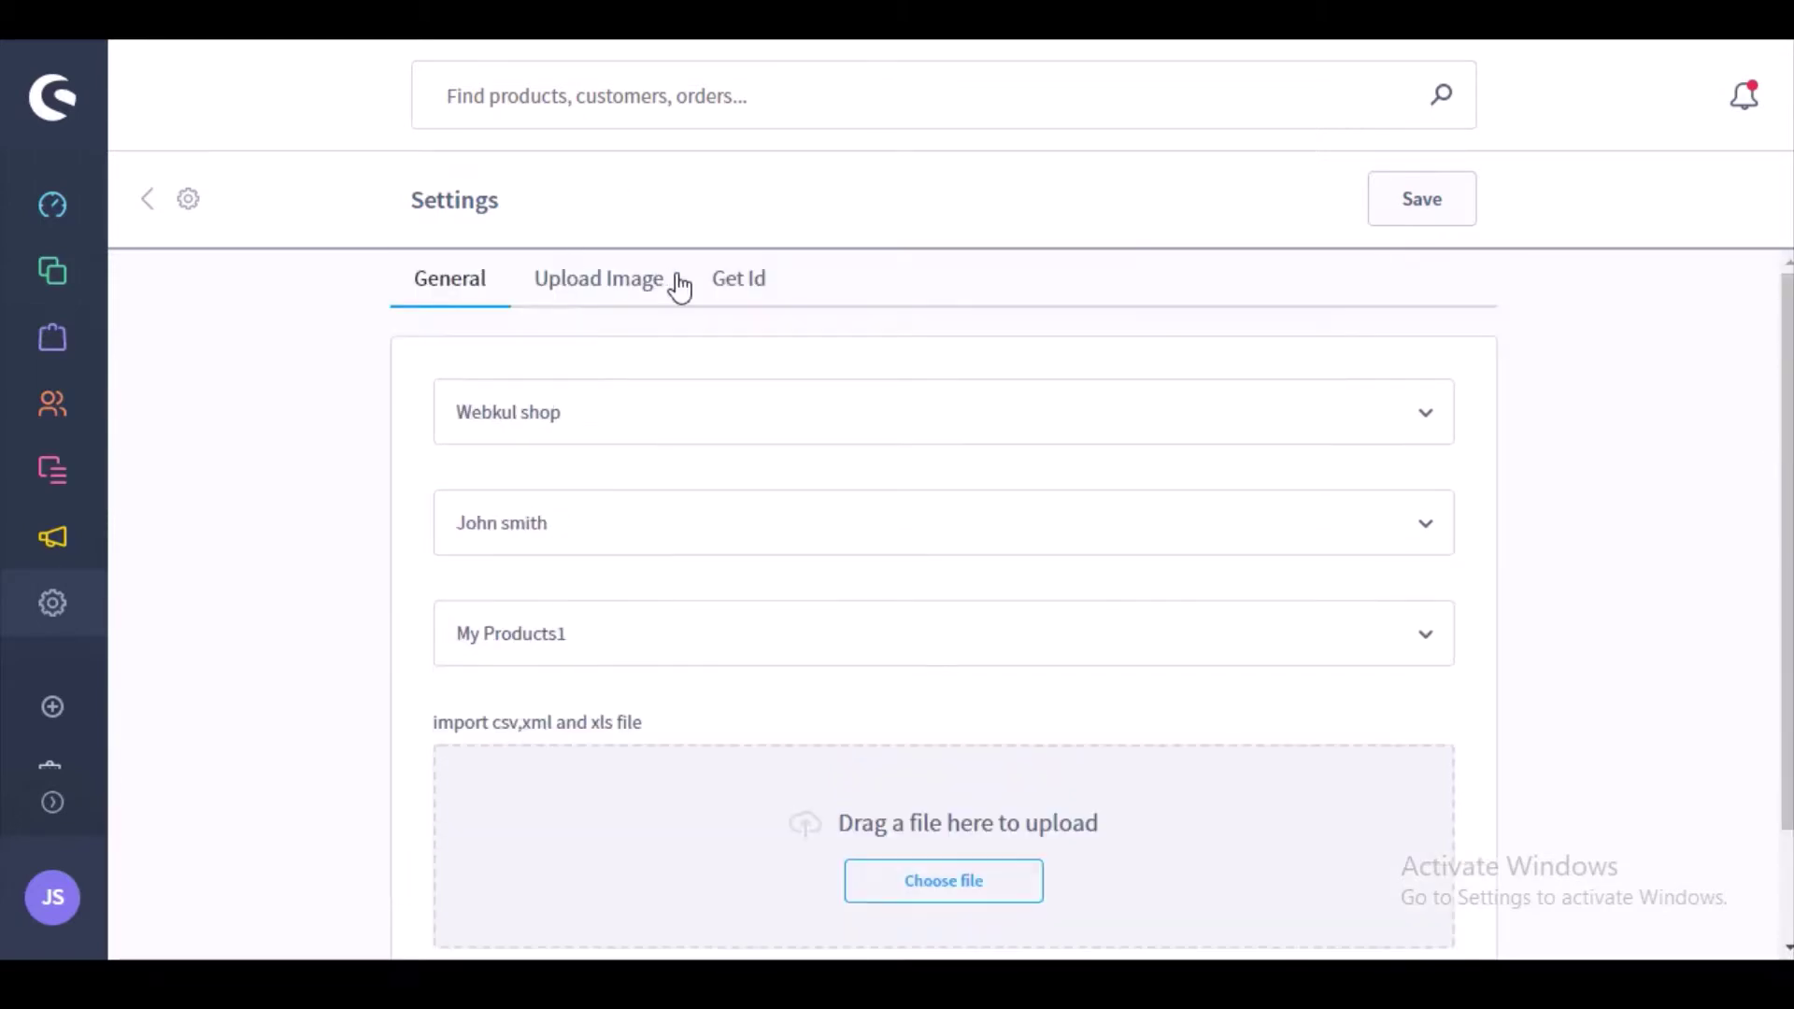
click(601, 292)
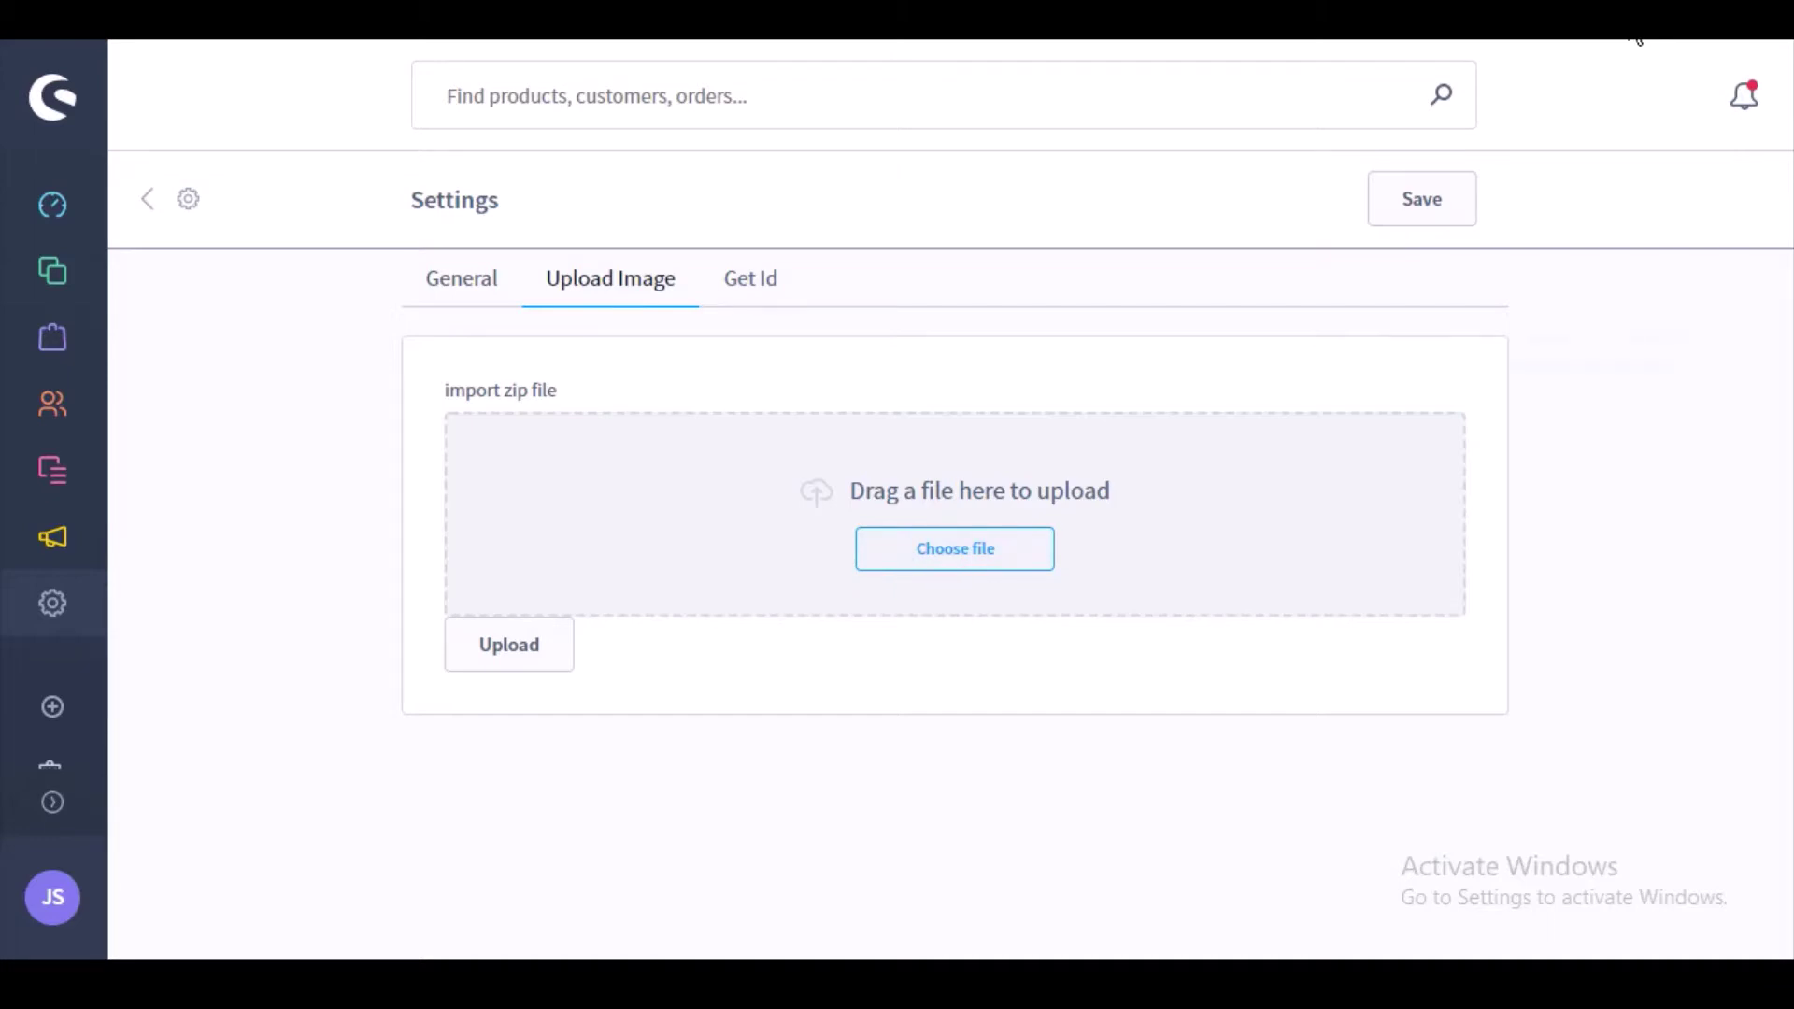
Look up the IDs for the Category attribute in the Get Id section and read through the whole list
click(756, 297)
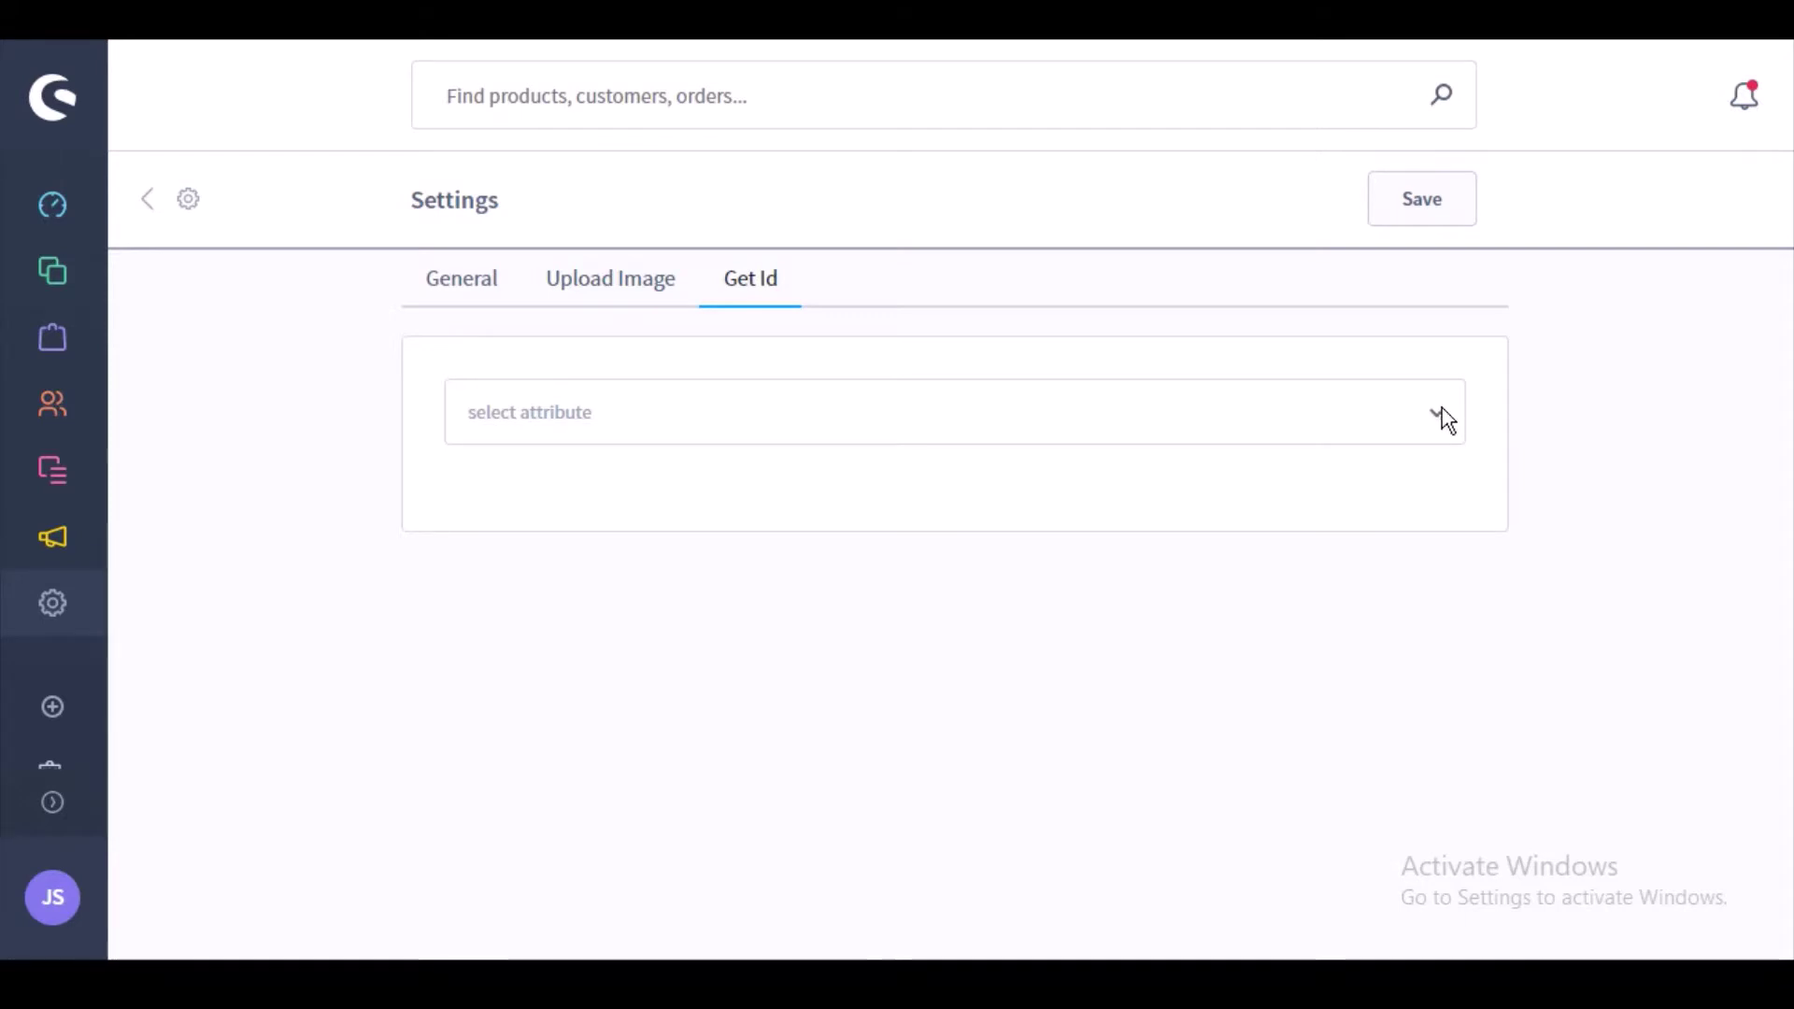
click(1437, 417)
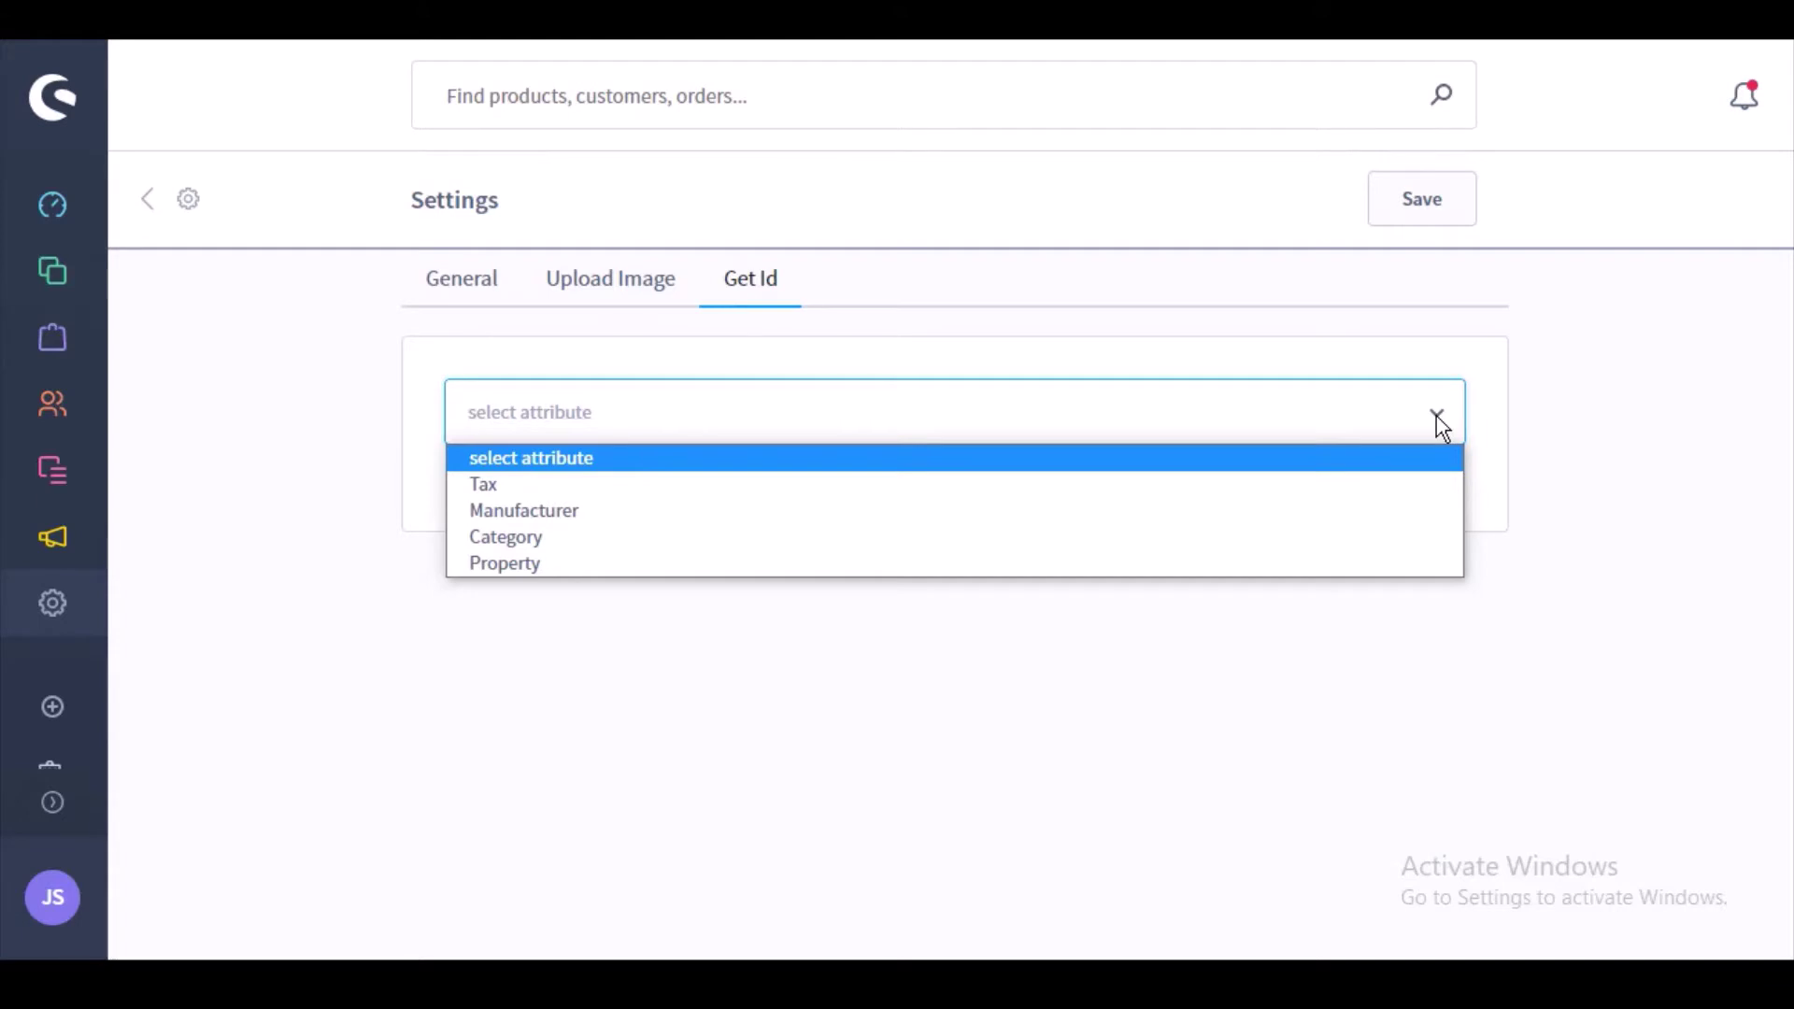
click(1056, 545)
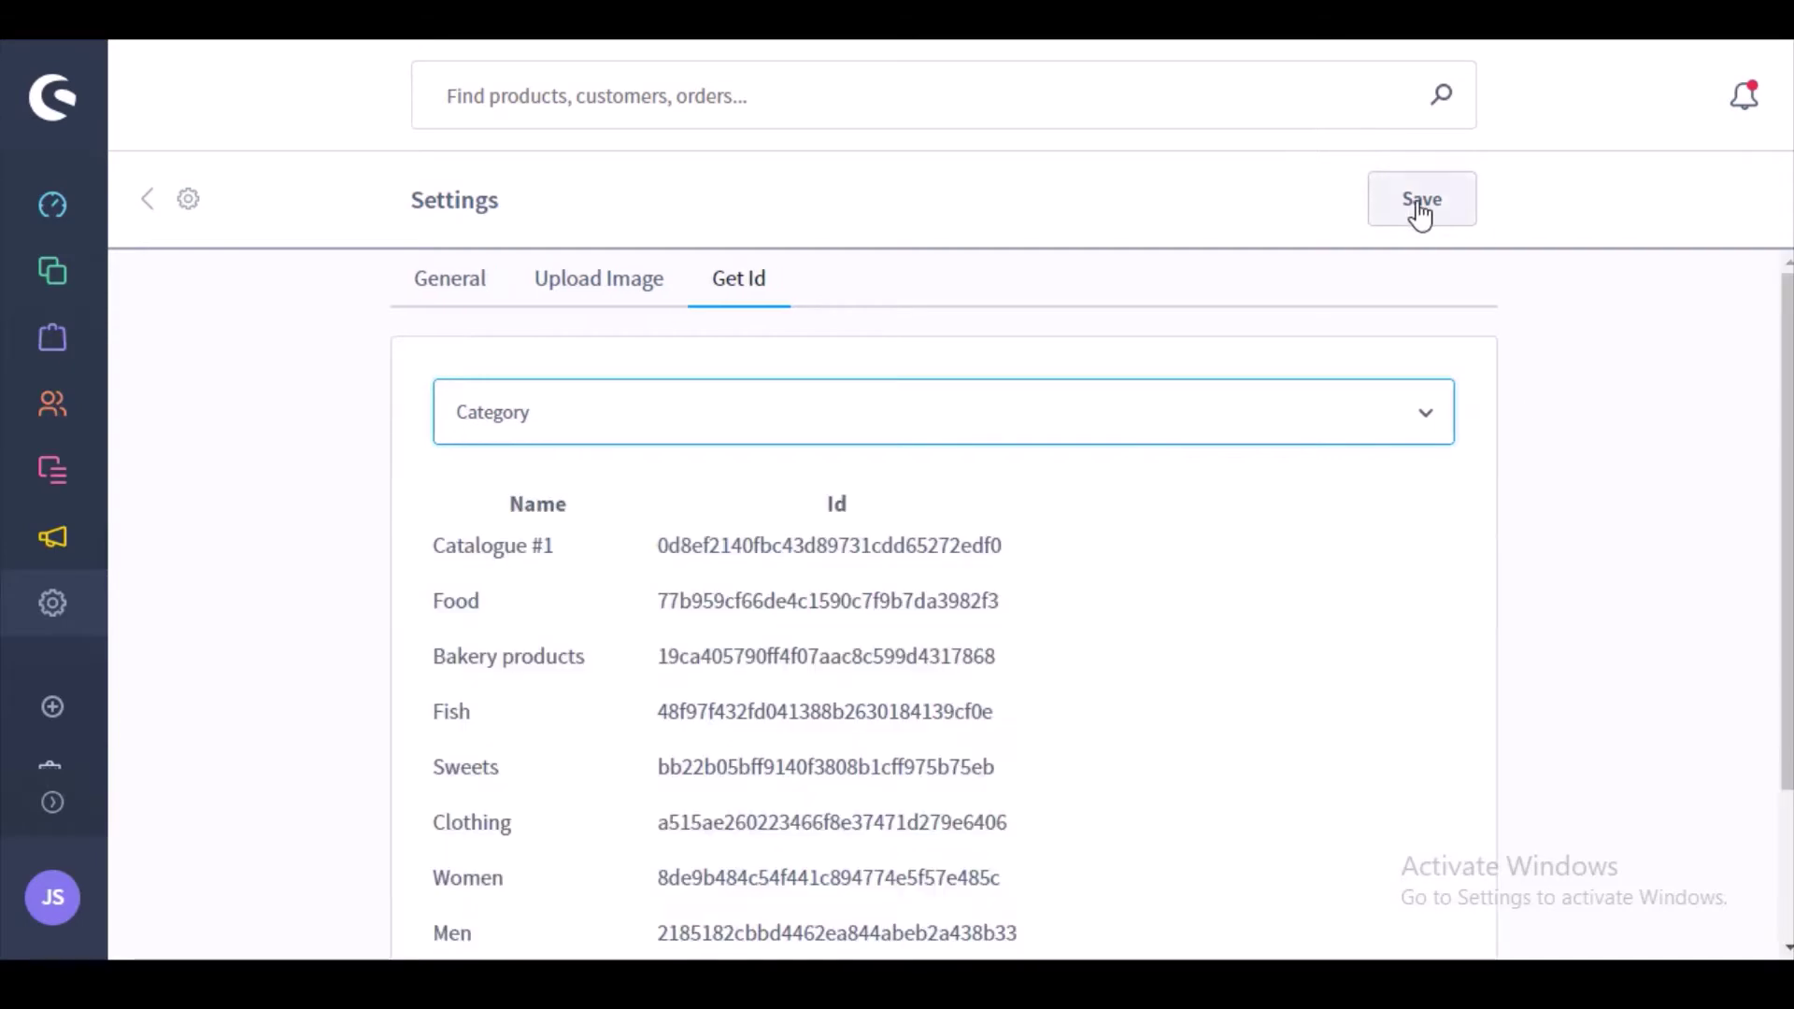
scroll(1774, 389, down, 2)
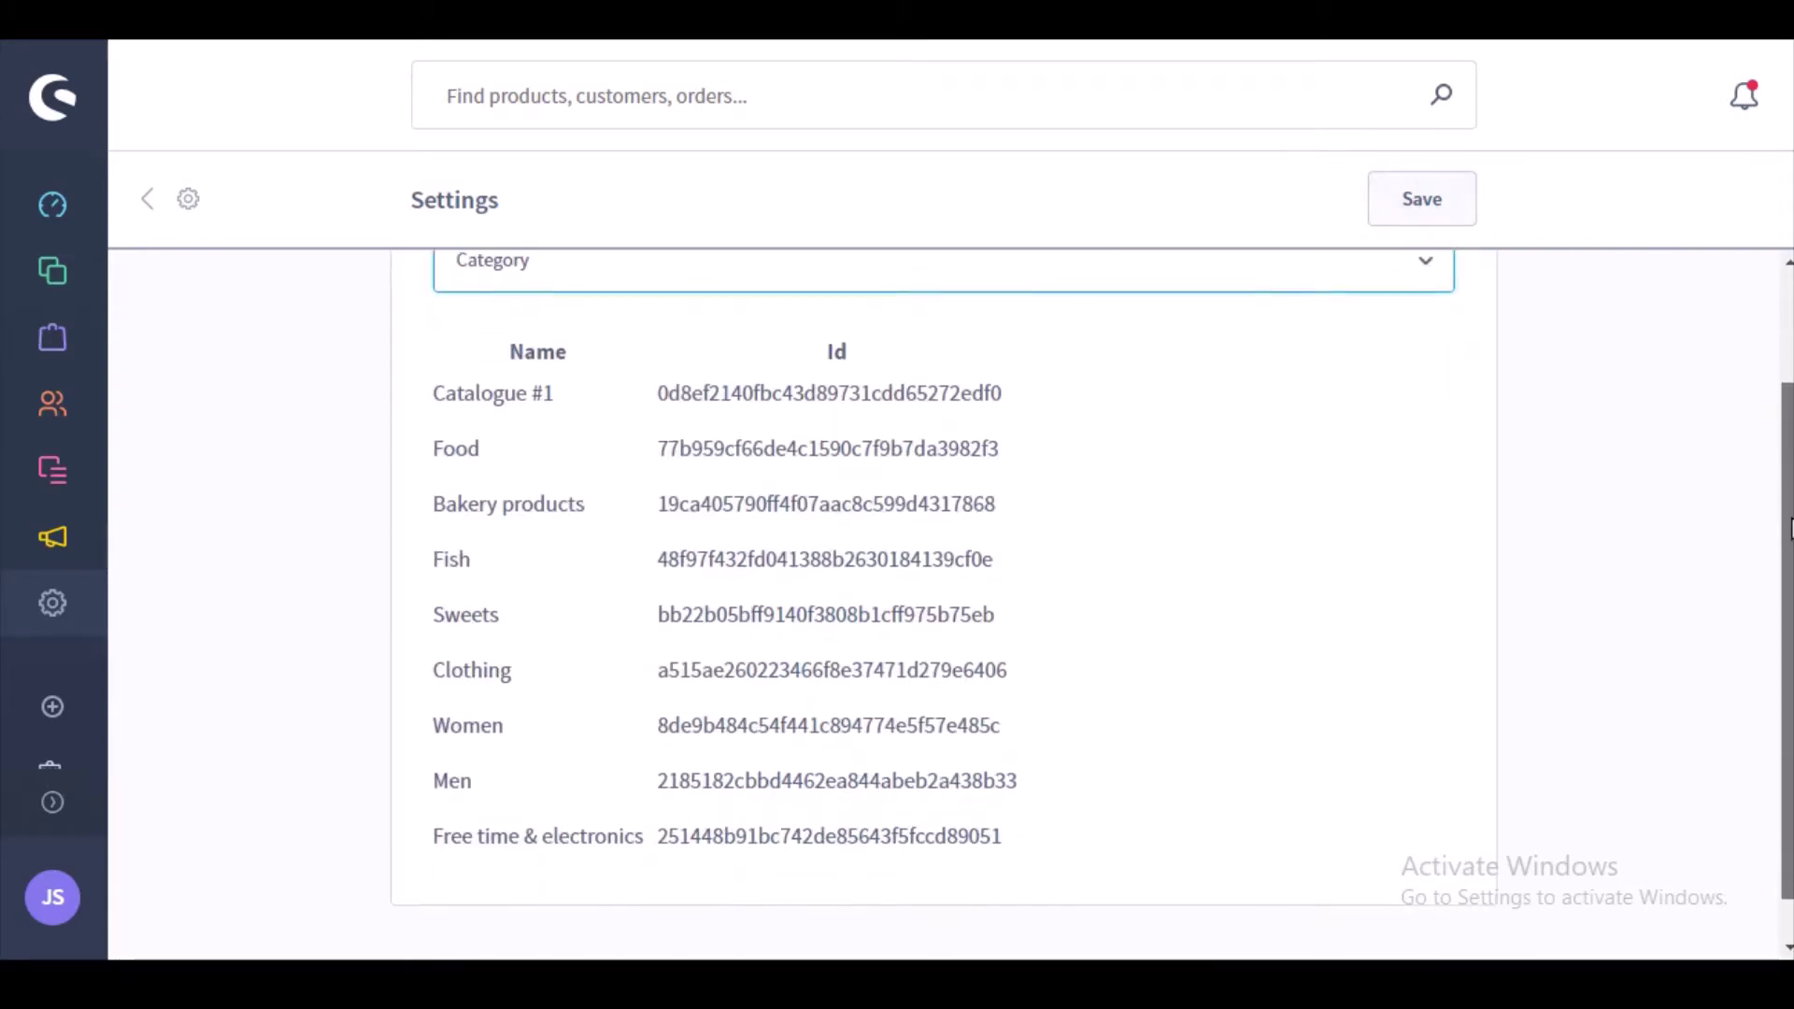
scroll(1774, 389, up, 1)
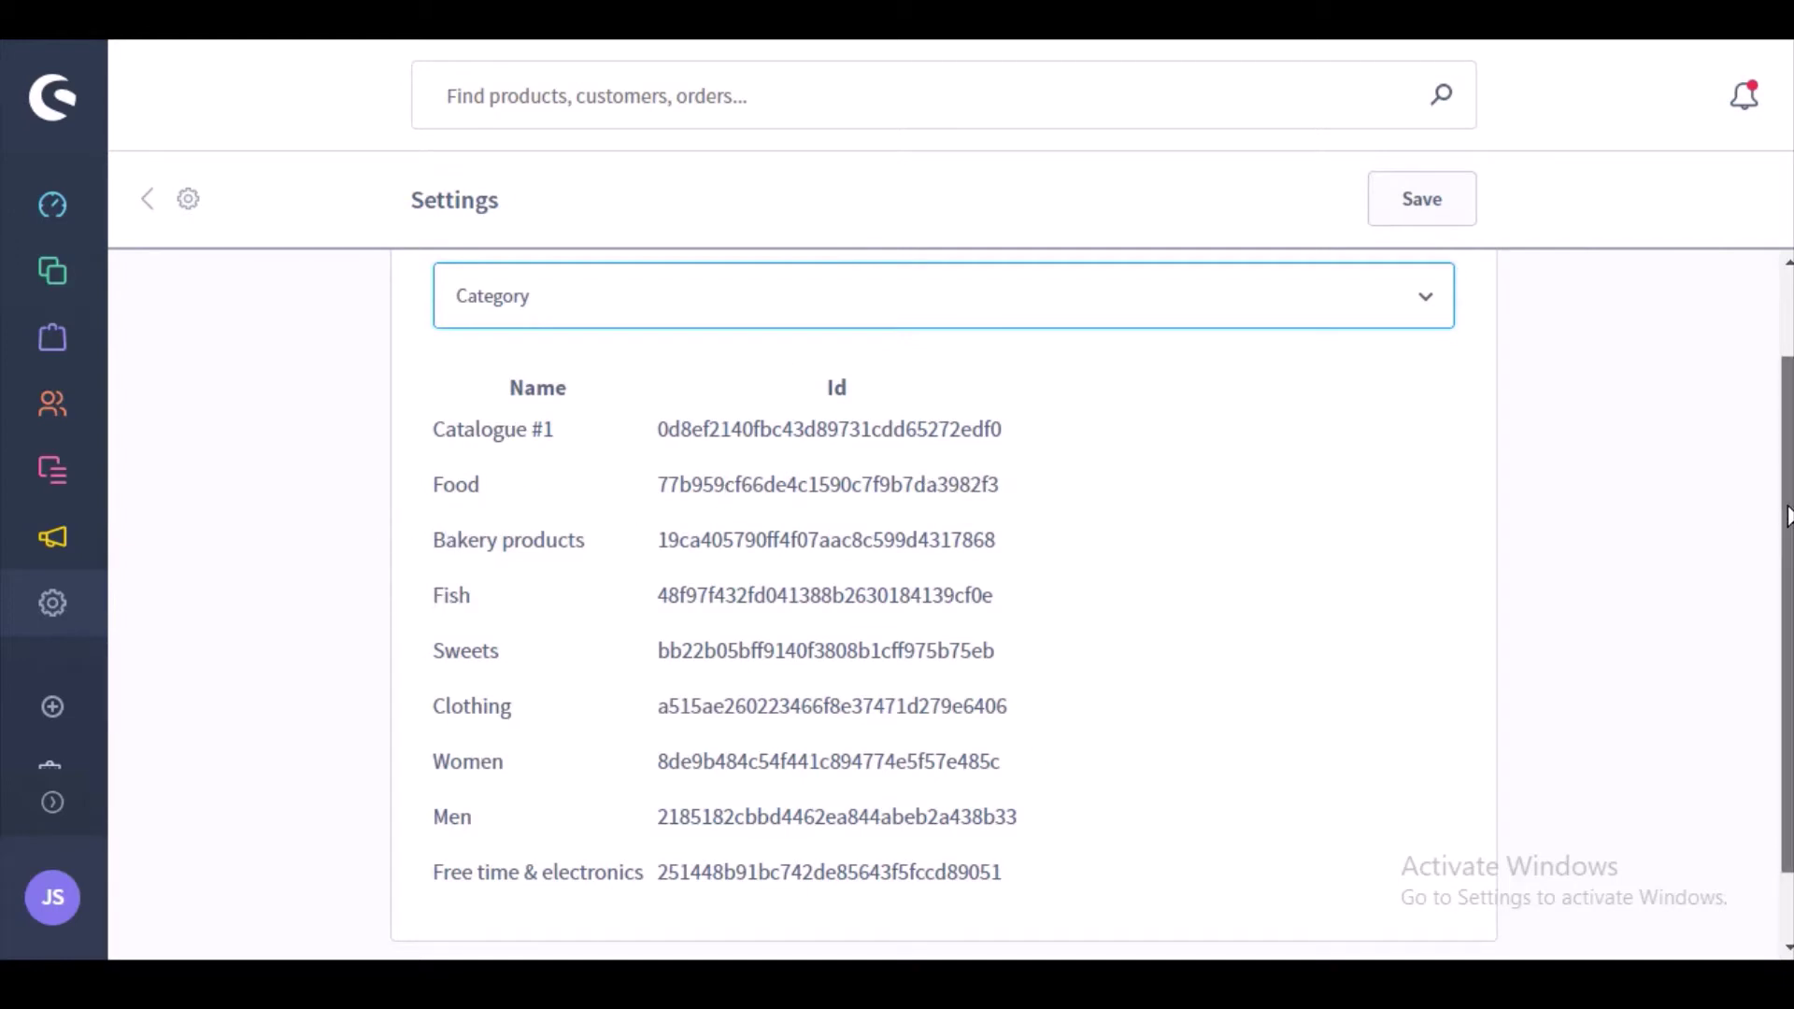
scroll(1779, 432, up, 1)
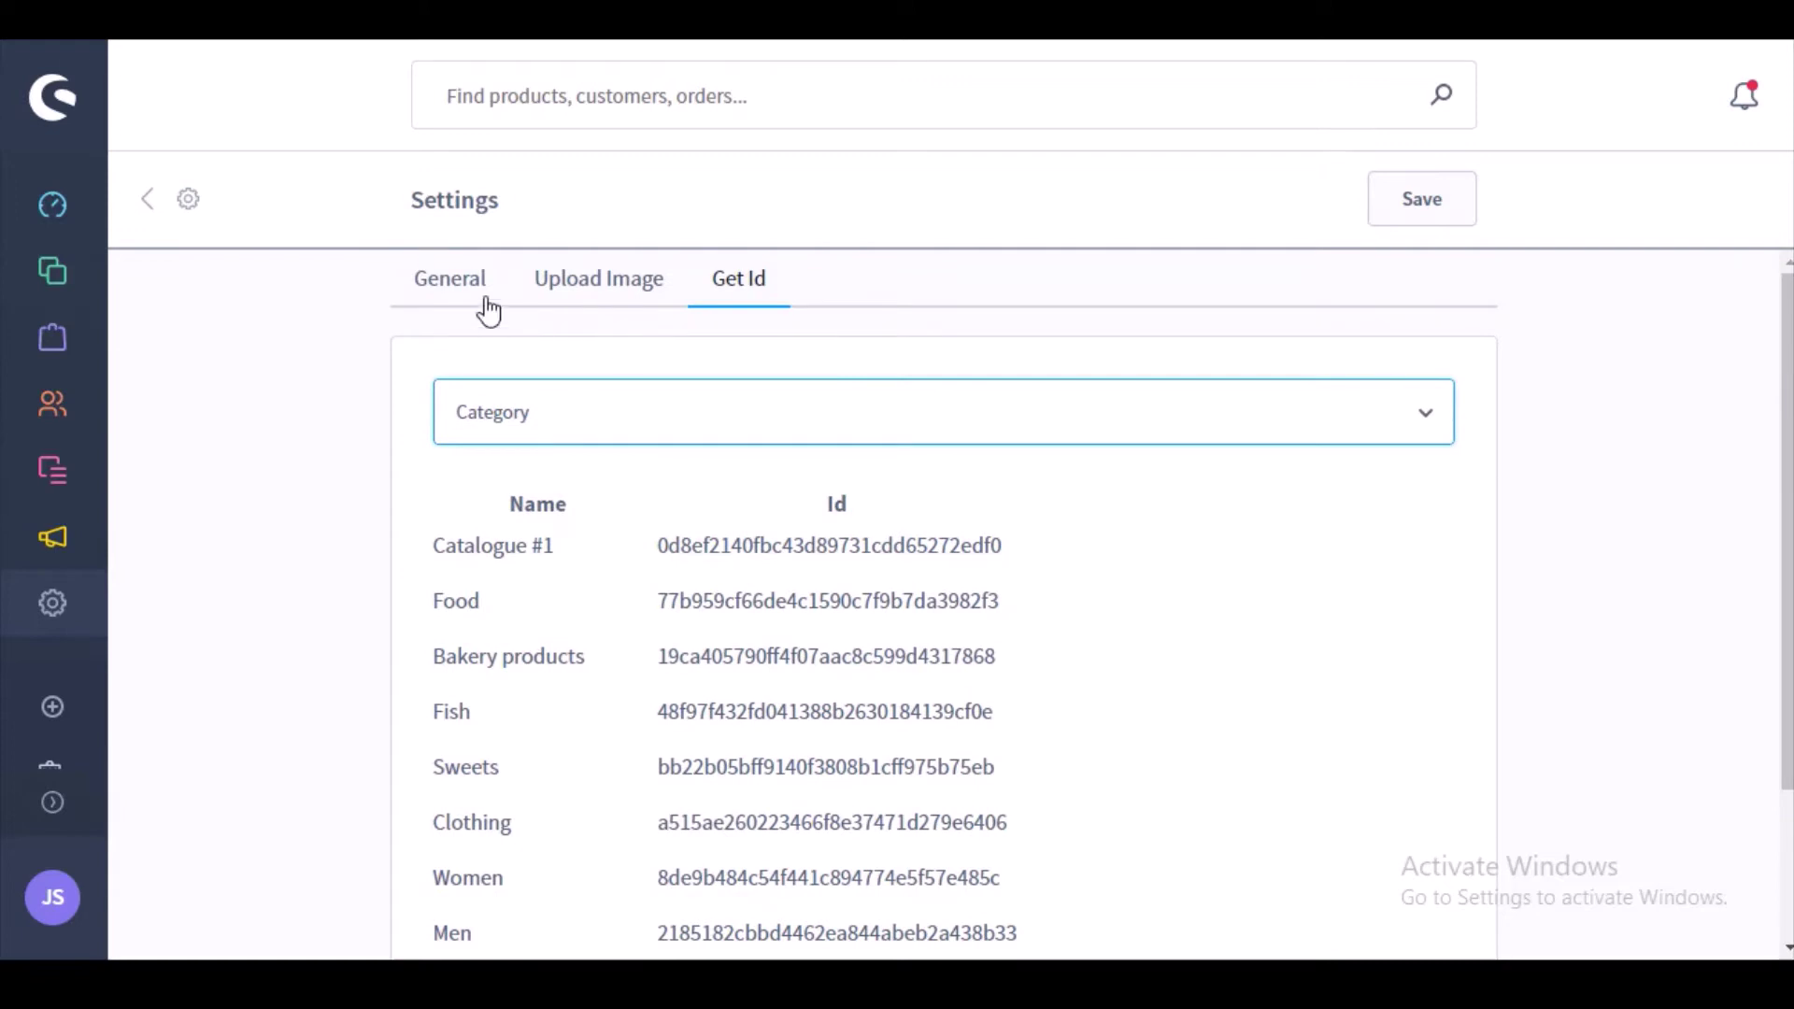
click(837, 345)
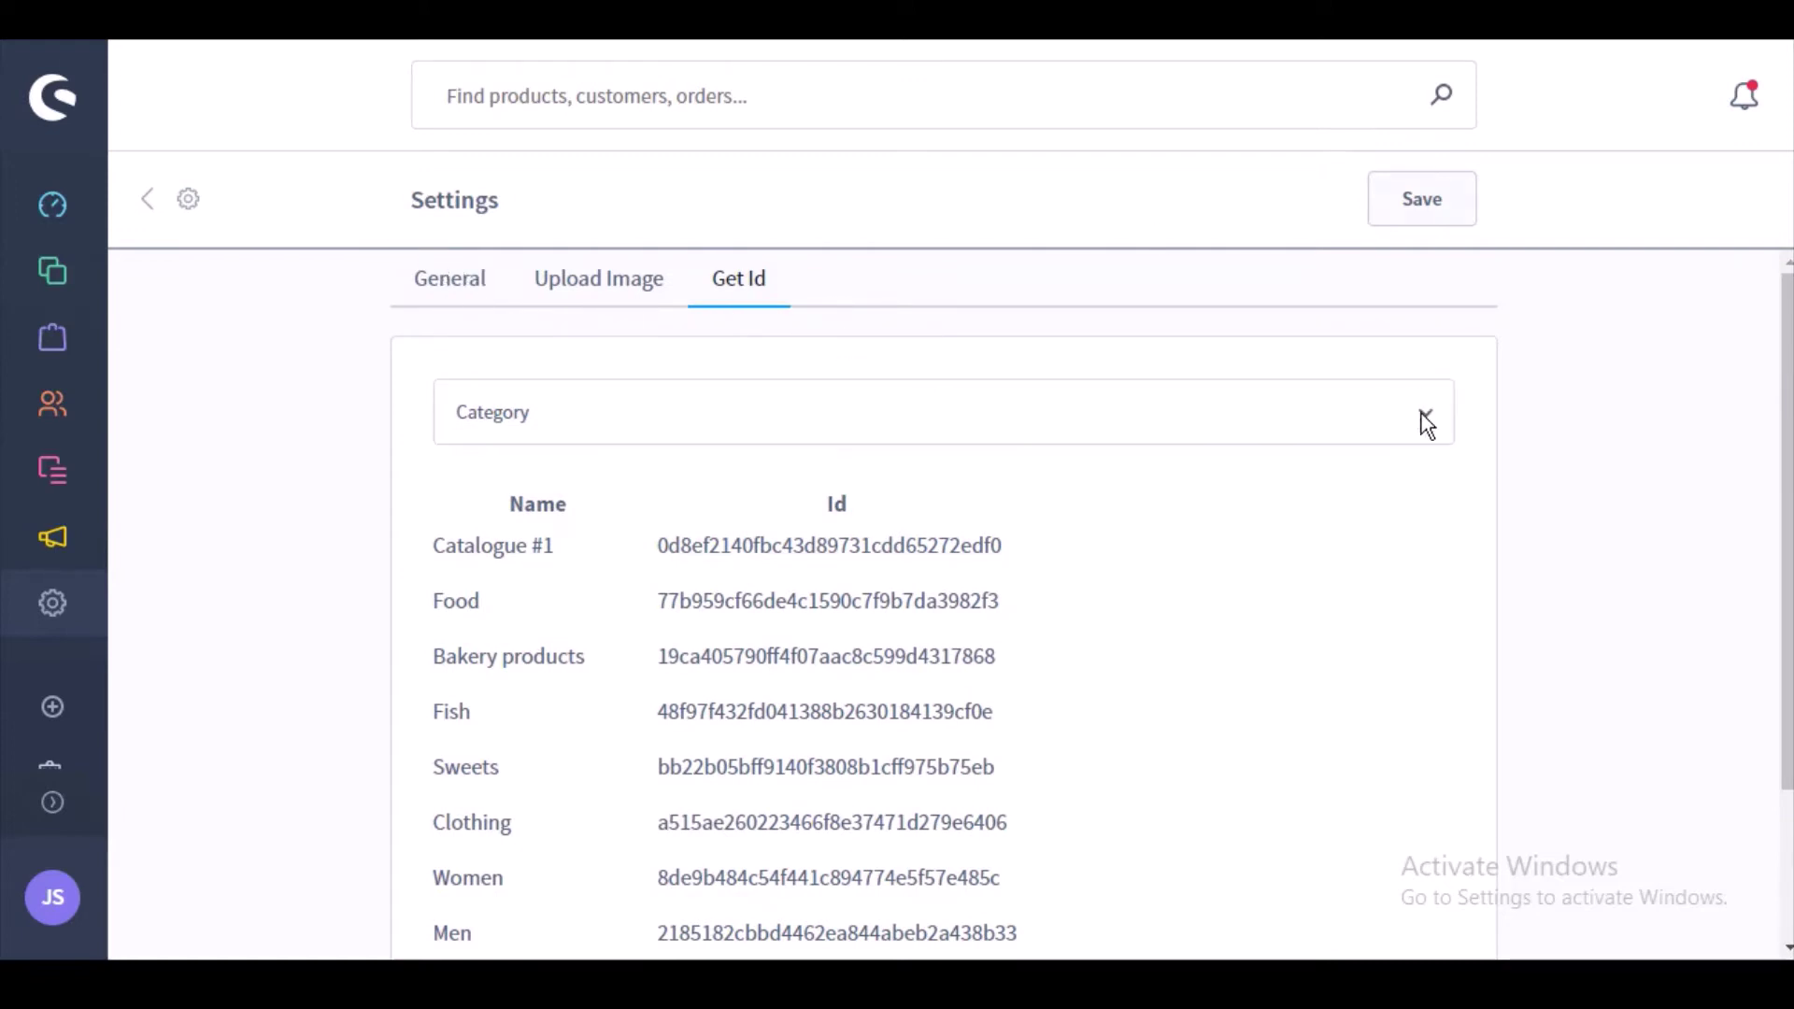
Switch the ID lookup to the Manufacturer attribute and check the manufacturer IDs
click(1428, 426)
click(1107, 518)
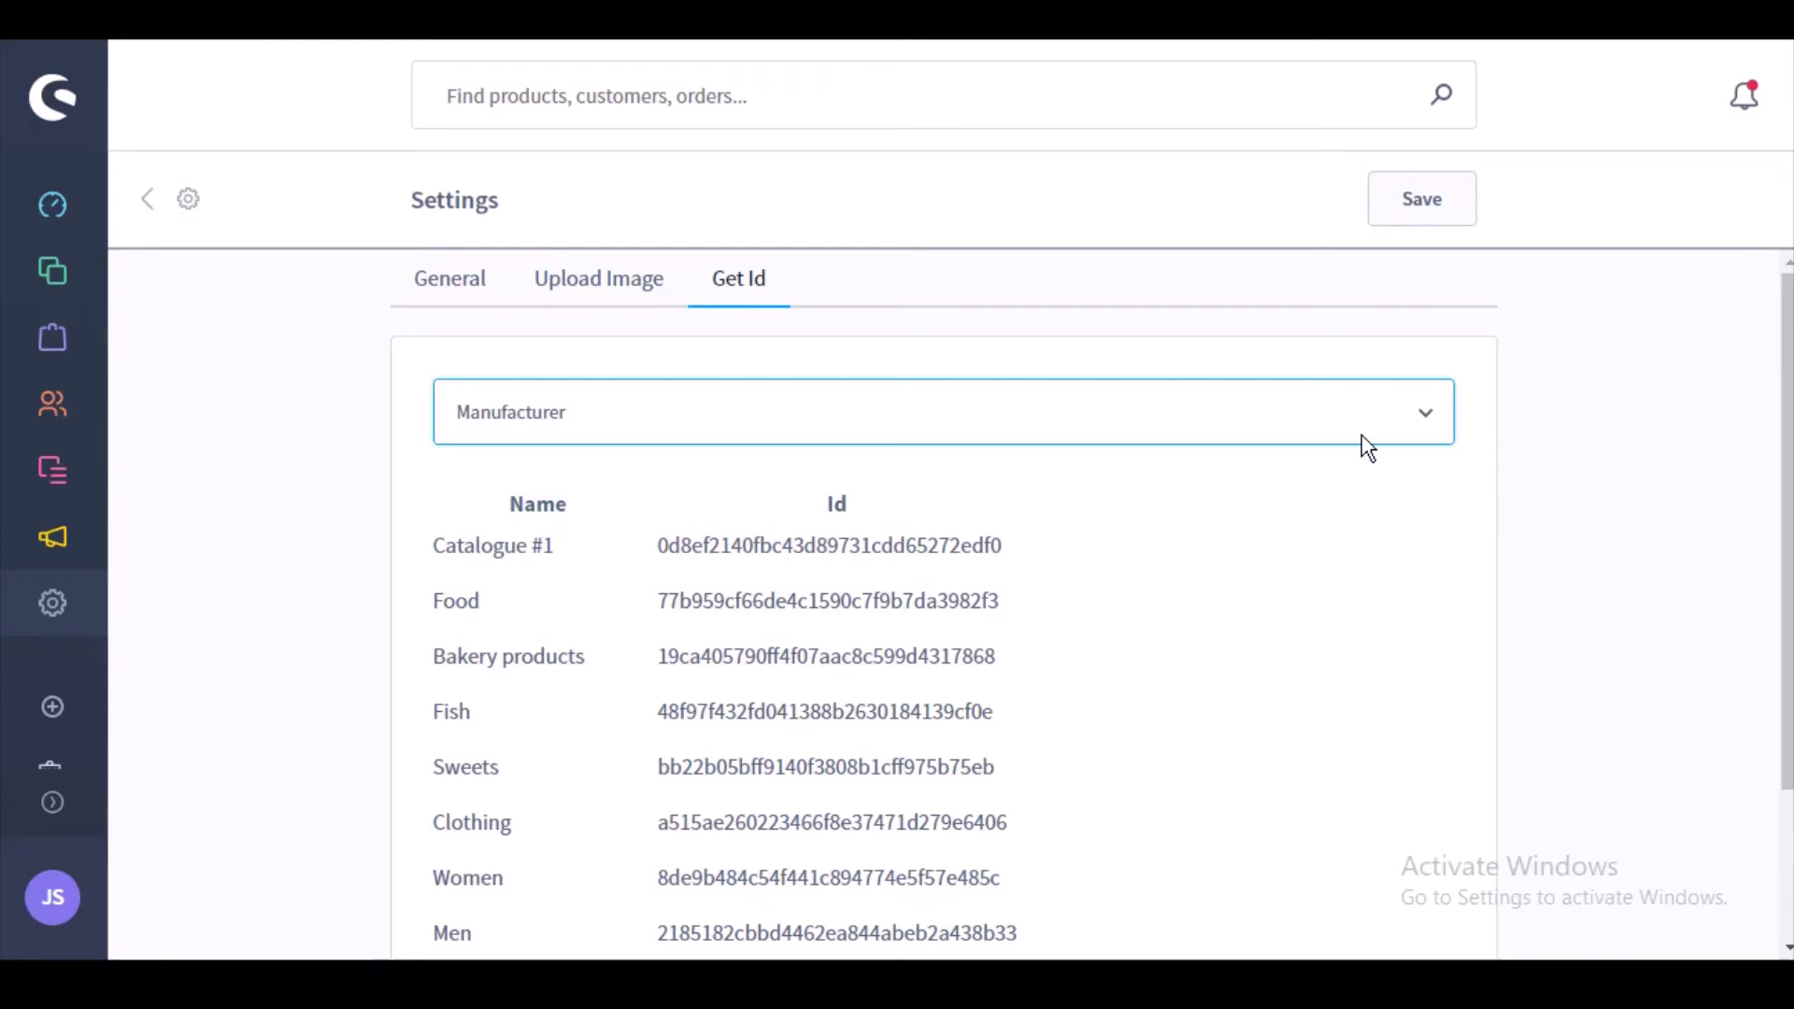
click(1421, 428)
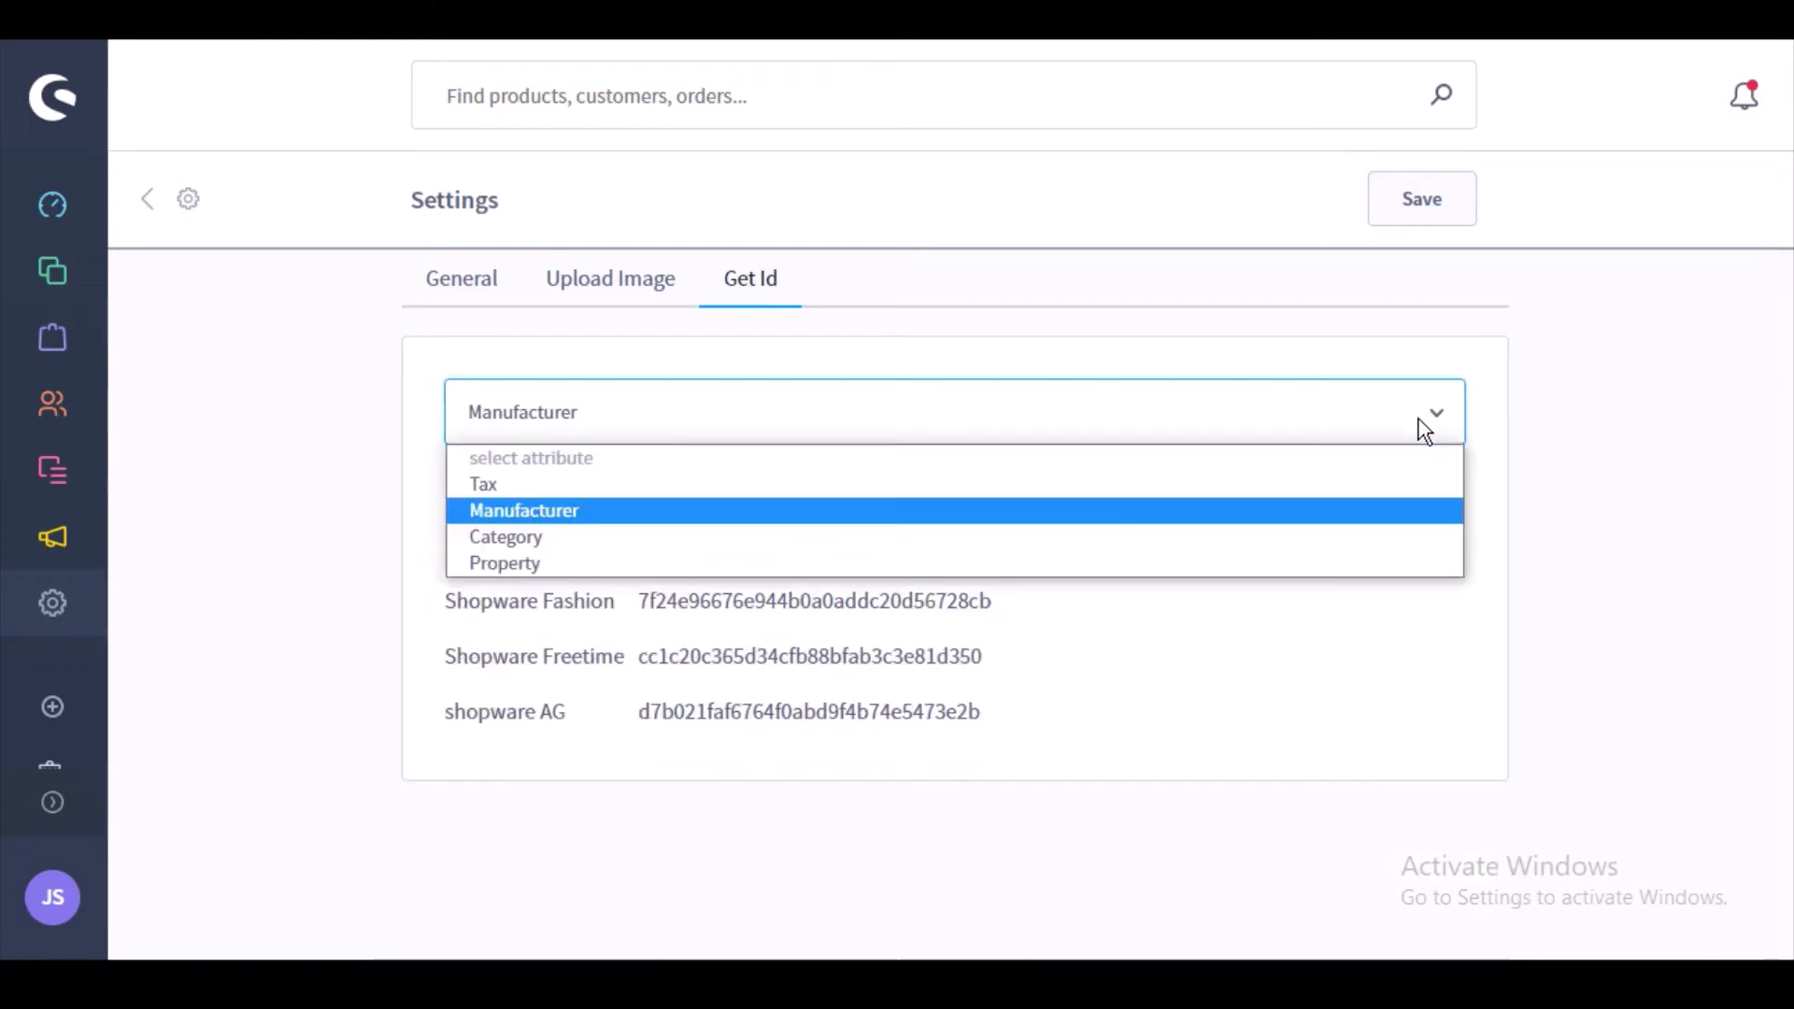
click(1645, 387)
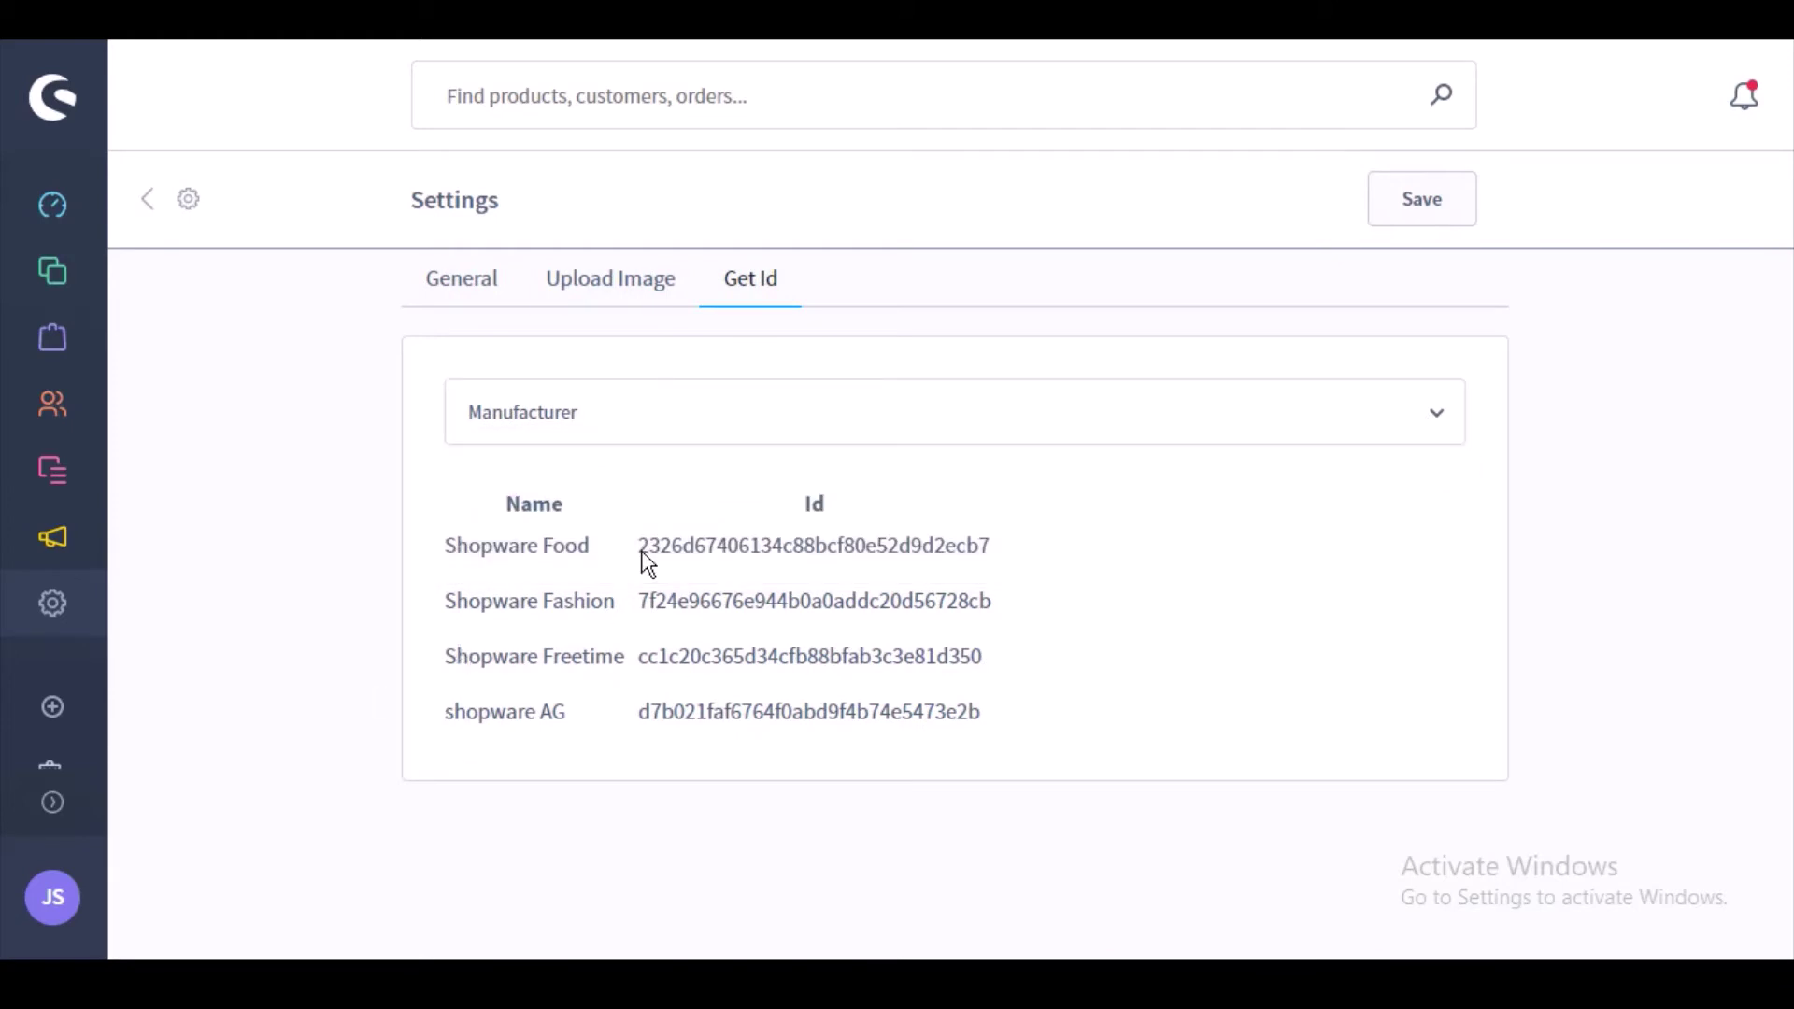
Look up the IDs for the Property attribute, read through the list, and return to the admin dashboard
click(1444, 416)
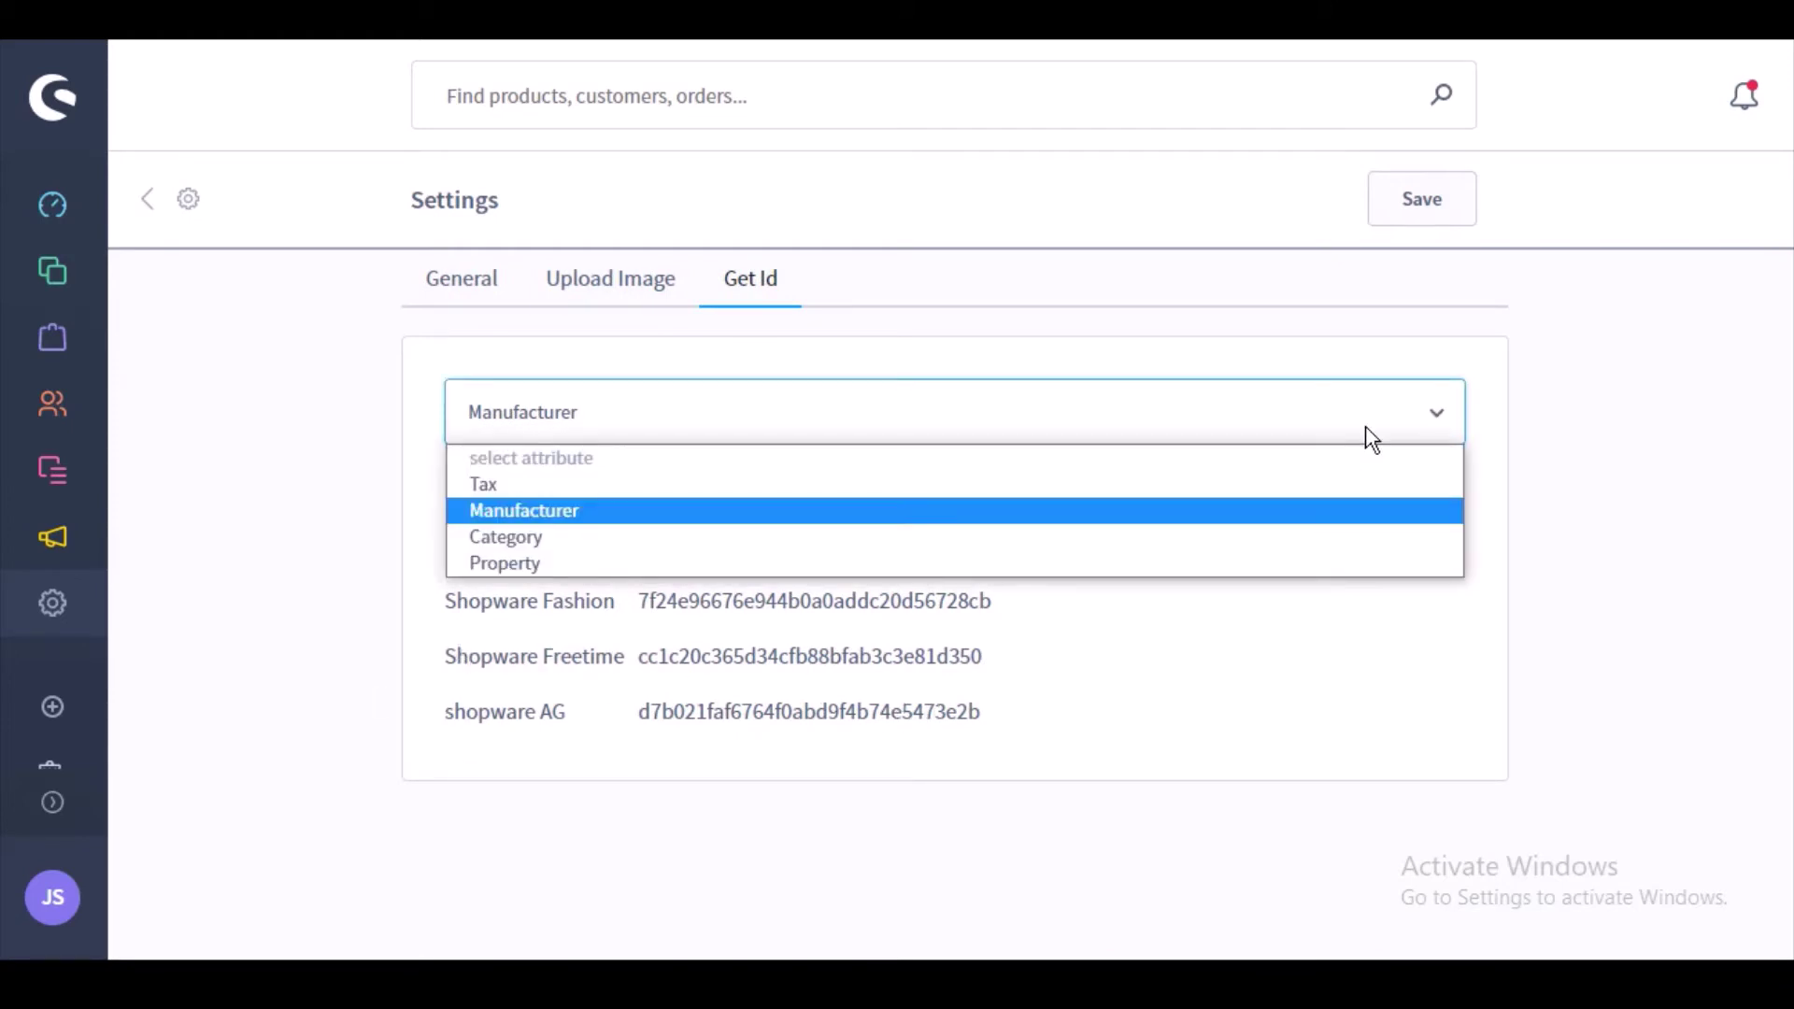
click(1296, 565)
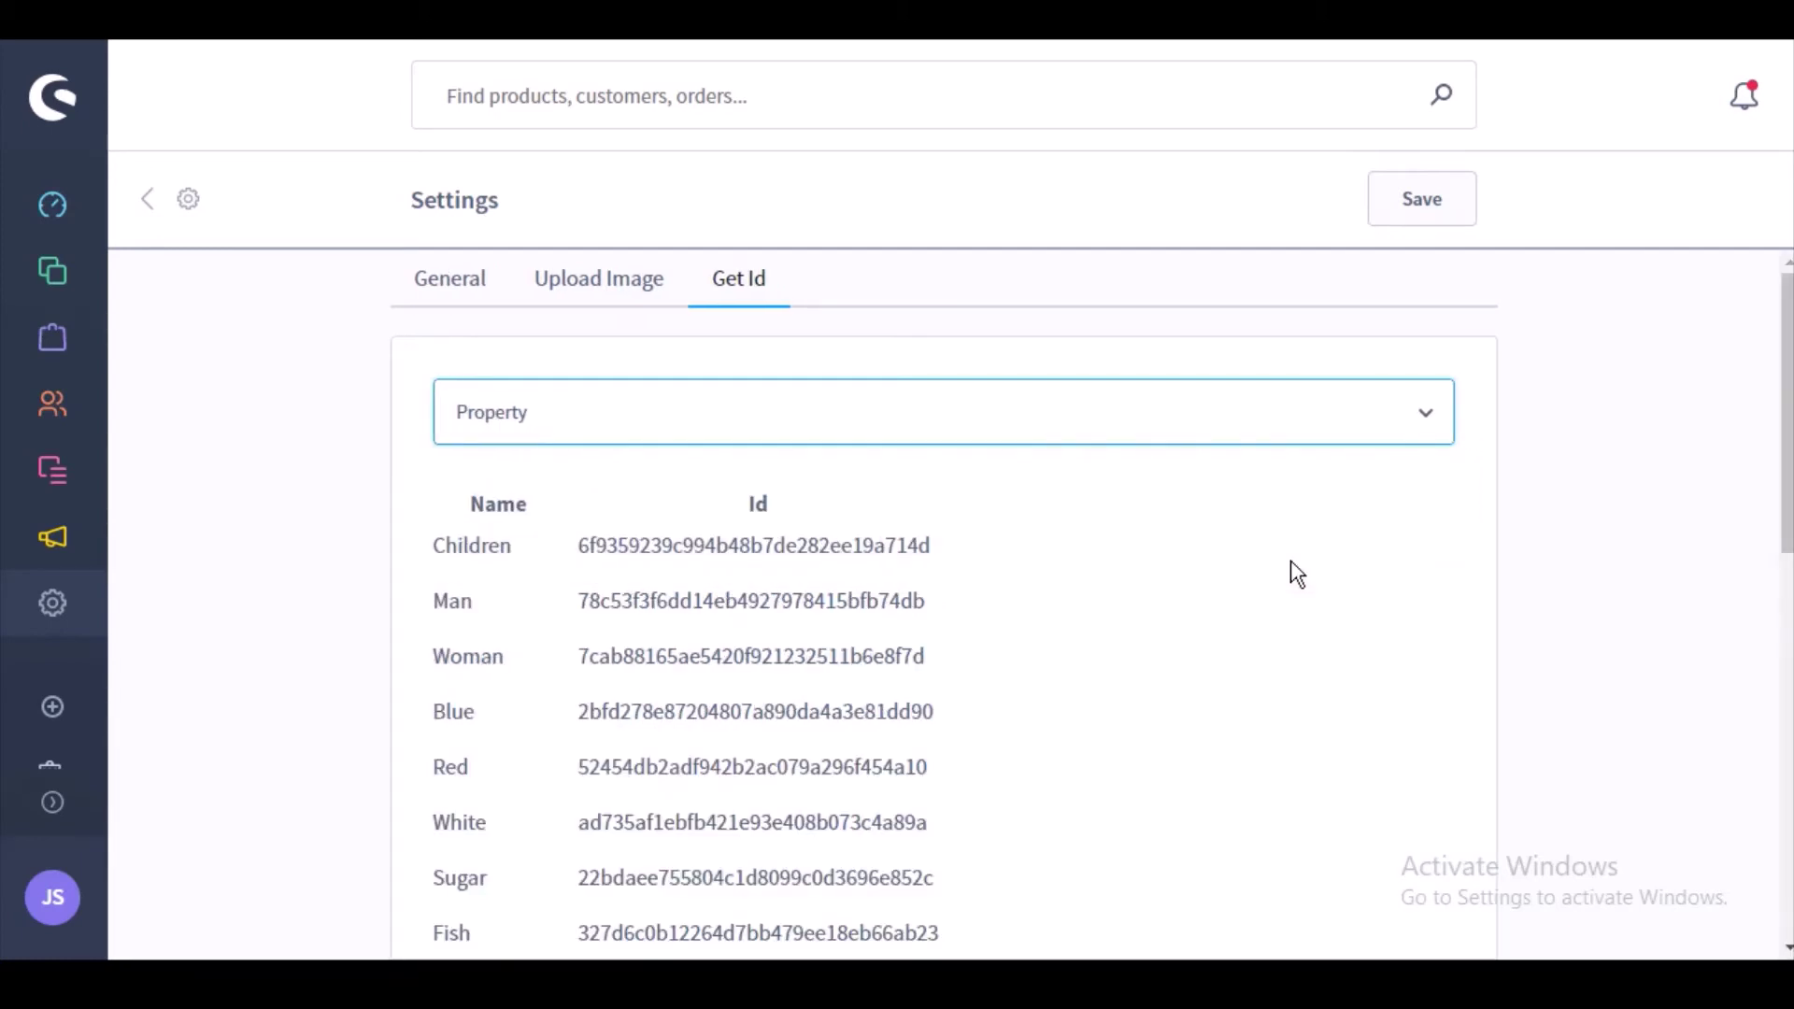
drag(1787, 440, 1787, 652)
scroll(1766, 473, up, 6)
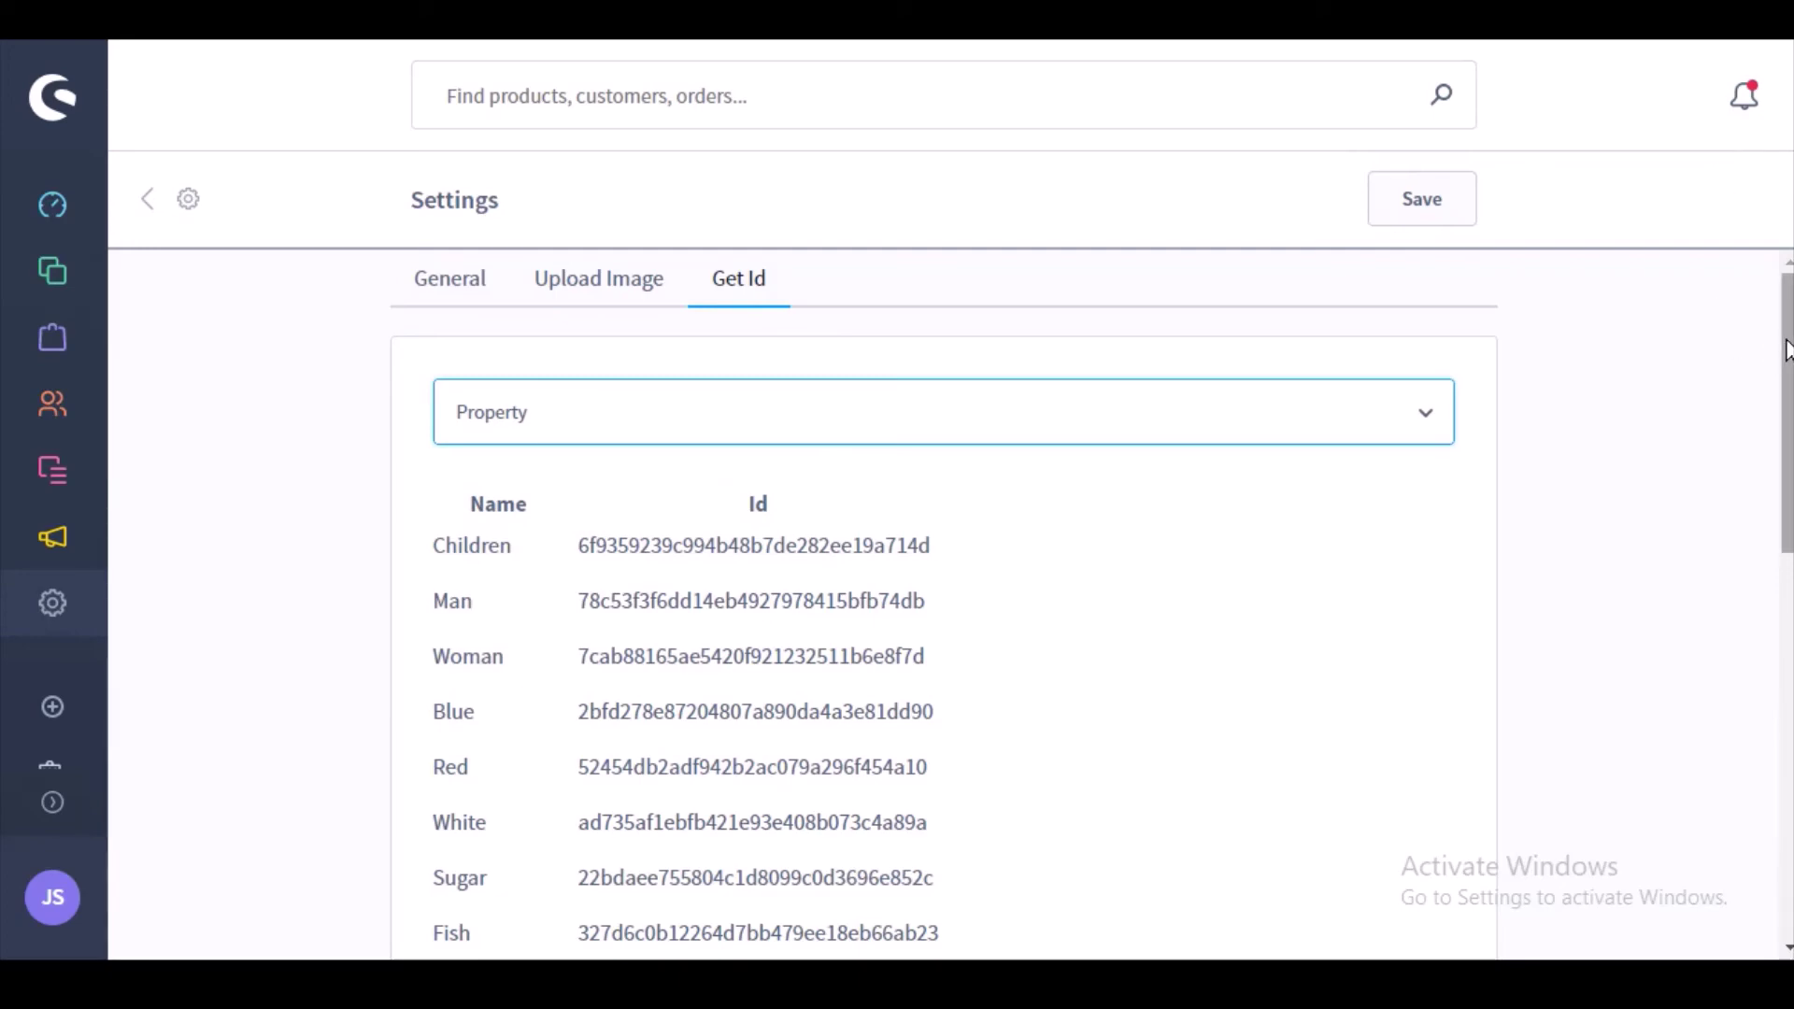
scroll(1776, 336, down, 1)
scroll(1782, 327, up, 1)
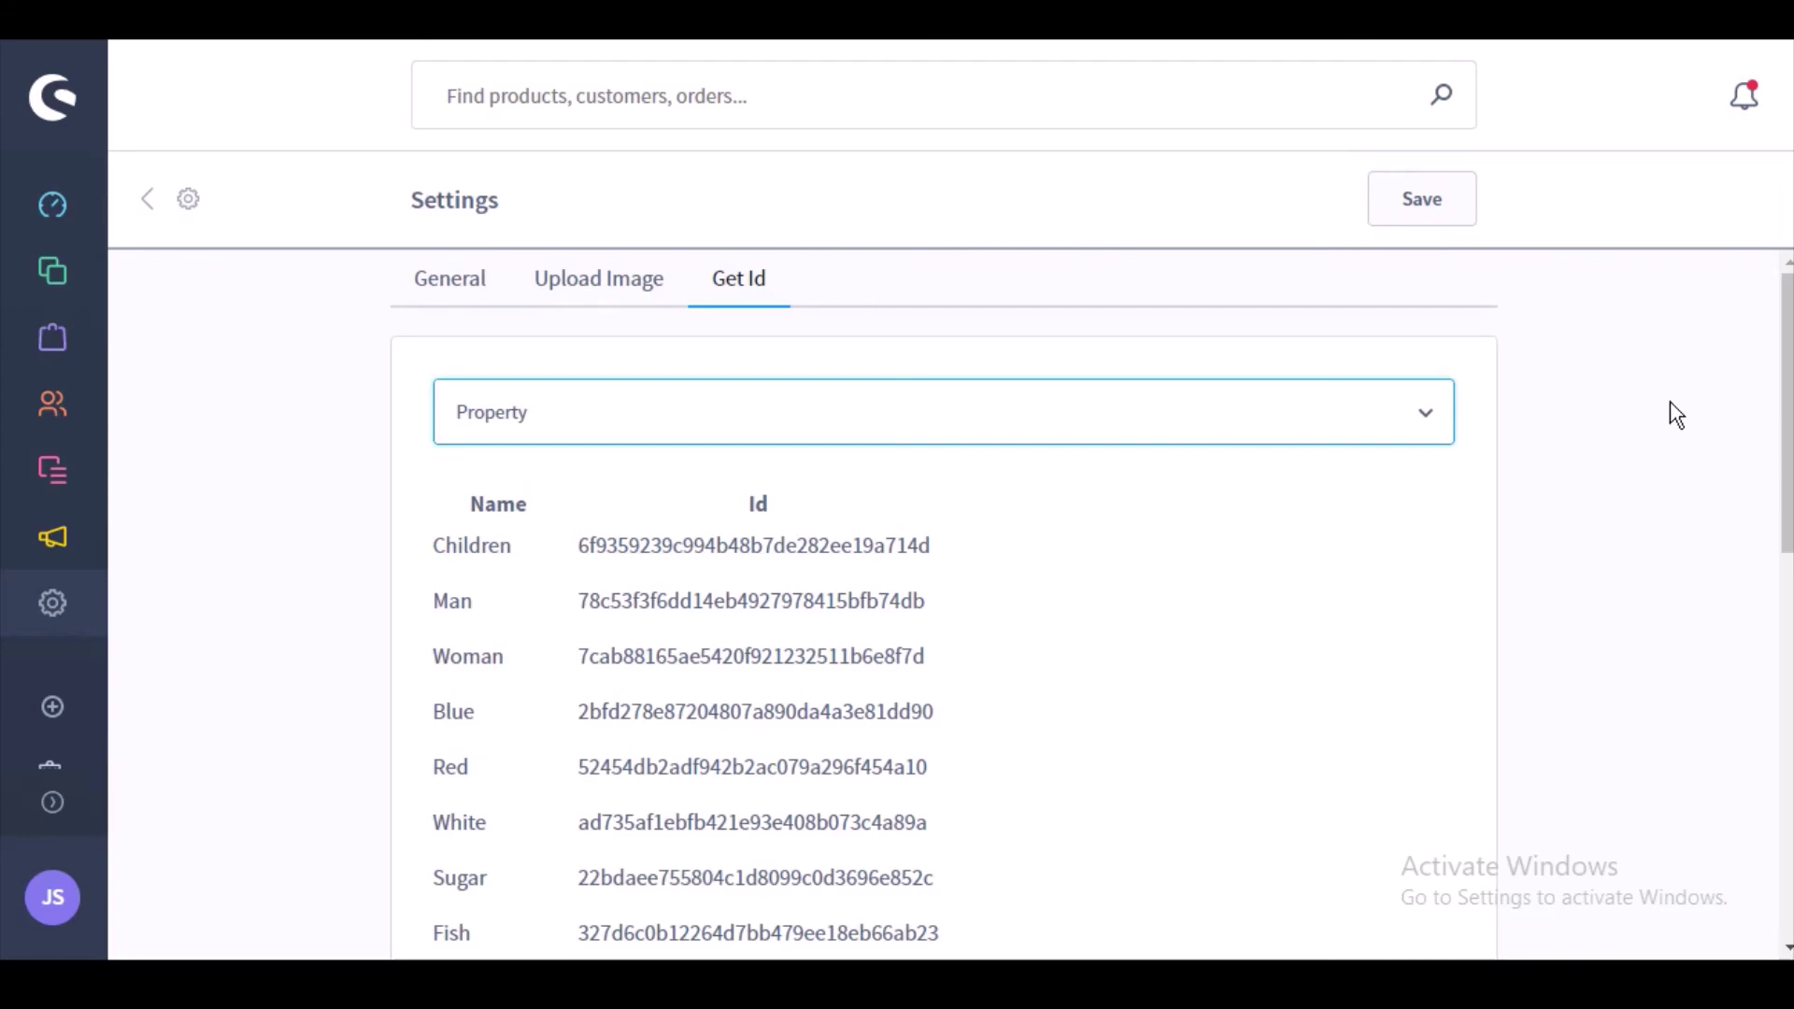
click(44, 225)
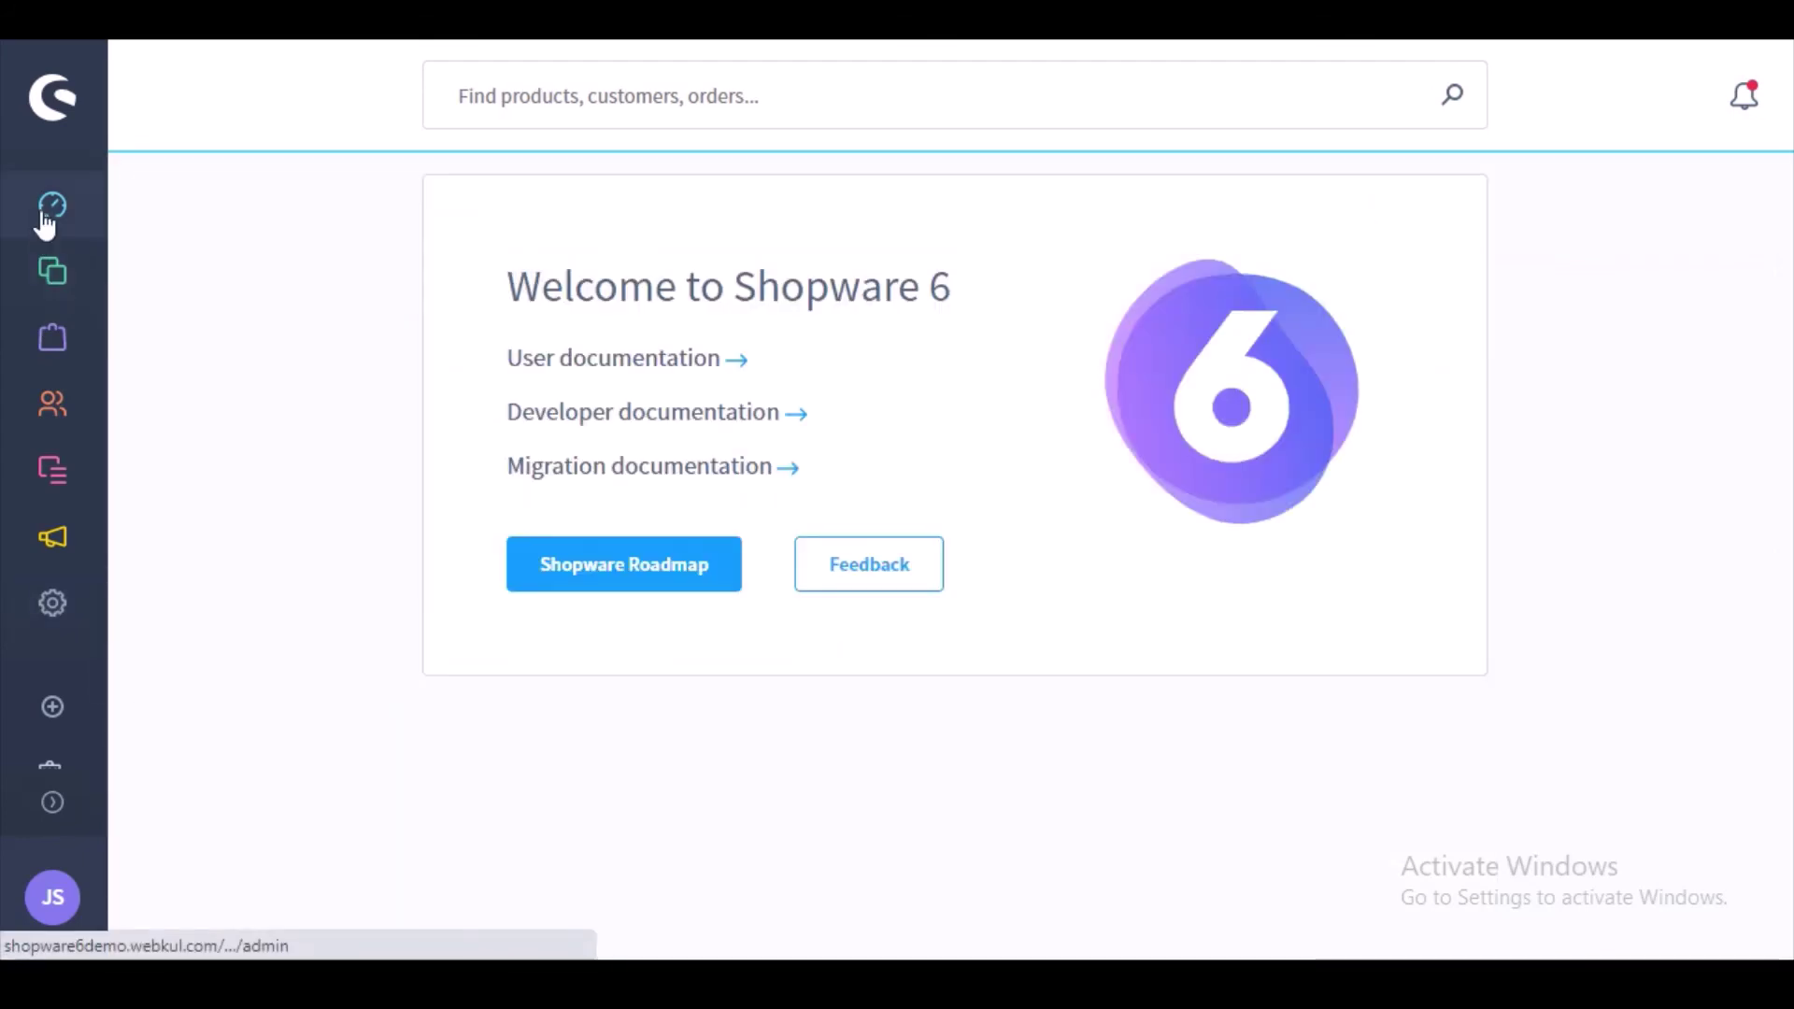